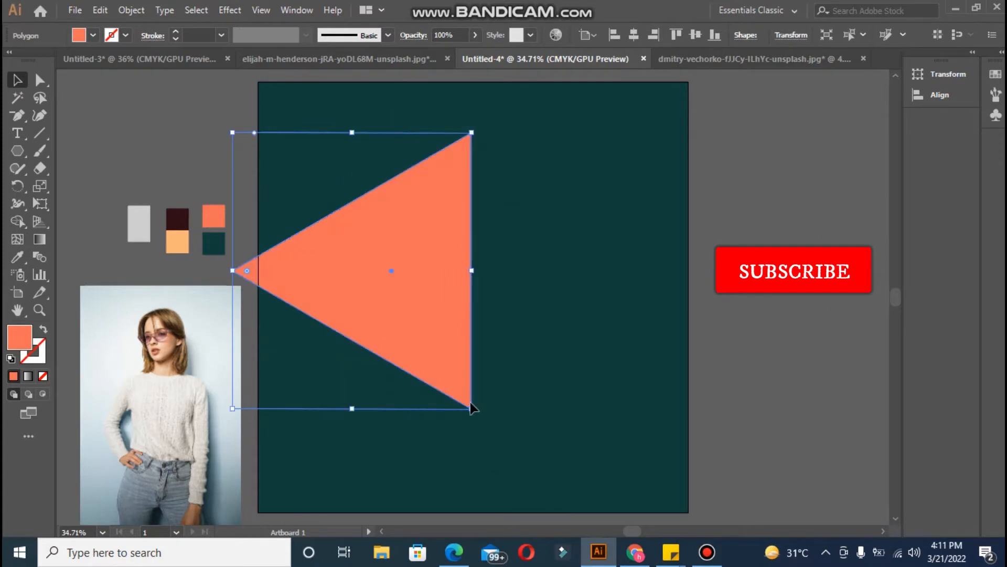
Place the orange triangle against the artboard's right edge, stretch it to the full artboard height and centre it vertically.
left_click_drag(459, 325, 675, 350)
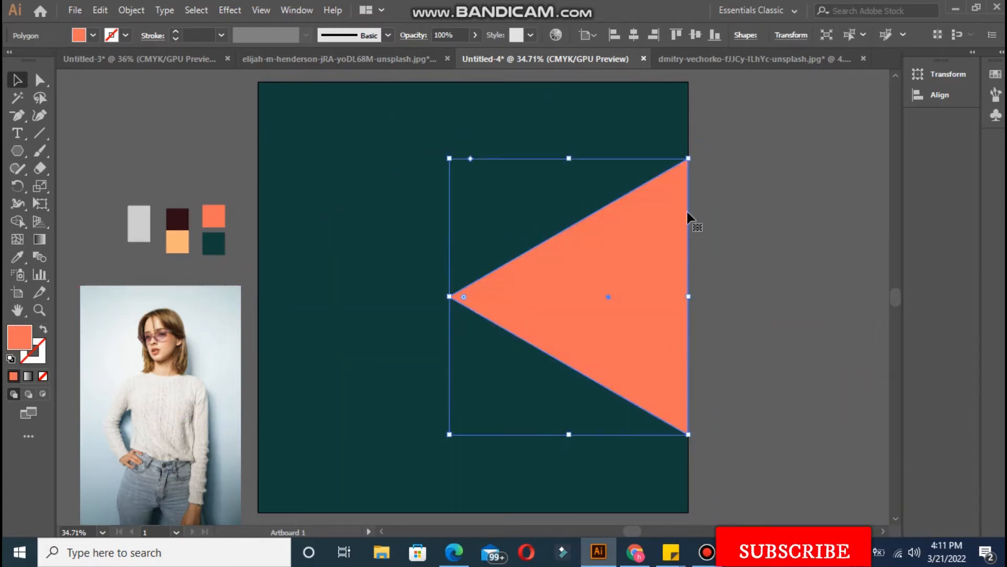
left_click_drag(569, 159, 527, 81)
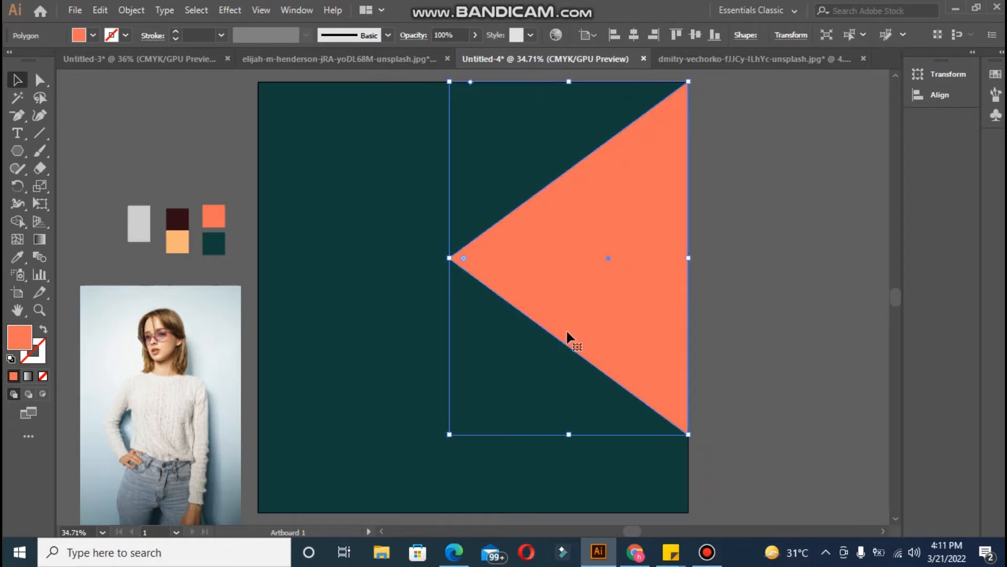
left_click_drag(570, 438, 557, 512)
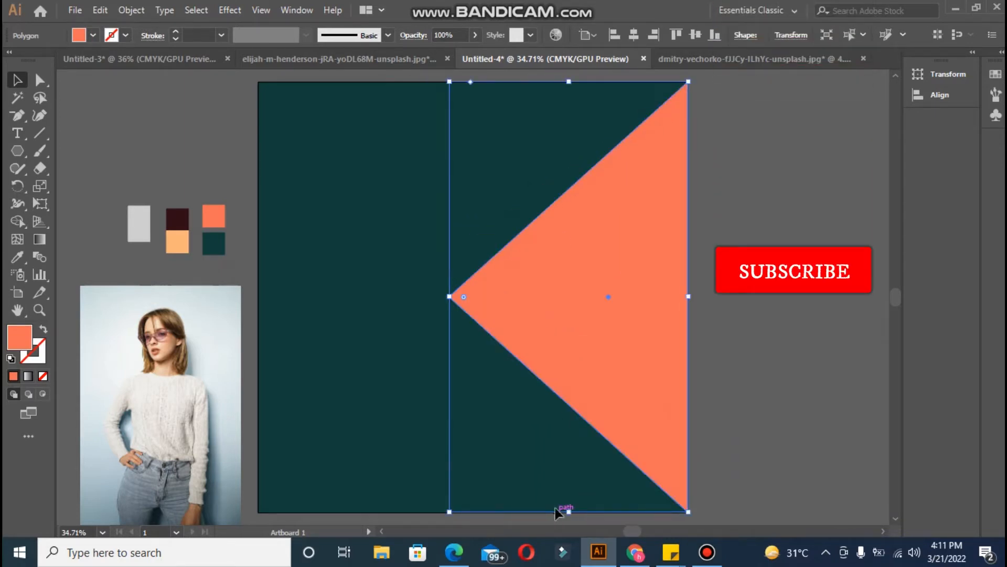
left_click_drag(450, 294, 458, 296)
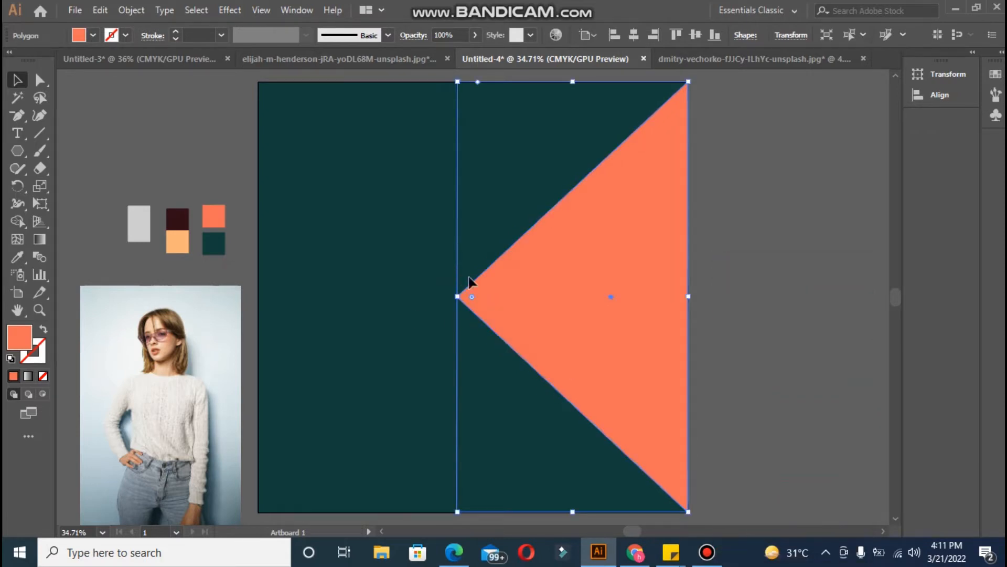
left_click(695, 34)
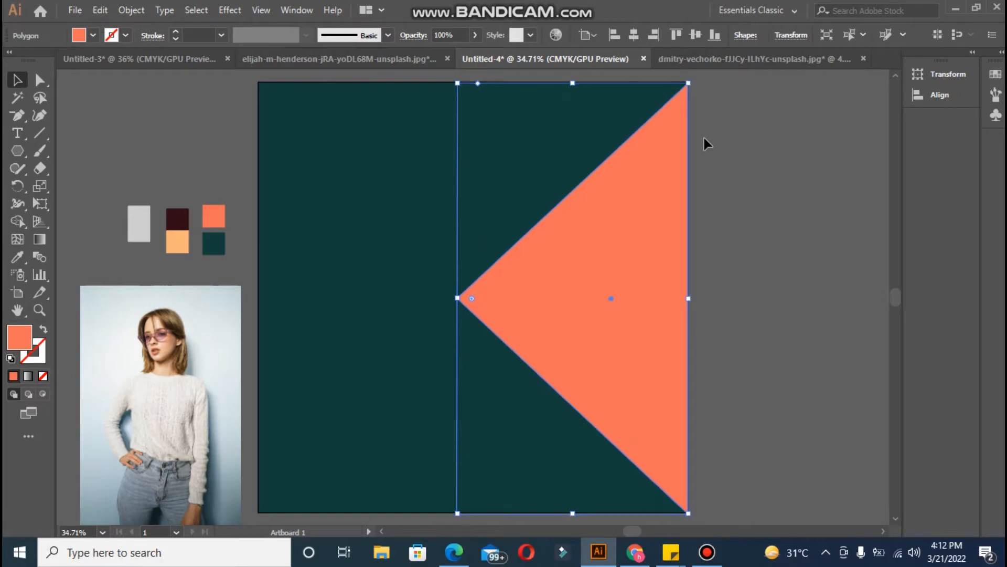
left_click(704, 155)
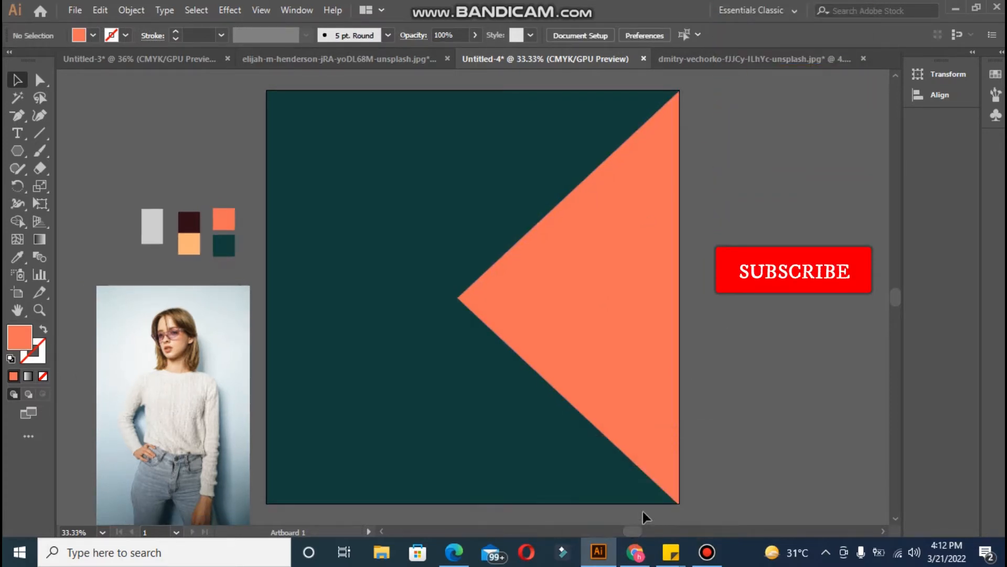
left_click_drag(636, 529, 633, 529)
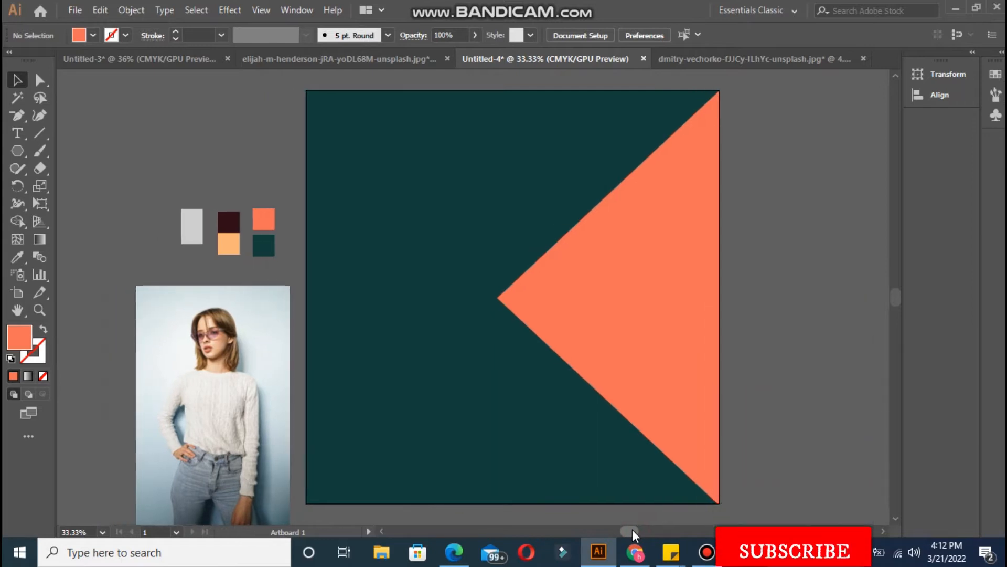
Create a six-sided polygon with a 50 px radius, enlarge it and move it over the triangle's tip.
left_click(382, 213)
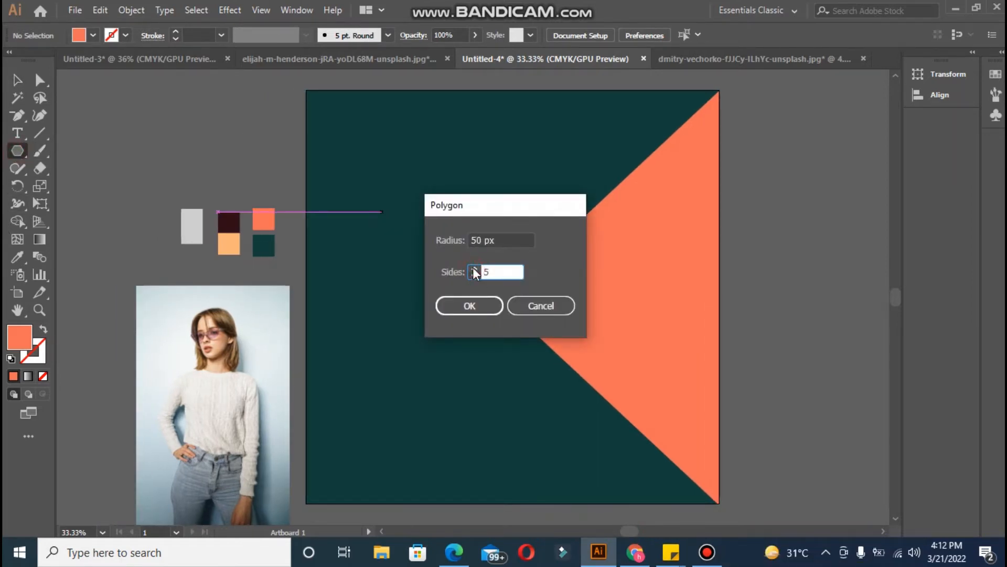
left_click(469, 306)
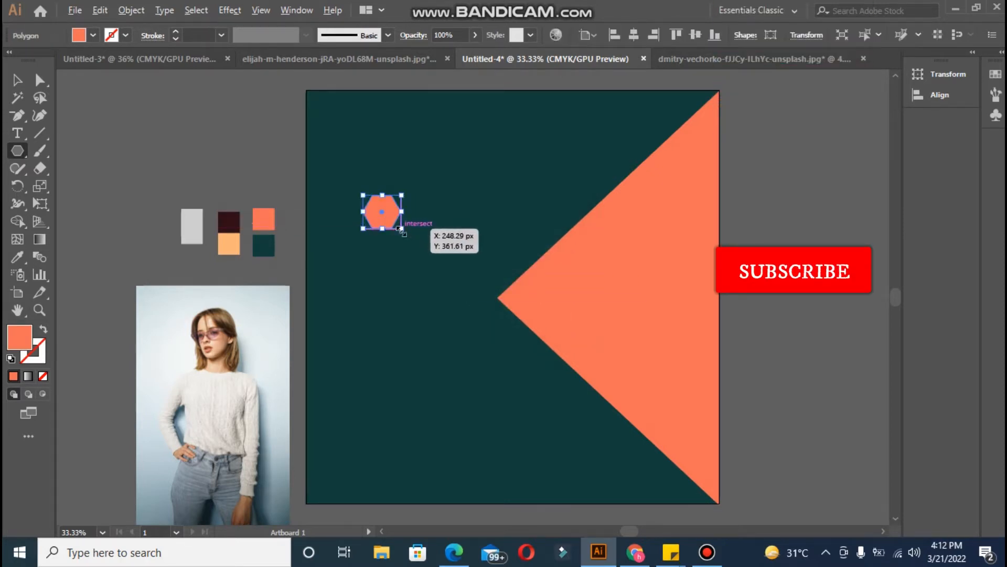
left_click_drag(401, 229, 523, 319)
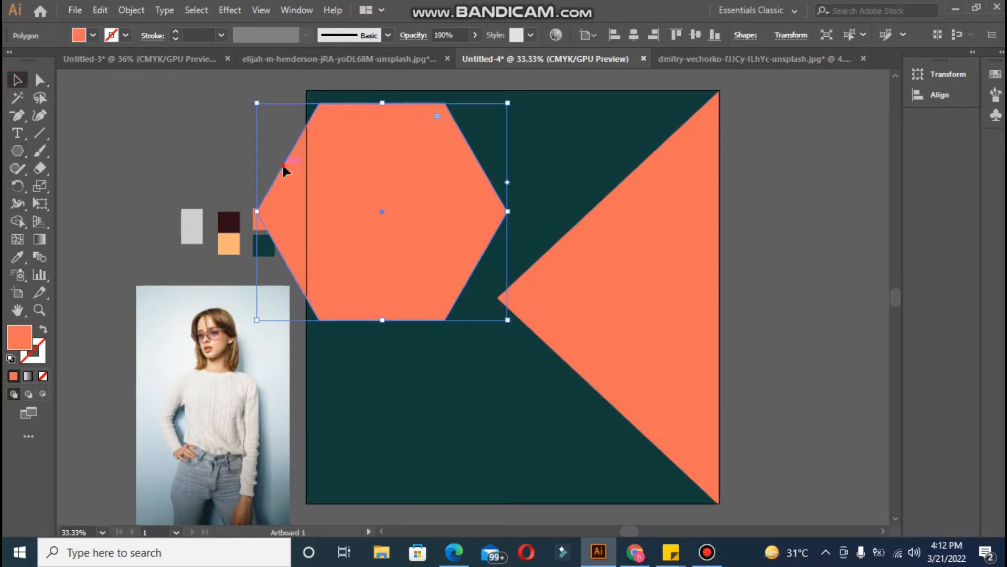
left_click_drag(283, 167, 408, 253)
Narrow the triangle by pulling its tip toward the right edge, and shift the hexagon right while enlarging it slightly.
left_click(678, 329)
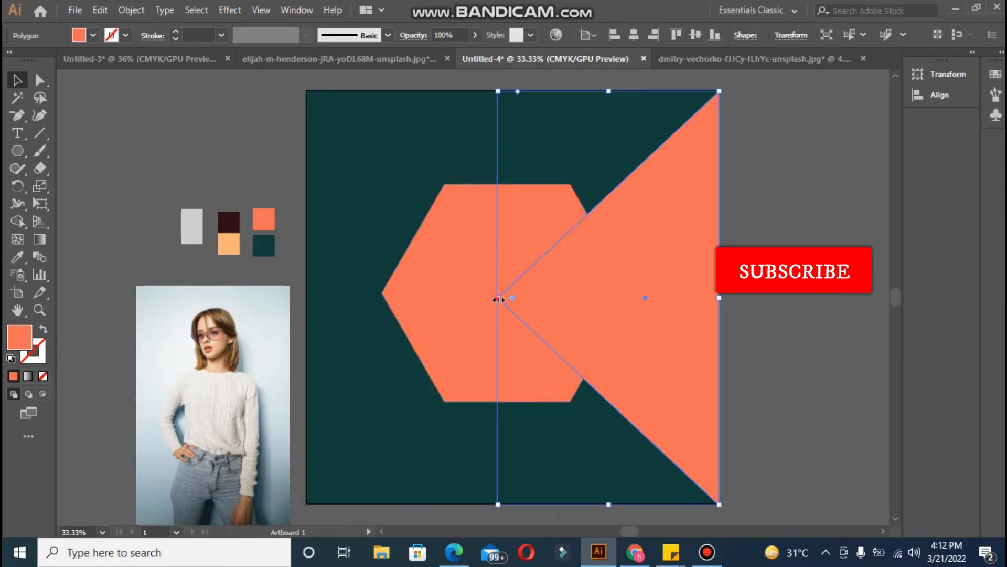
left_click_drag(498, 299, 541, 298)
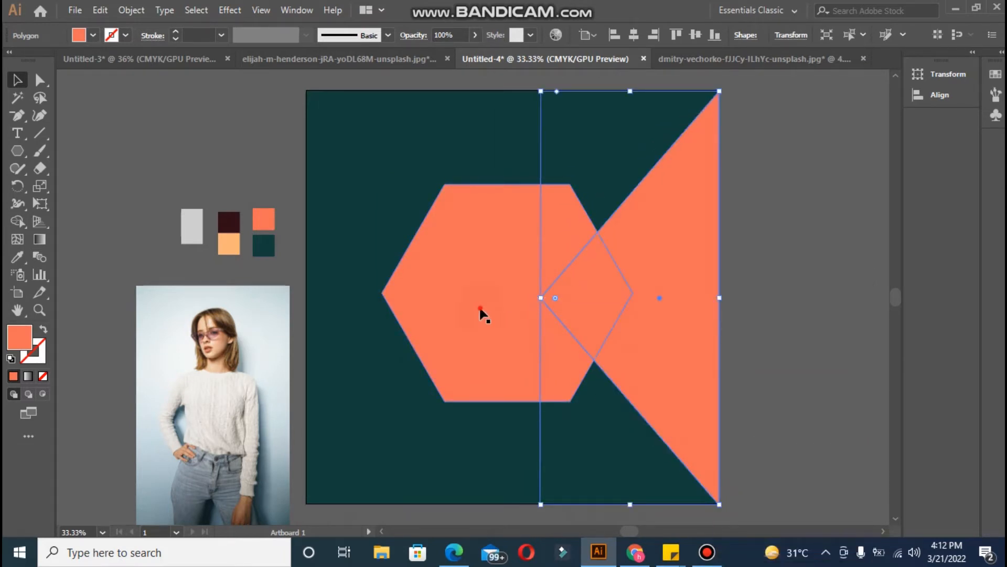
left_click_drag(479, 309, 516, 316)
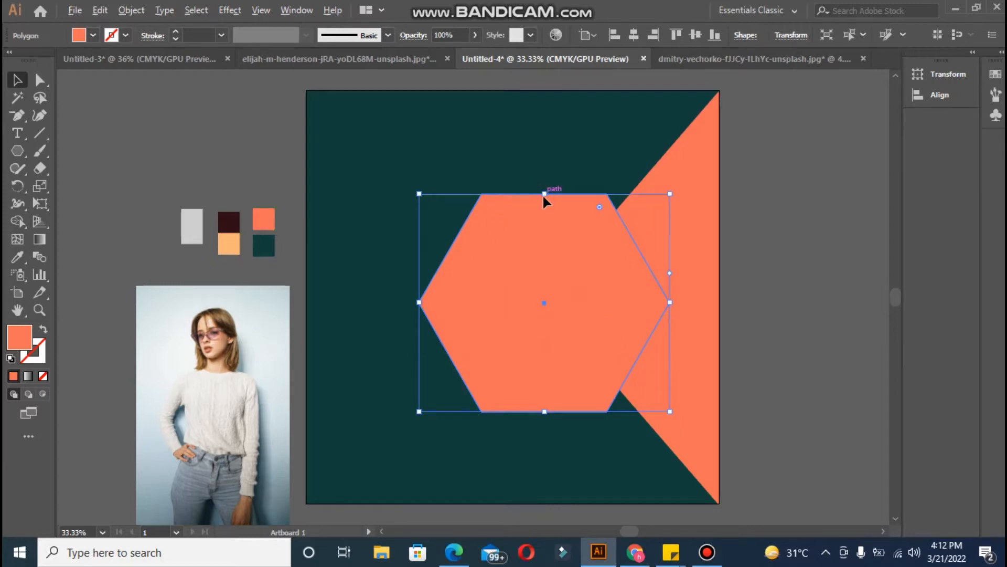
left_click_drag(545, 194, 546, 185)
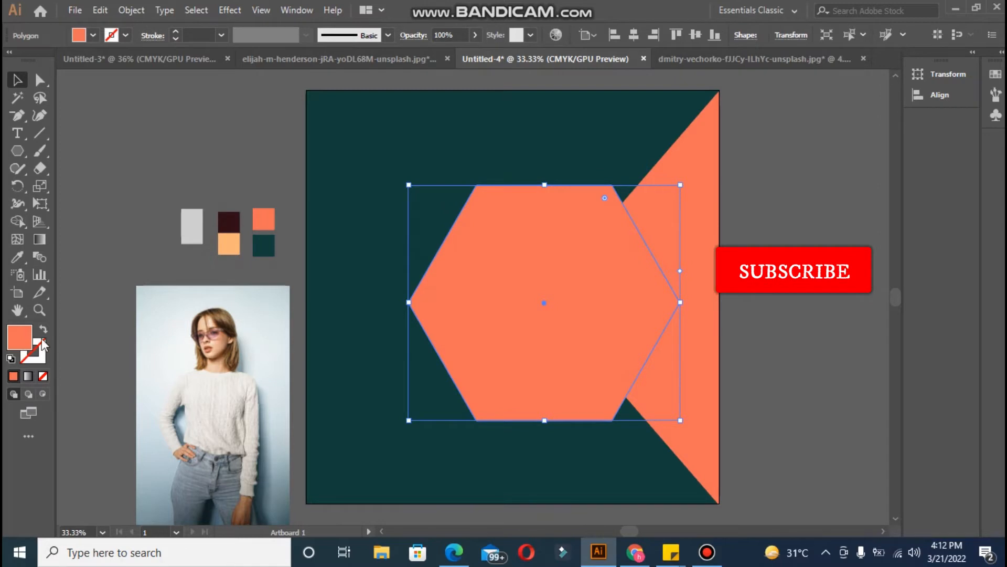
Move the woman's photo onto the hexagon and swap the hexagon's fill and stroke to leave only an orange outline.
left_click_drag(142, 359, 473, 270)
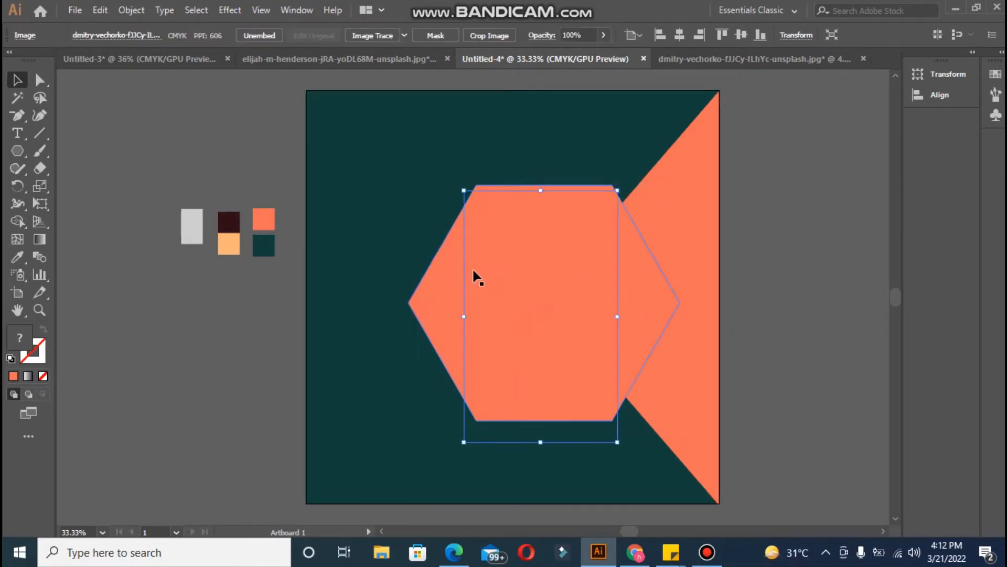
left_click(447, 299)
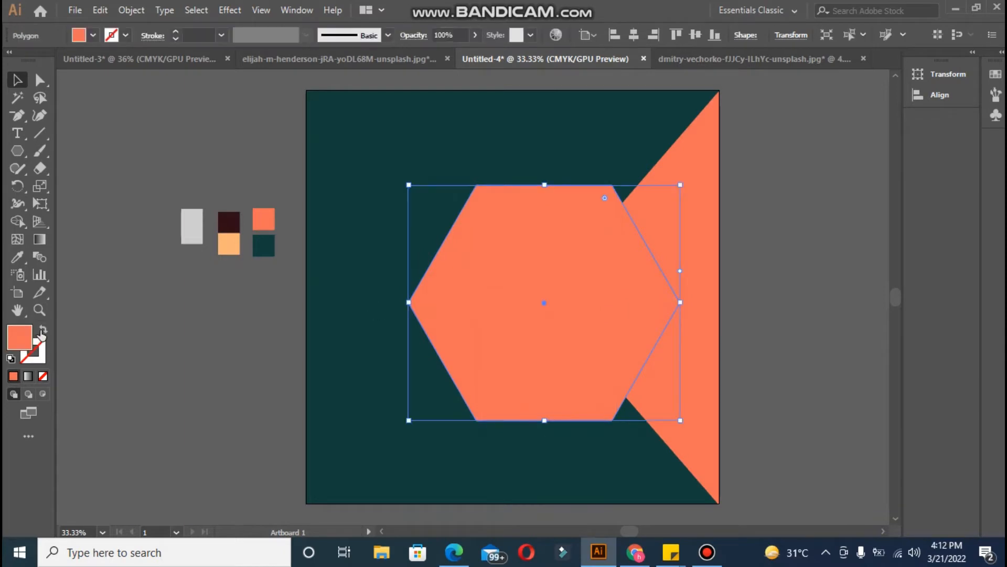
left_click(43, 332)
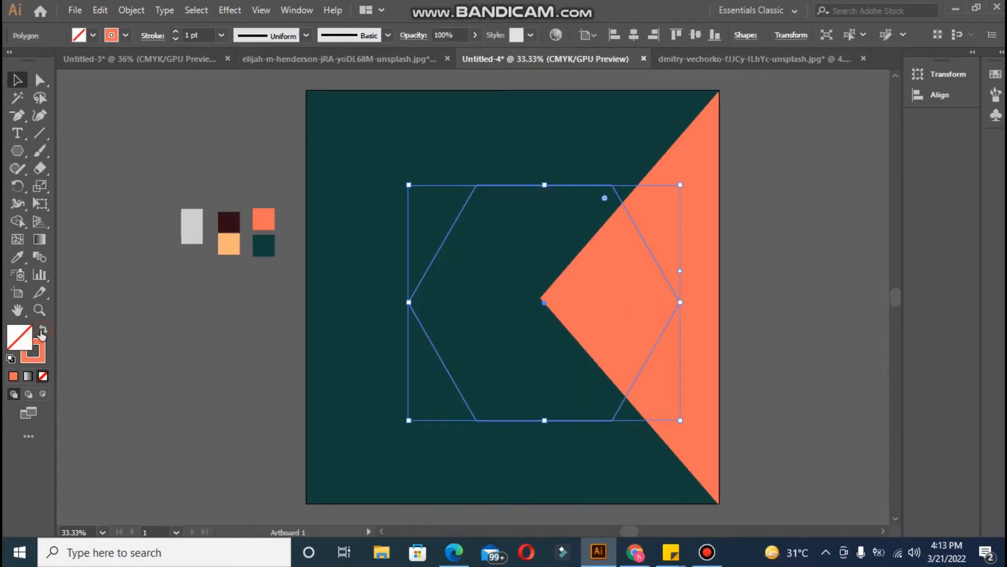
Bring the photo to the front and enlarge it proportionally about its centre until it reaches the artboard's bottom edge.
left_click(467, 389)
right_click(467, 385)
left_click(643, 307)
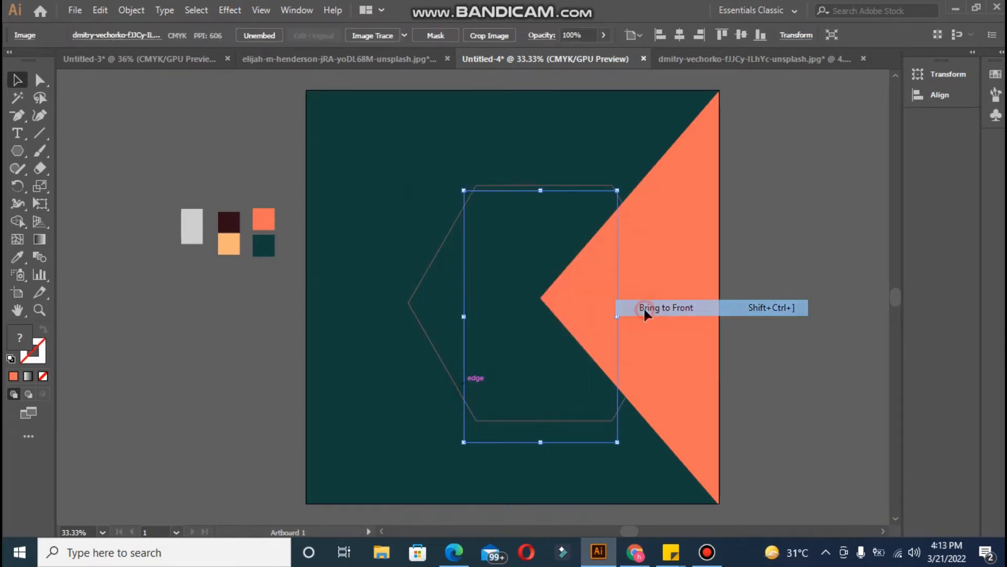
left_click(779, 293)
left_click(498, 276)
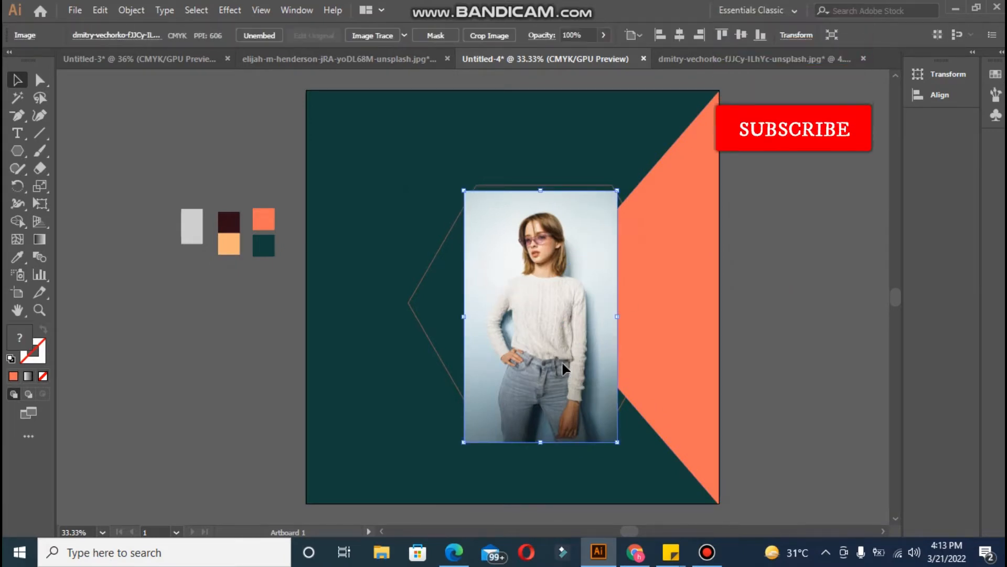
left_click_drag(615, 444, 688, 475)
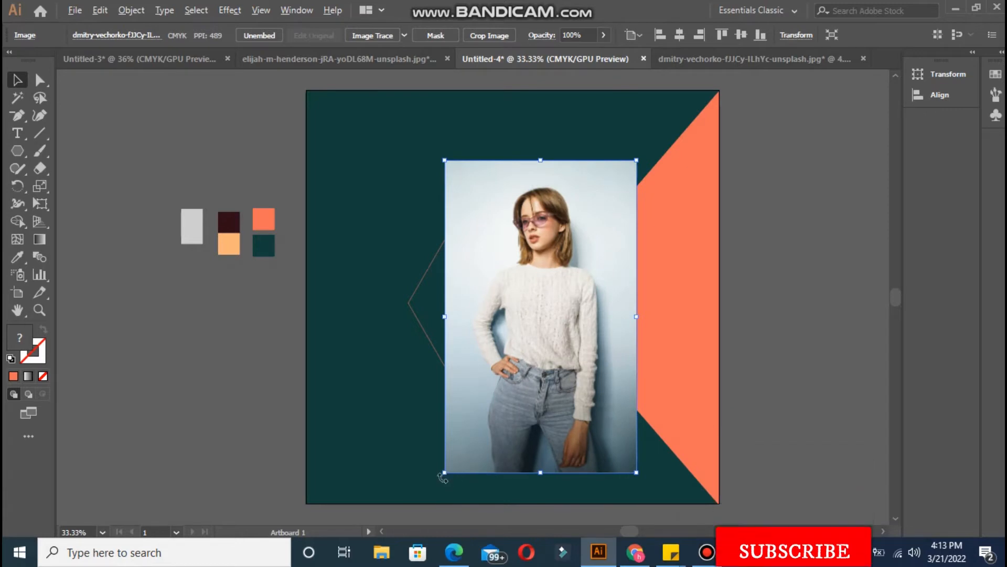
left_click_drag(444, 472, 426, 503)
Bring the orange hexagon outline to the front, above the photo.
left_click(409, 302)
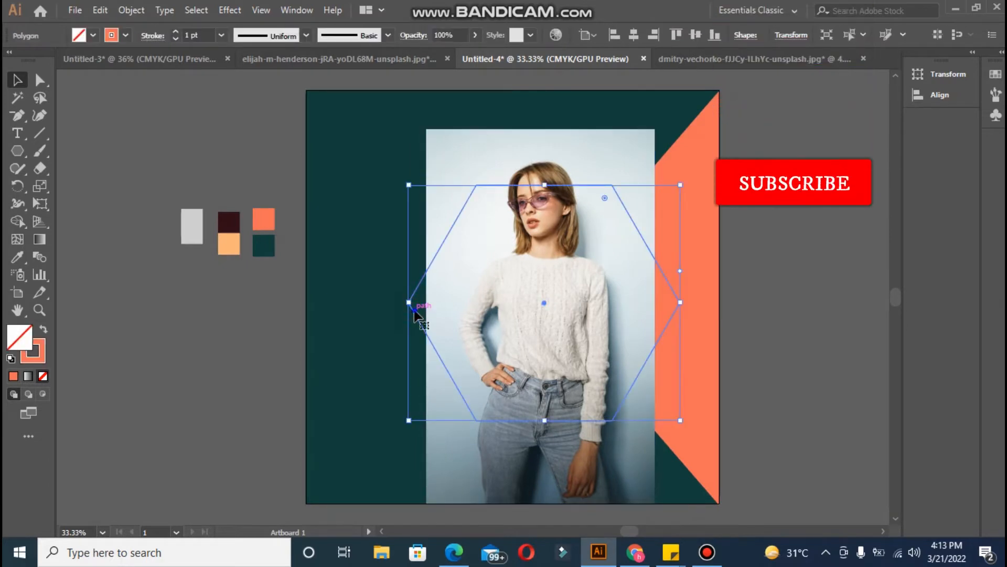
right_click(414, 314)
mouse_move(551, 232)
left_click(609, 231)
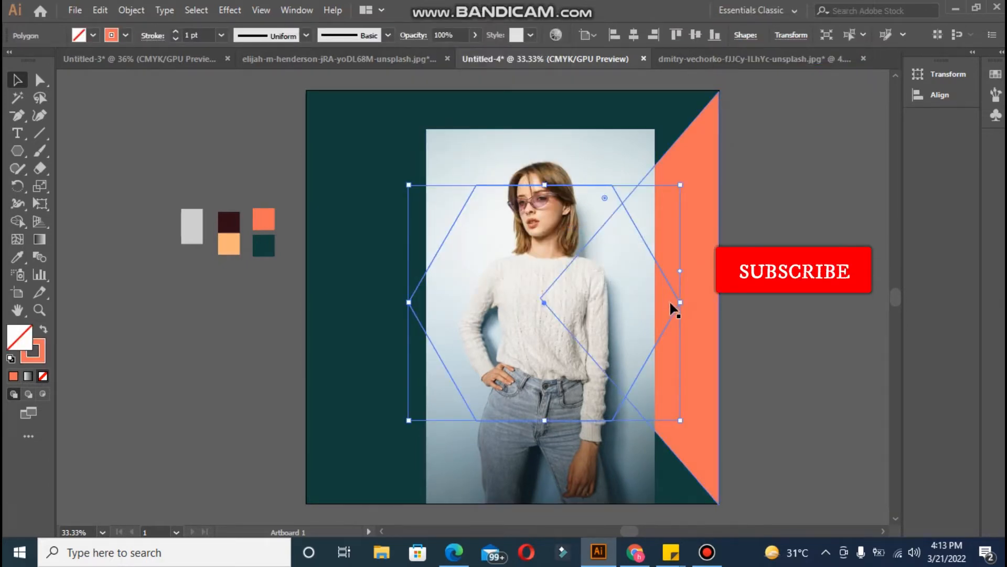
Enlarge the photo to the hexagon's full width and reposition it so the head and upper body fit inside the outline.
left_click(641, 330)
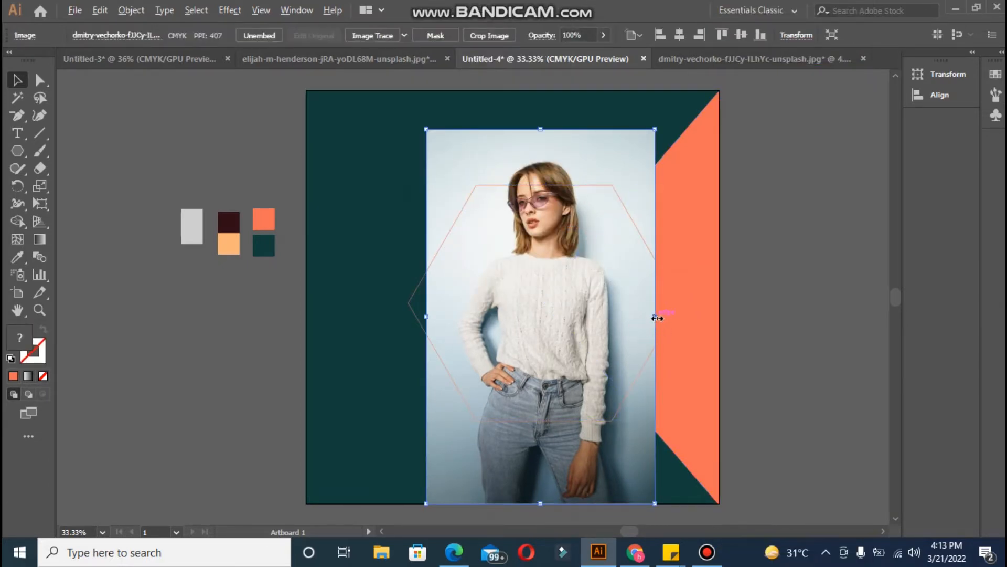
left_click_drag(657, 318, 681, 317)
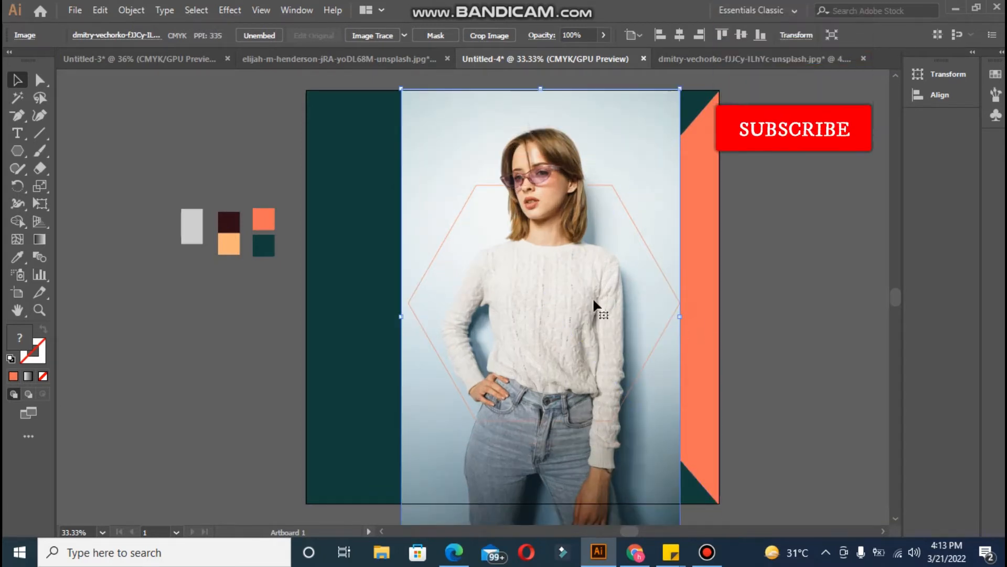
left_click_drag(594, 301, 594, 355)
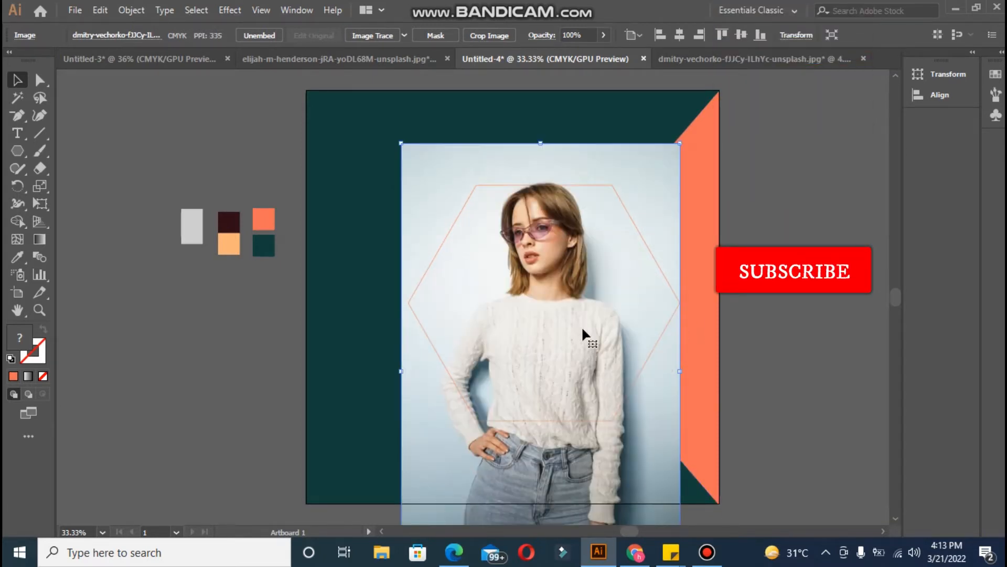
left_click_drag(577, 315, 579, 327)
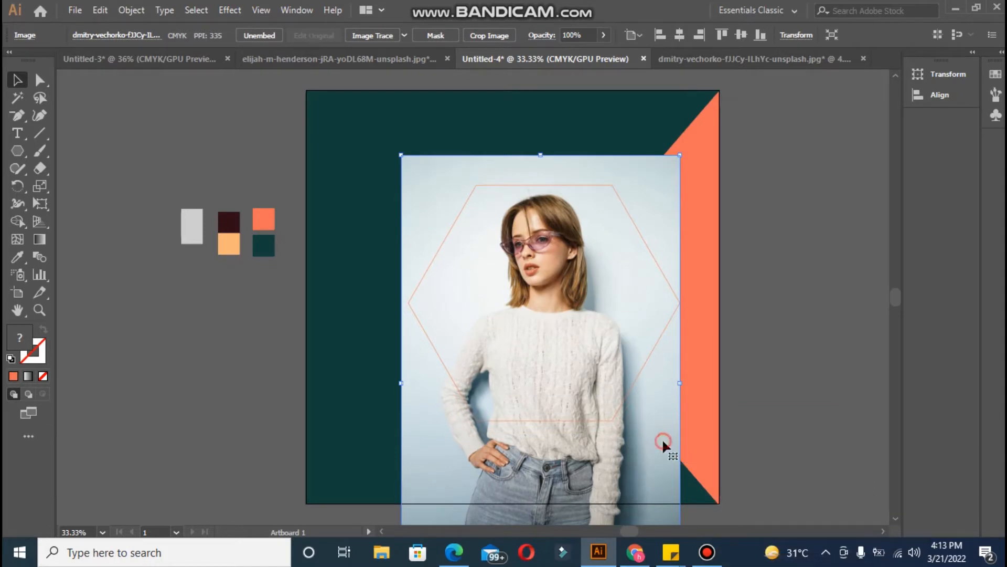
key("Right")
key("Right")
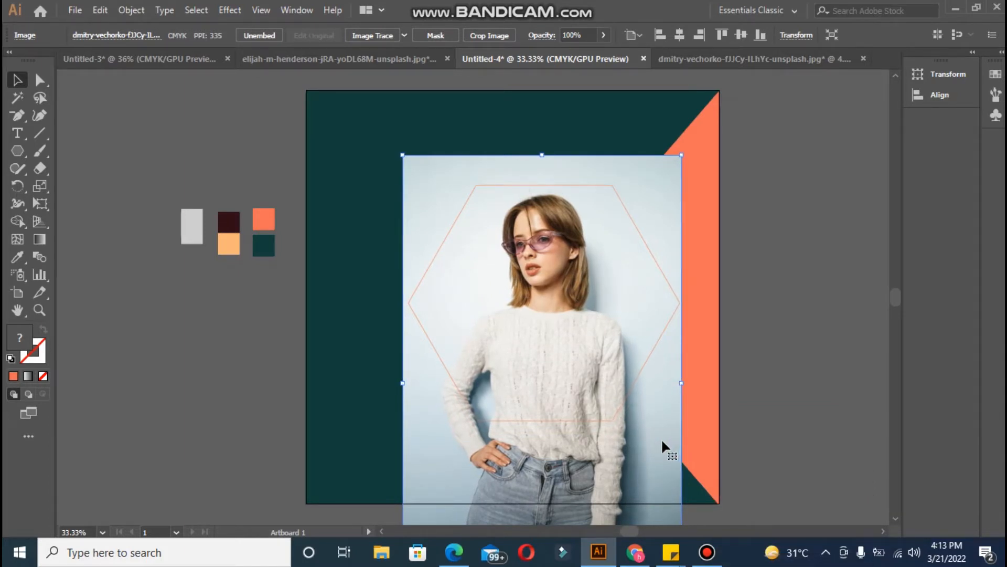
mouse_move(580, 321)
left_mouse_down()
mouse_move(578, 304)
mouse_move(579, 313)
left_mouse_up()
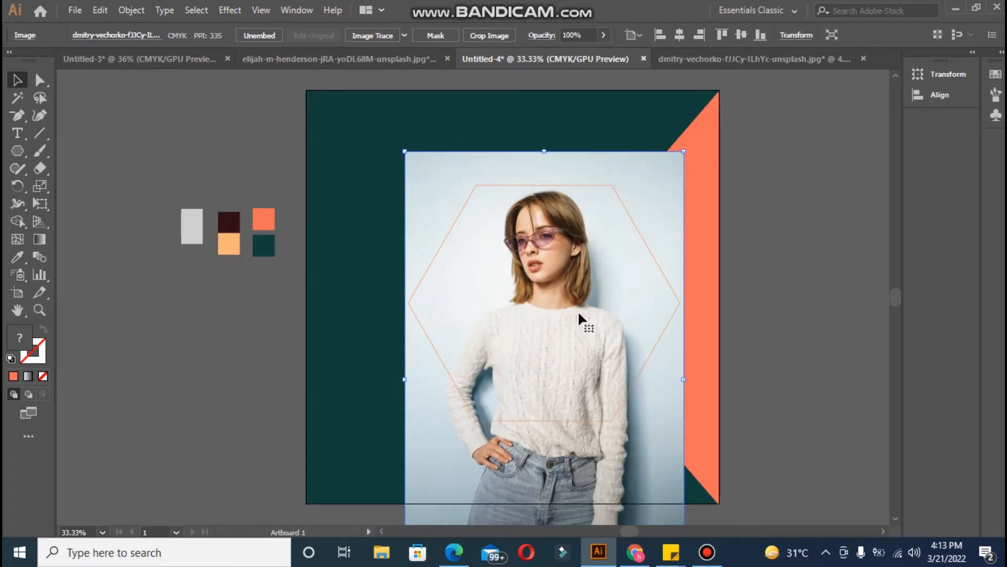
Make a clipping mask from the hexagon outline and the photo.
left_click(603, 185, "shift")
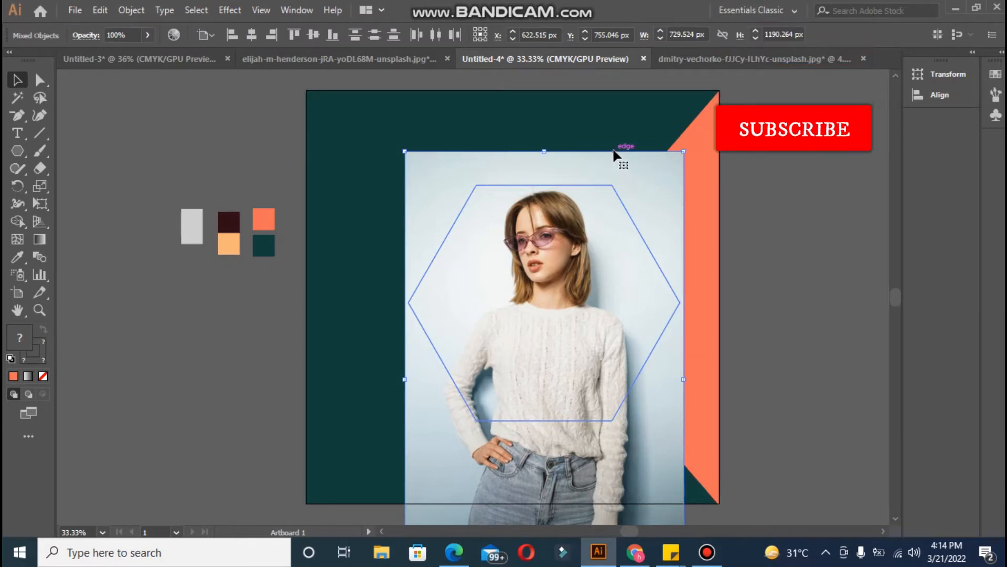
right_click(550, 196)
left_click(613, 300)
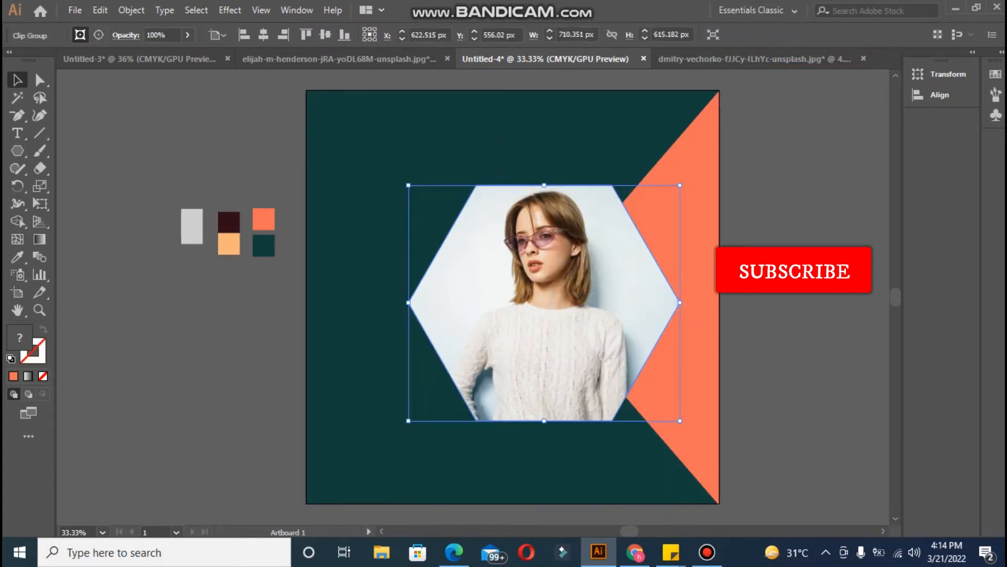
left_click(792, 267)
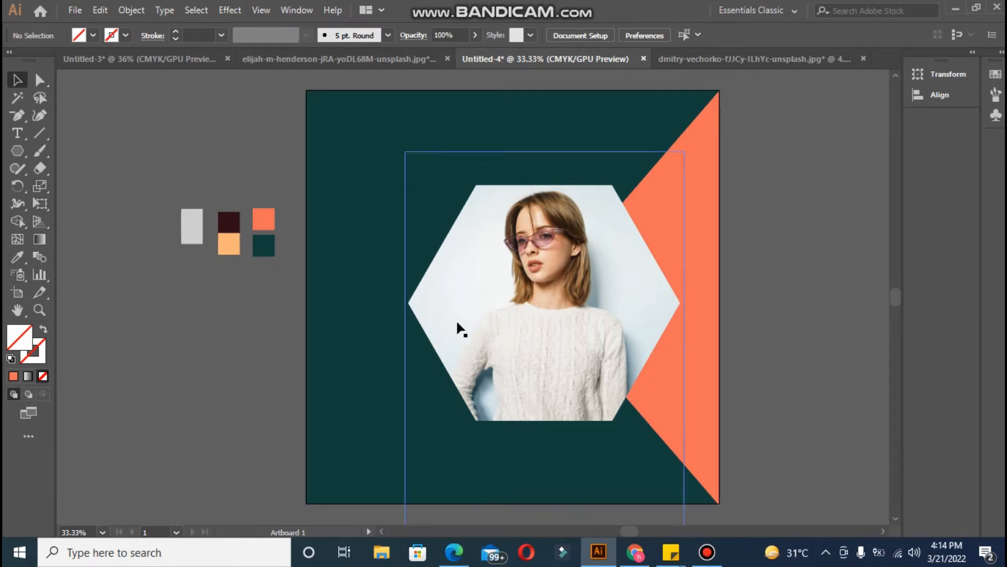
Duplicate the clipped photo beside the original, partly off the artboard, and give the copy's hexagon the light orange swatch colour.
left_click_drag(457, 323, 213, 351)
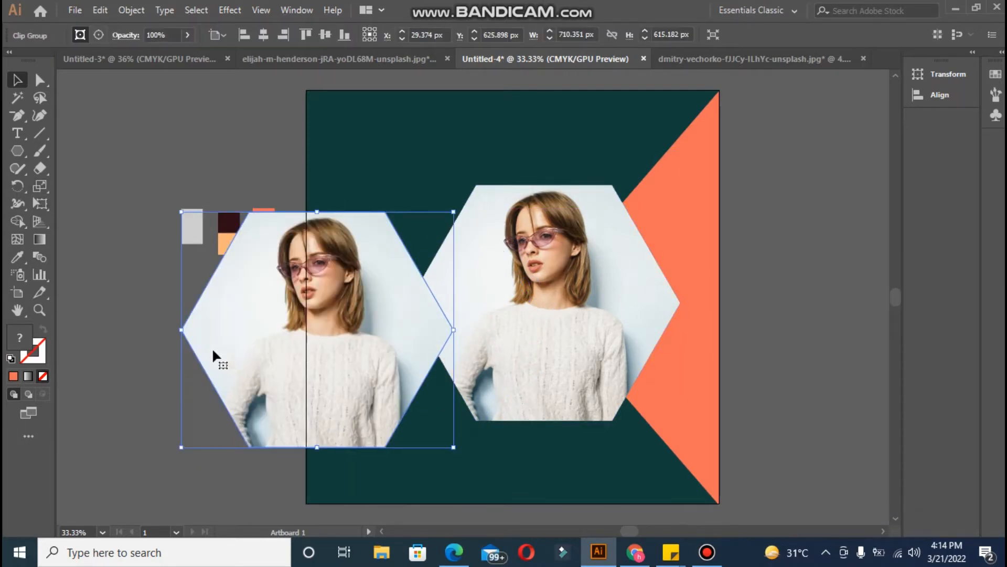
key("i")
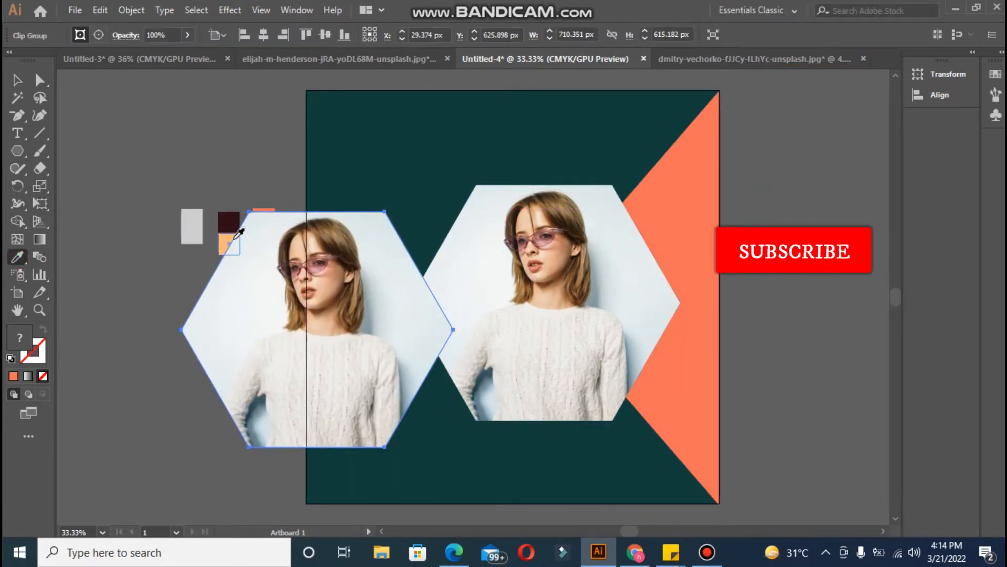
left_click(232, 241)
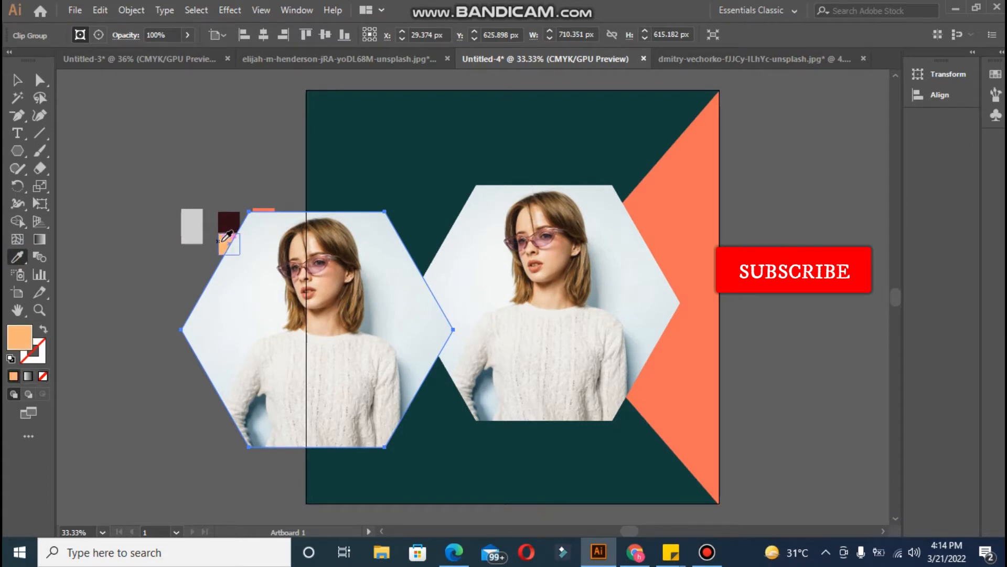
left_click(17, 80)
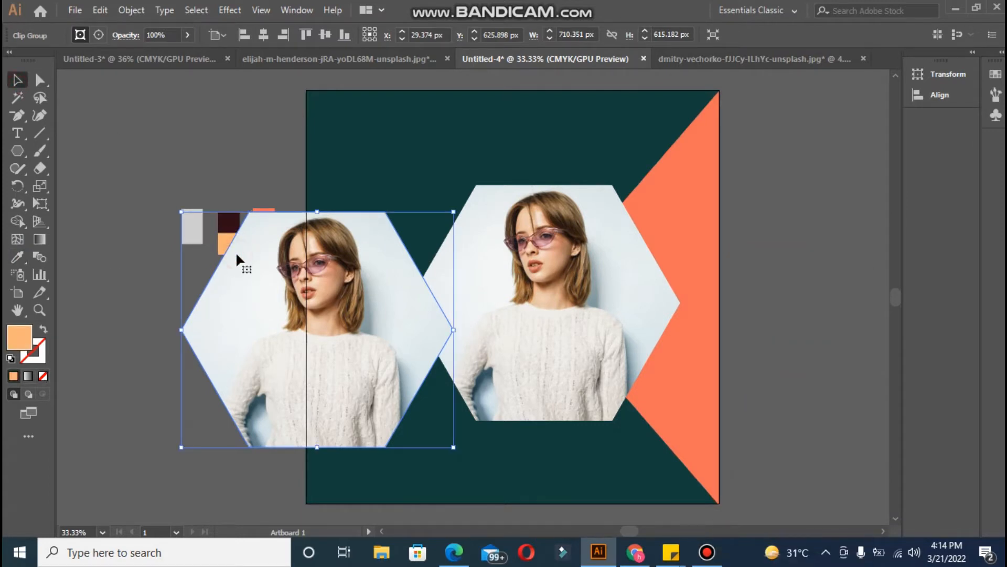
Release the duplicate's clipping mask and delete its photo, keeping only the light orange hexagon.
right_click(235, 250)
left_click(303, 379)
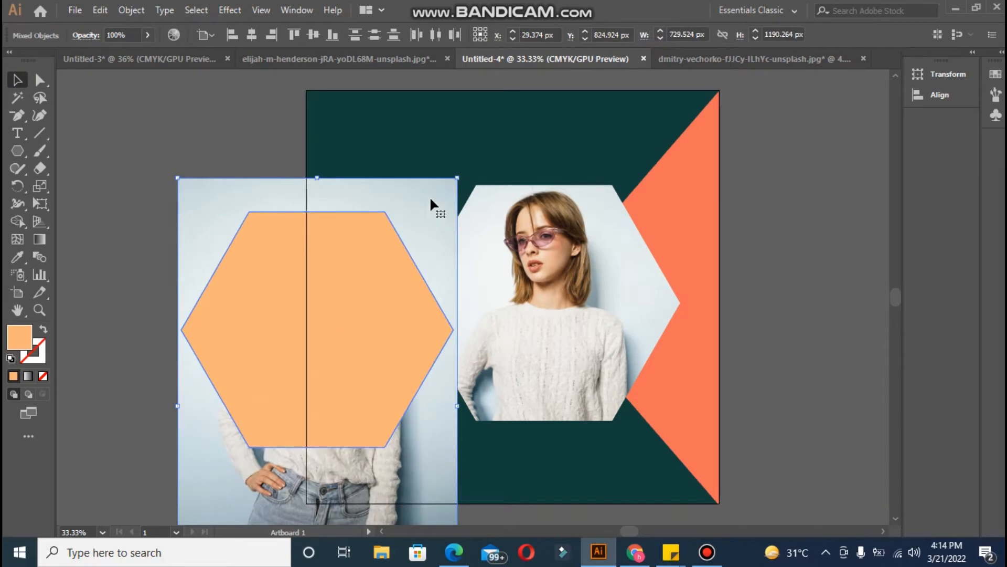
key("Delete")
key("ctrl+z")
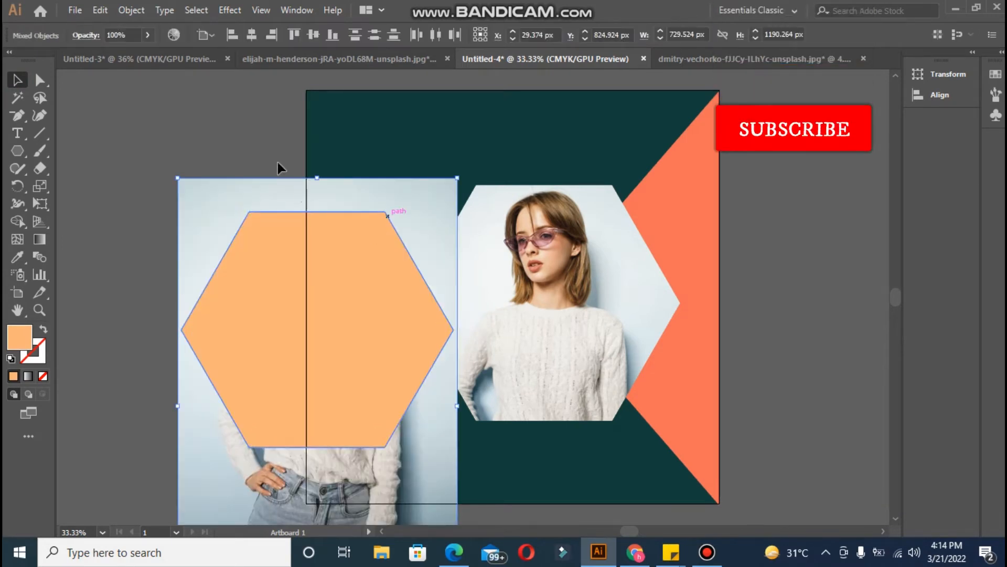
left_click(277, 172)
left_click(302, 197)
key("Delete")
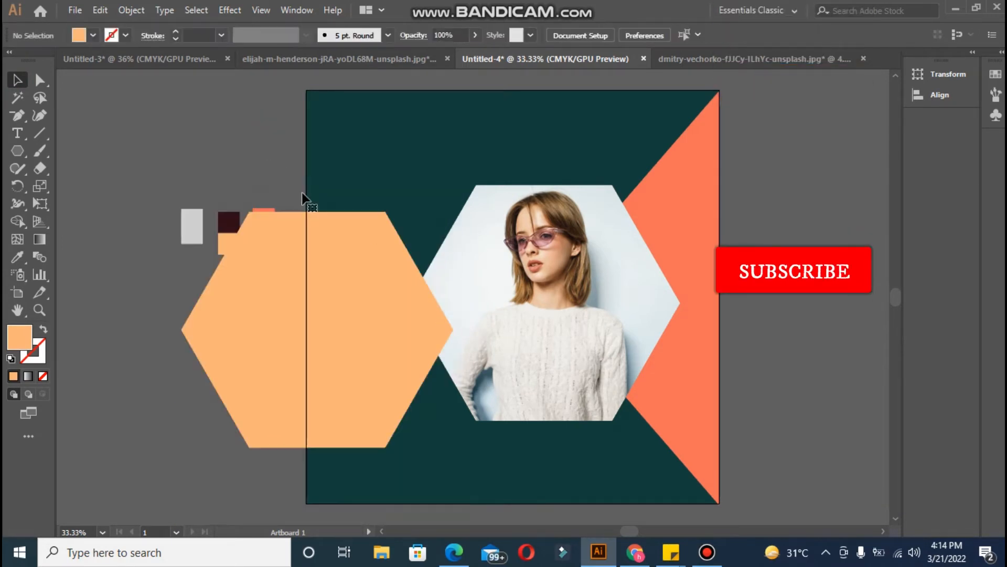
Fit the light orange hexagon exactly over the clipped photo as an unfilled outline with a 23 pt stroke.
left_click_drag(310, 215, 541, 195)
left_click(44, 337)
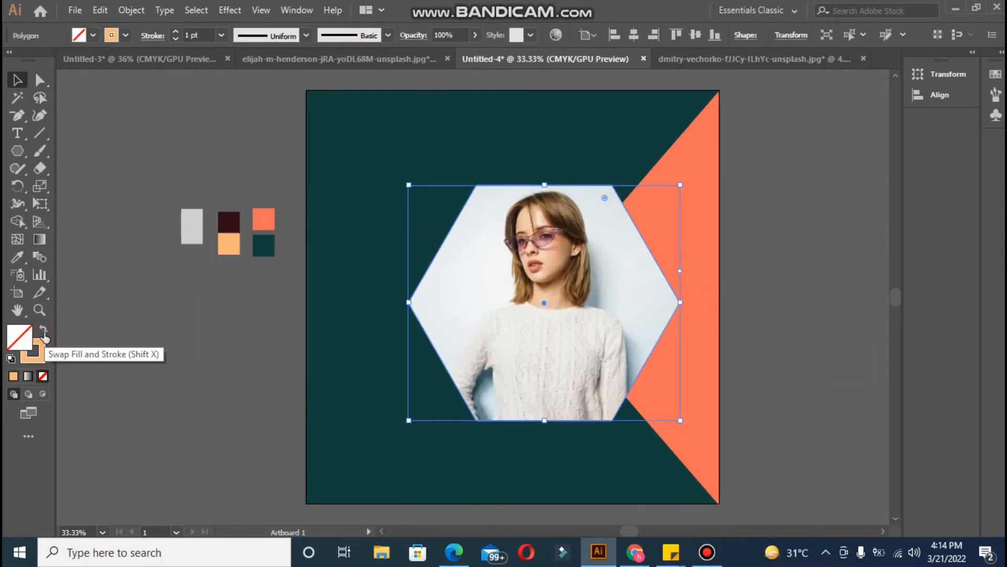
left_click(175, 31)
left_click(175, 32)
left_click(176, 32)
left_click(175, 31)
left_click(175, 31)
left_click(176, 31)
left_click(175, 32)
left_click(175, 31)
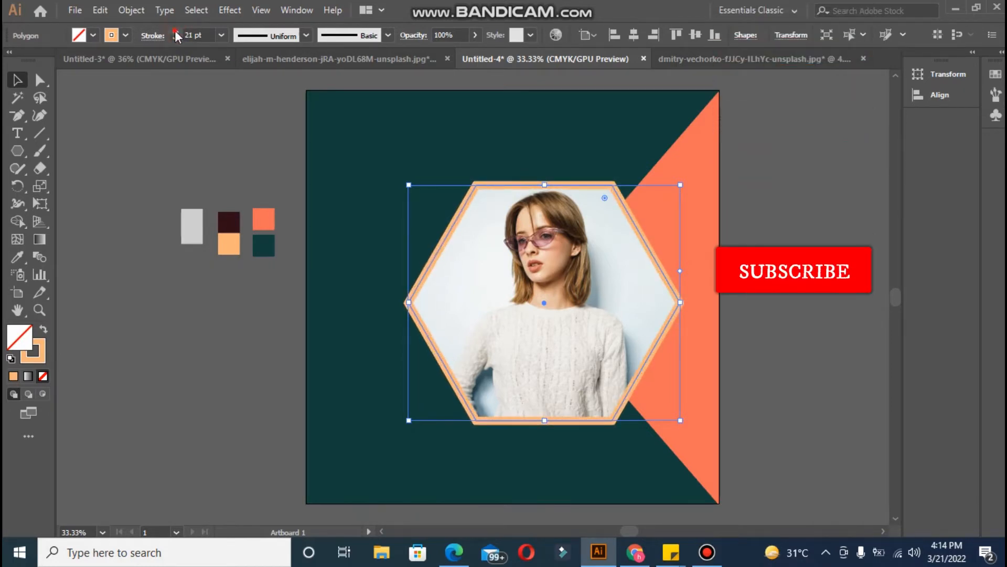
left_click(175, 32)
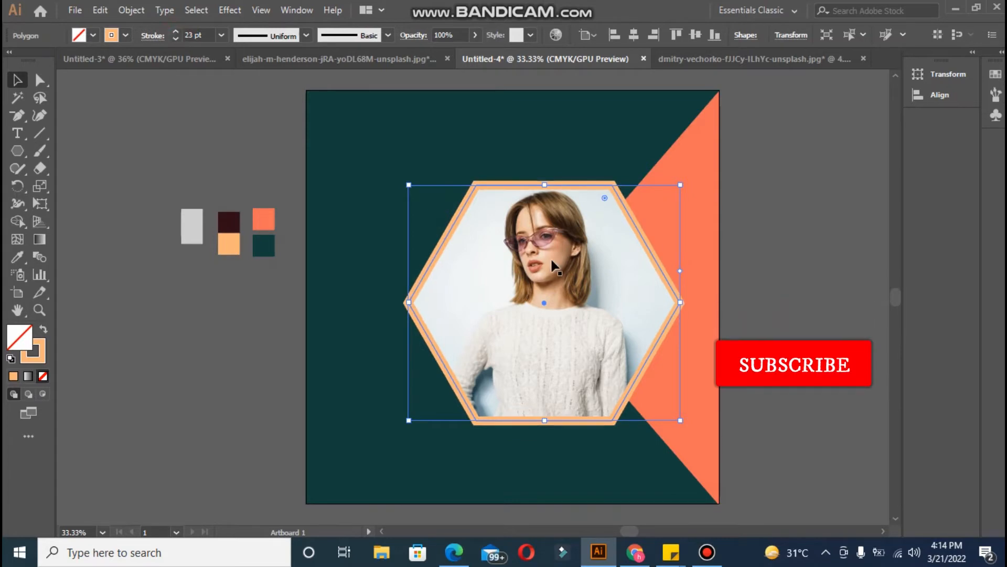
Bring the light orange hexagon outline to the front, above the clipped photo, and deselect it.
right_click(552, 231)
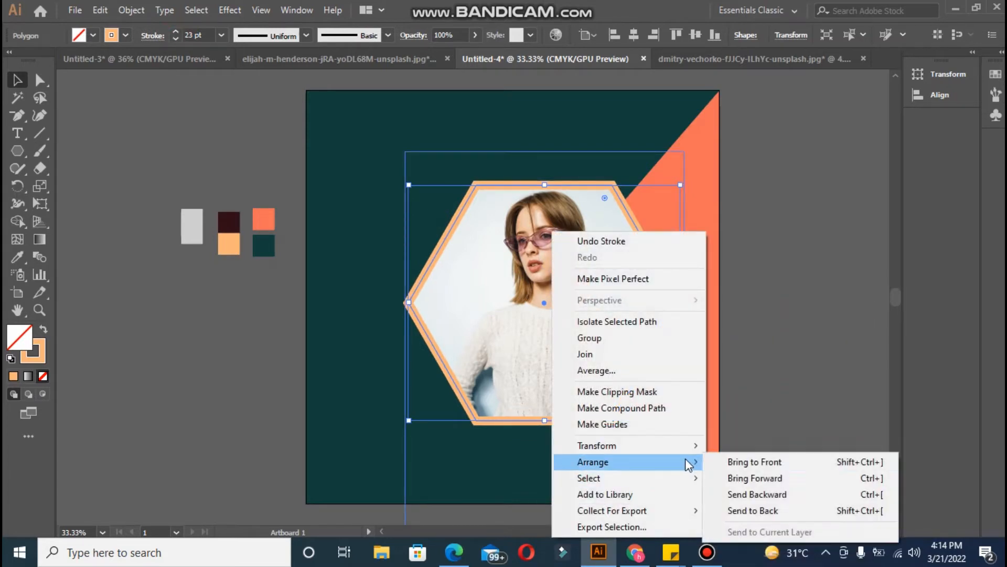
left_click(748, 460)
left_click(829, 367)
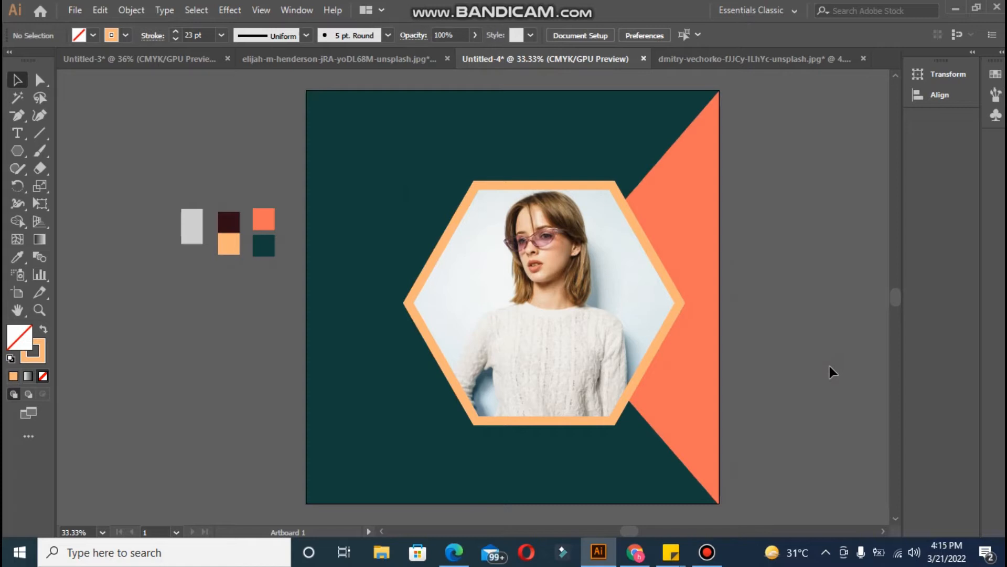
Round all corners of the light orange hexagon outline to a radius of about 44 px.
left_click(531, 184)
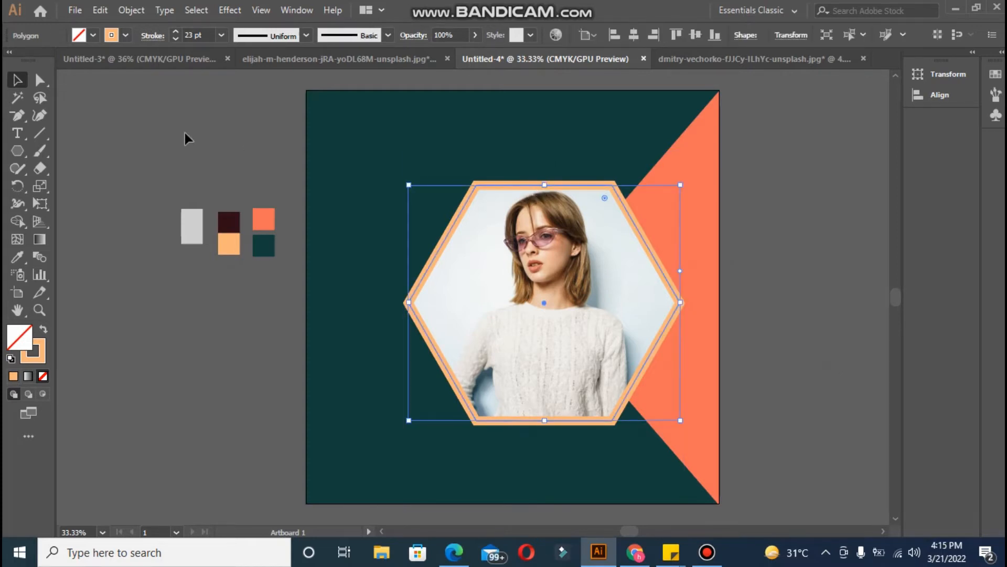
left_click(40, 81)
left_click_drag(487, 200, 489, 203)
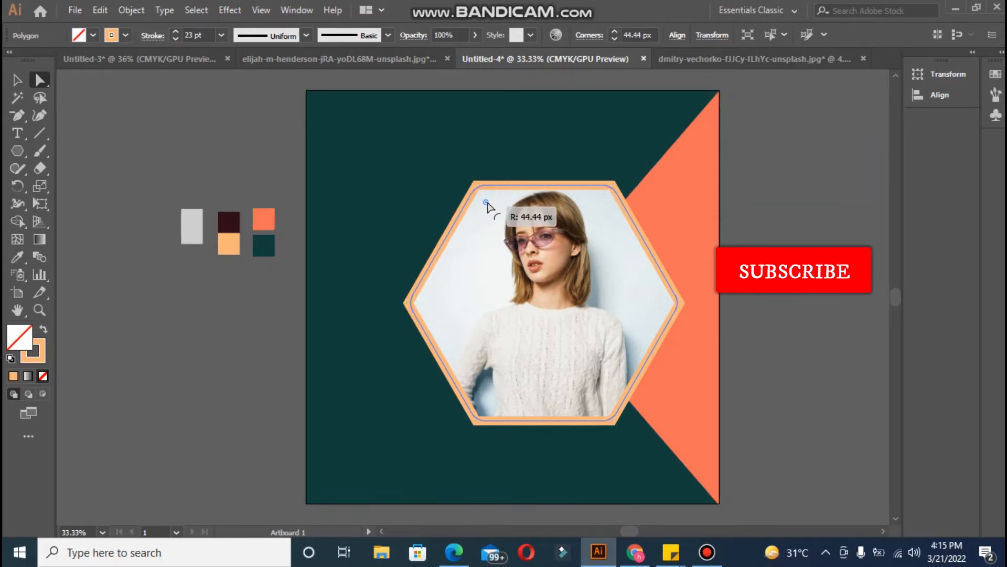
left_click(804, 240)
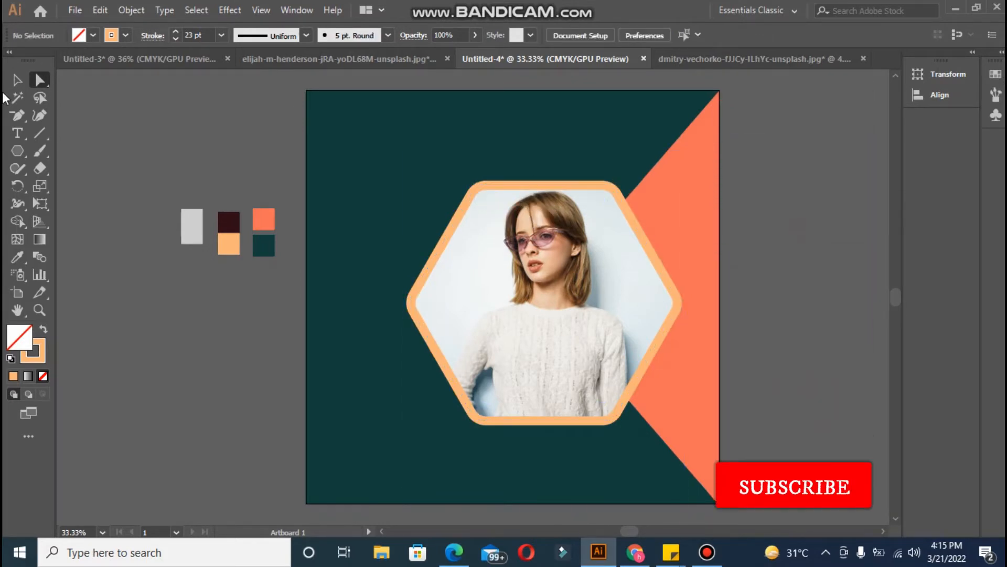
Duplicate the rounded hexagon outline beside the original and give the copy a dark maroon stroke from the swatch, without fill.
left_click(13, 83)
left_click(511, 187)
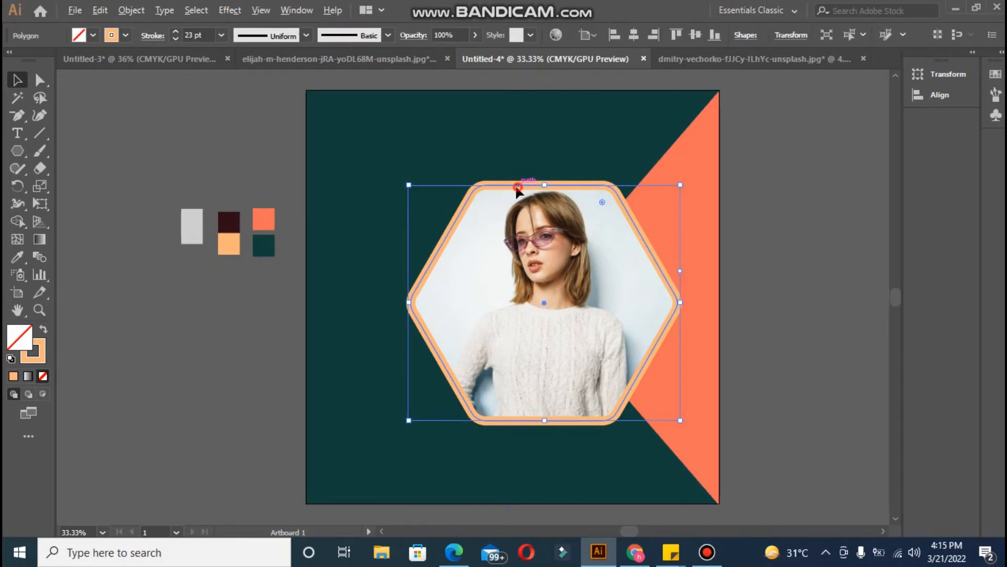
left_click_drag(518, 190, 337, 217)
left_click(17, 256)
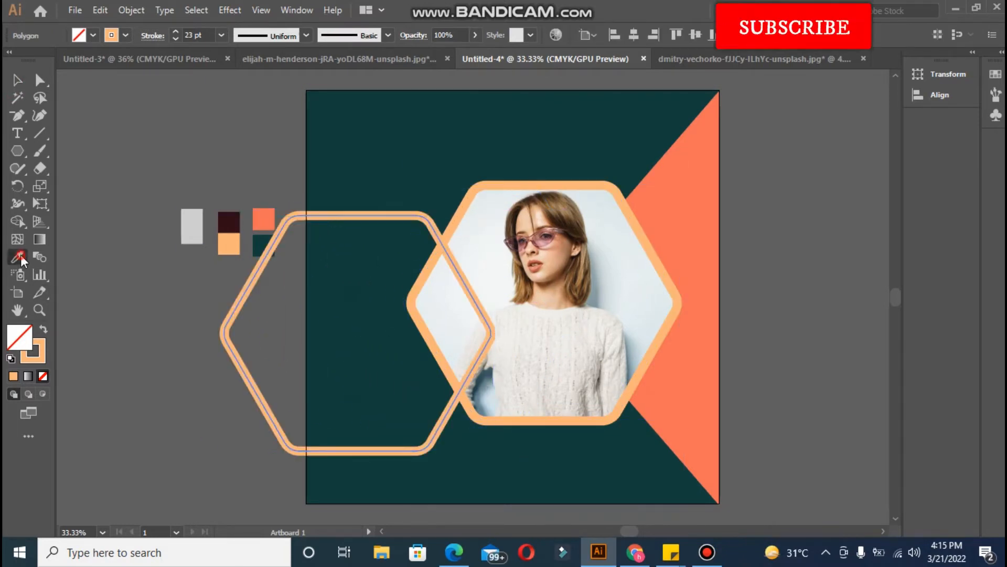
left_click(230, 222)
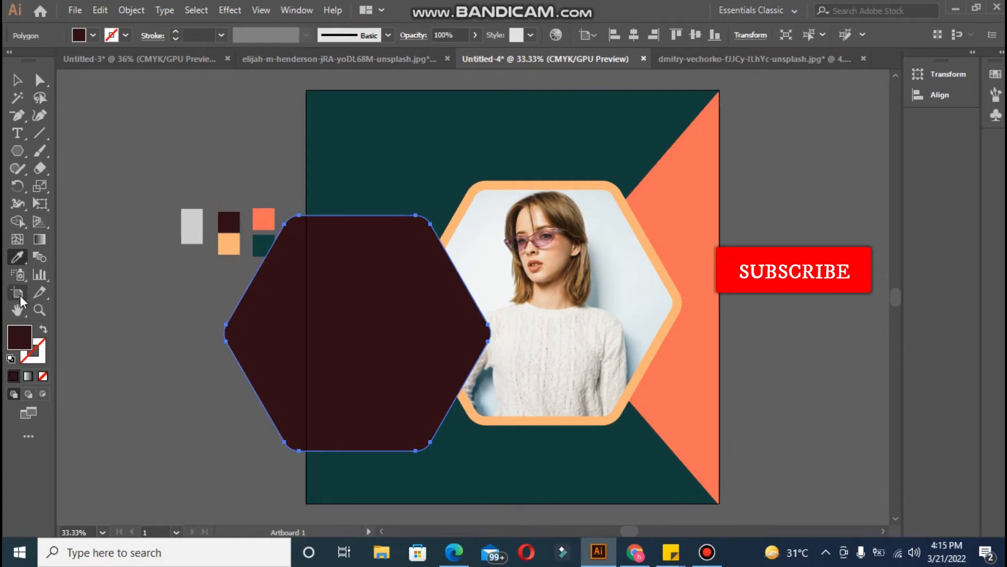
left_click(44, 329)
key("v")
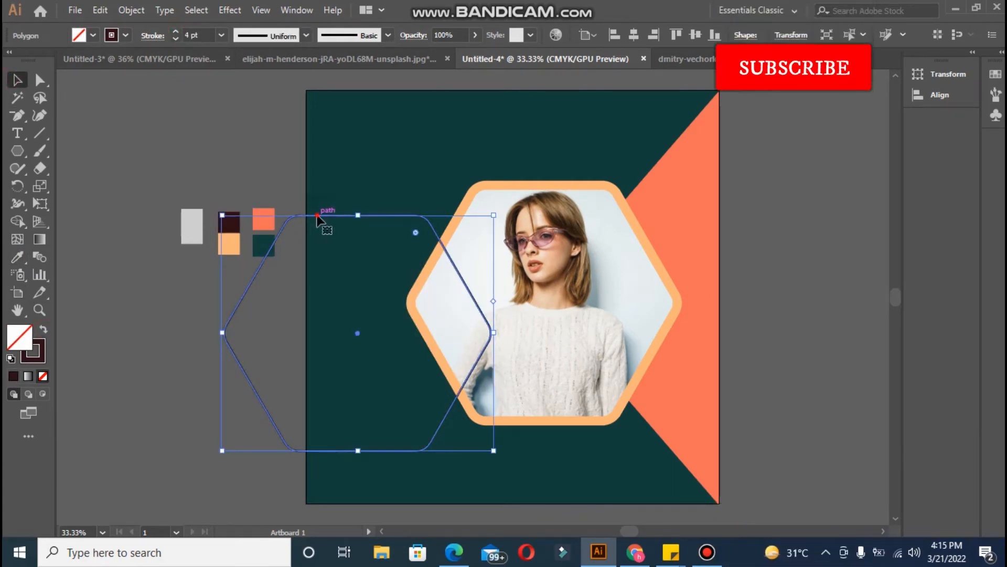
Place the dark maroon hexagon outline over the light orange one and set its stroke weight to 27 pt.
left_click_drag(326, 217, 504, 183)
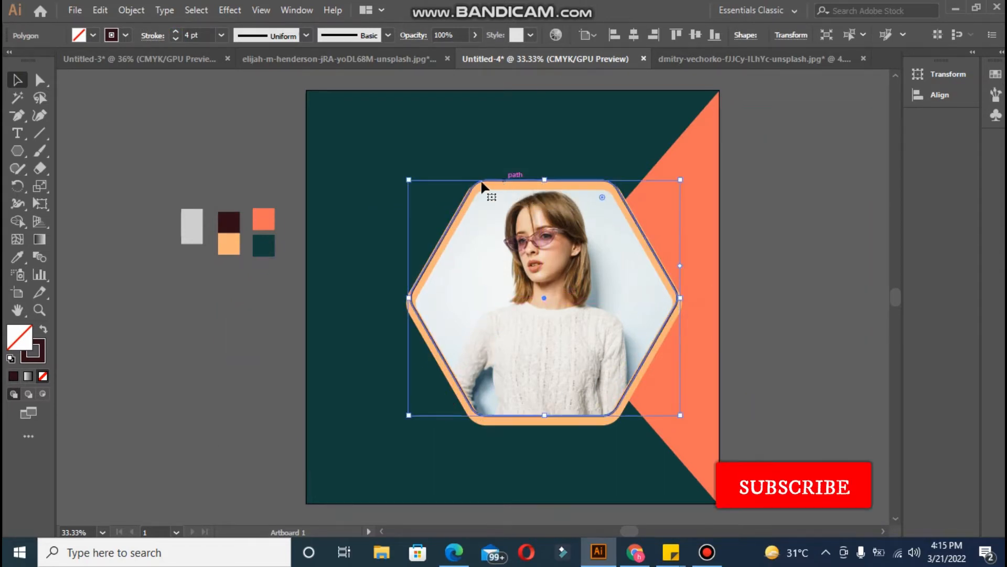
left_click(177, 32)
left_click(176, 31)
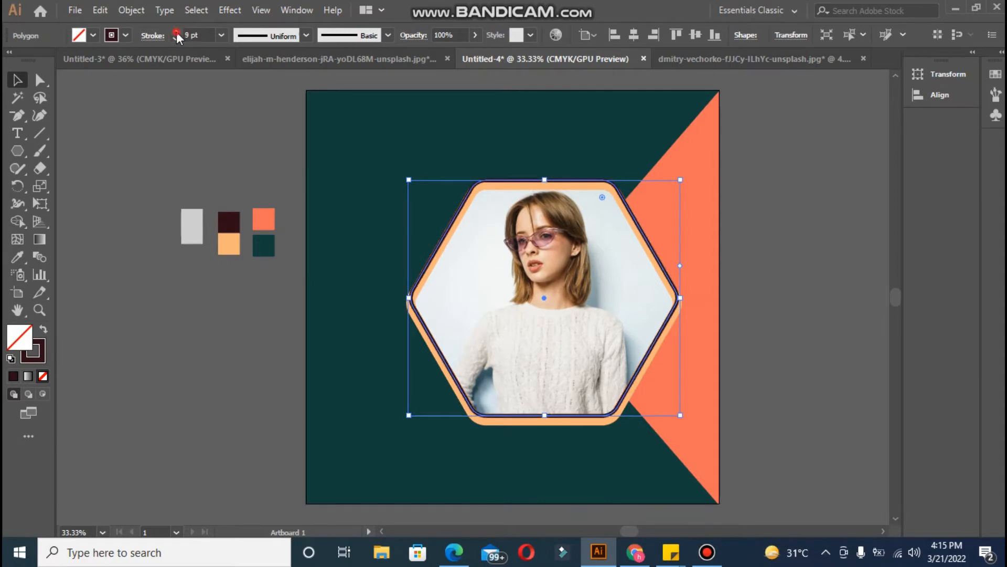
left_click(176, 32)
left_click(177, 32)
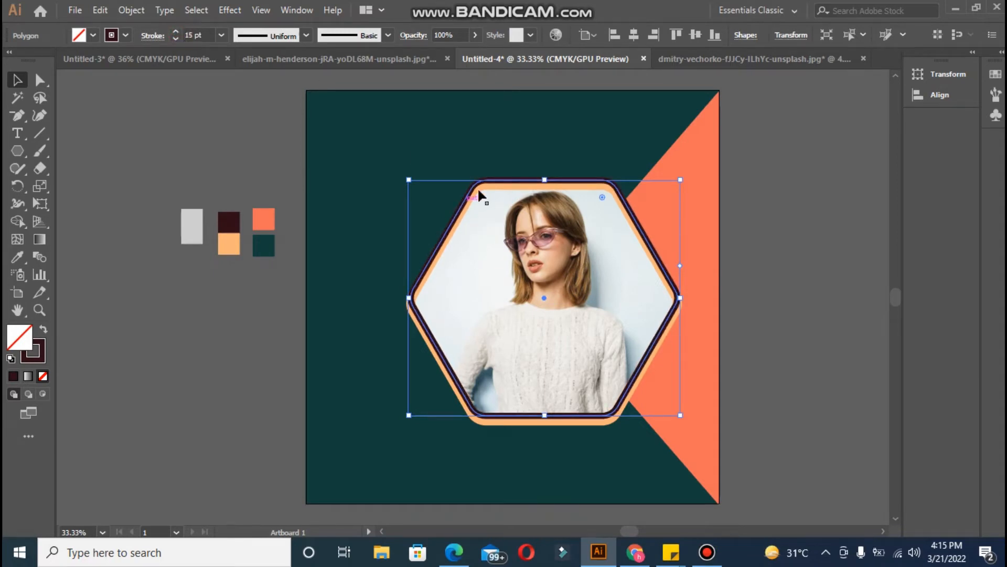
left_click(177, 32)
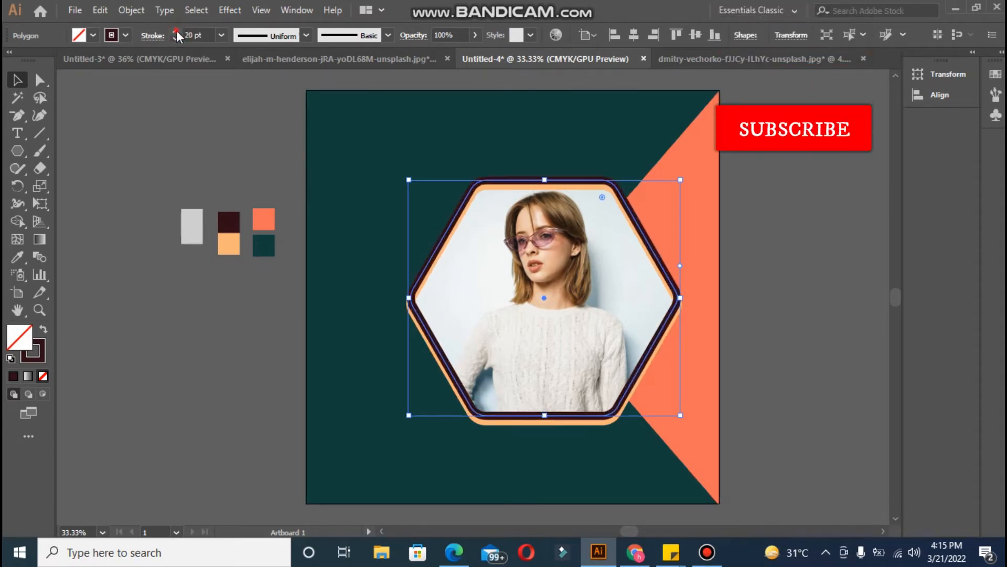
left_click(176, 33)
left_click(176, 32)
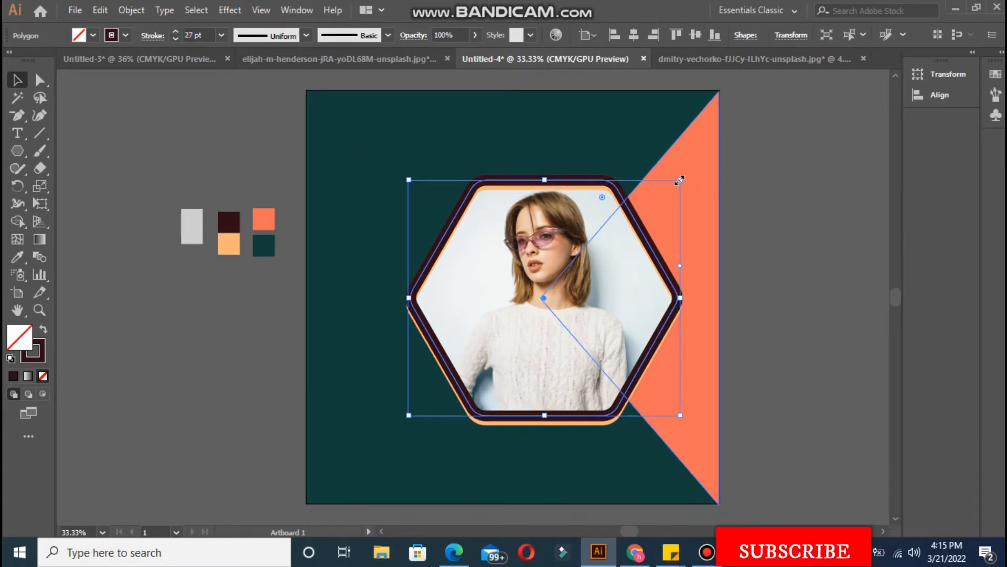
Enlarge the dark maroon outline and adjust its upper and lower edges so it frames the light orange outline evenly.
left_click_drag(681, 180, 691, 174)
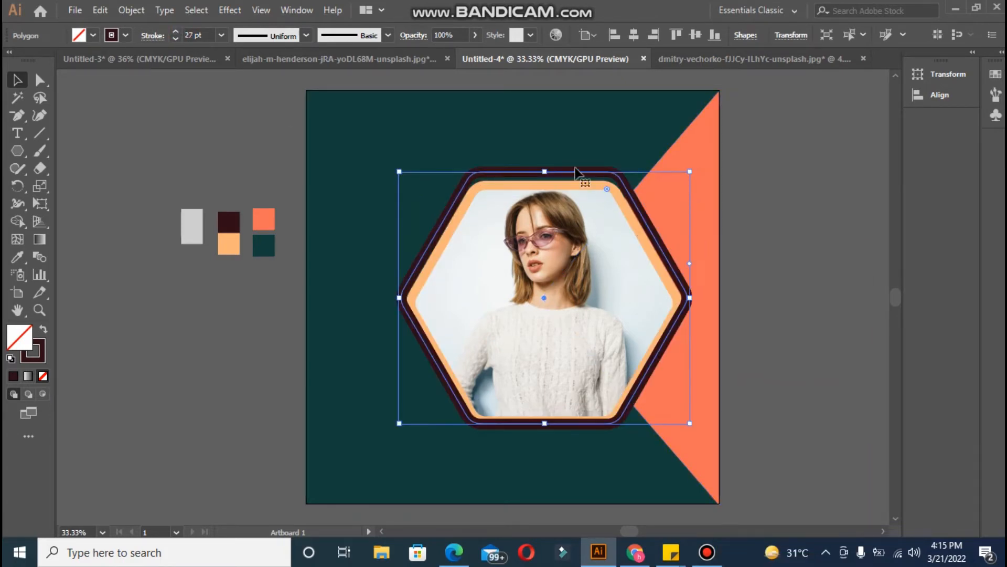
left_click_drag(545, 170, 548, 178)
left_click(786, 241)
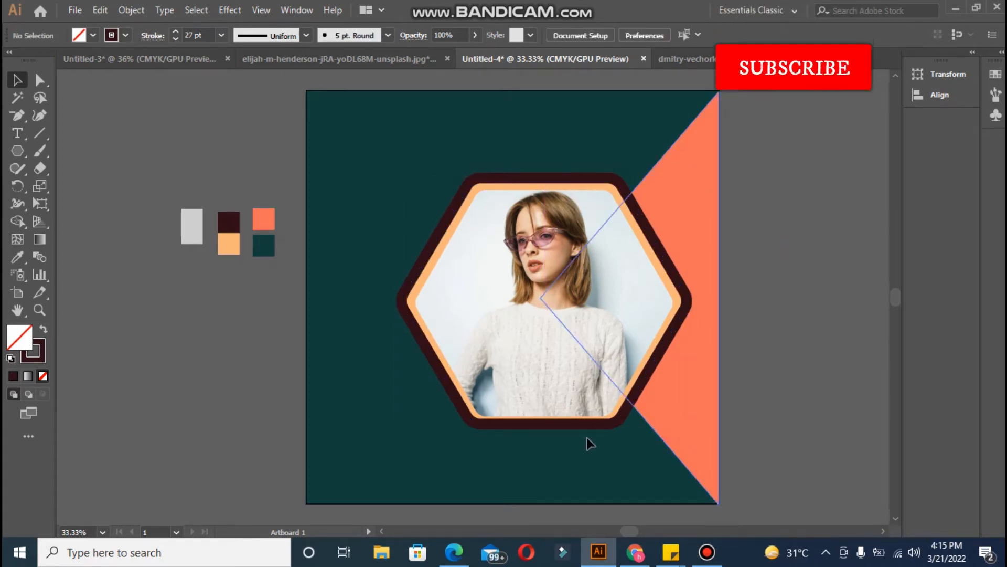
left_click(547, 426)
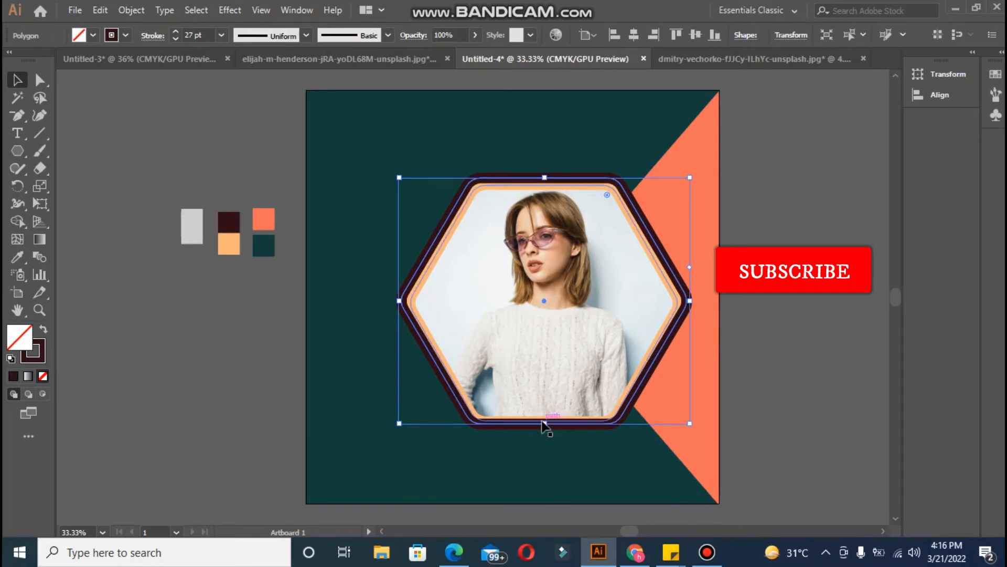
left_click_drag(546, 424, 547, 428)
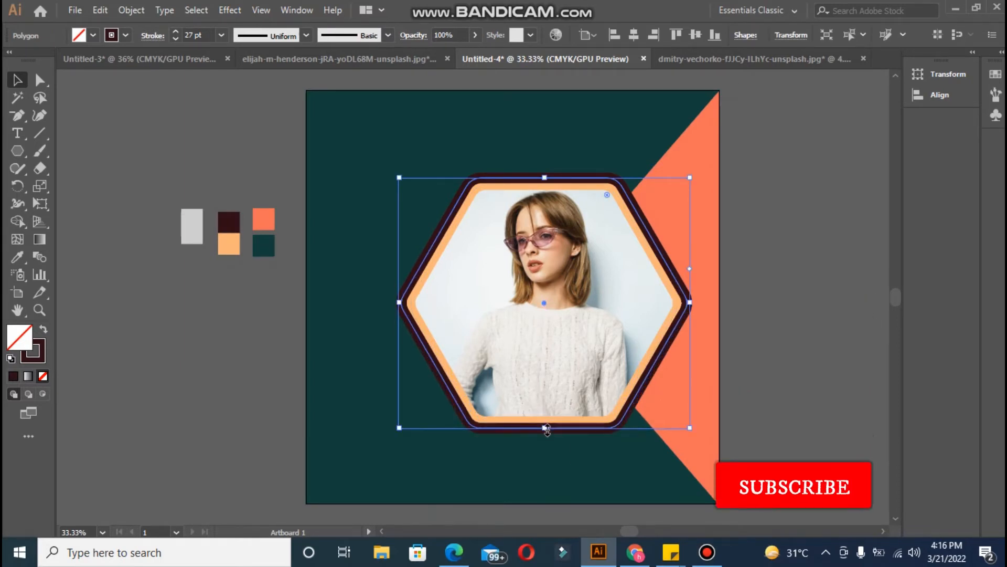
left_click(837, 288)
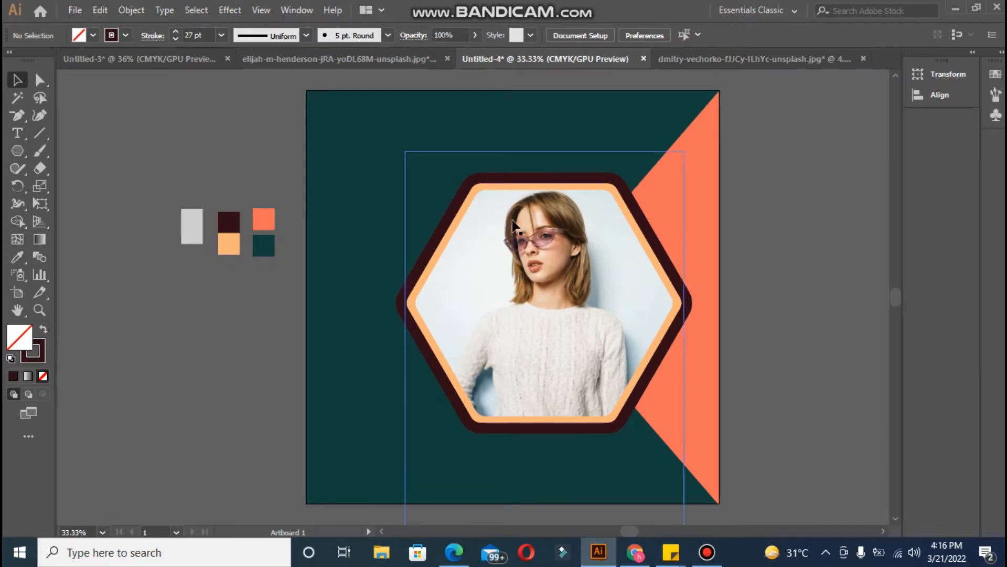
Scale the clipped photo and both hexagon outlines together to about 653 by 574 px and move them up slightly.
left_click(532, 179)
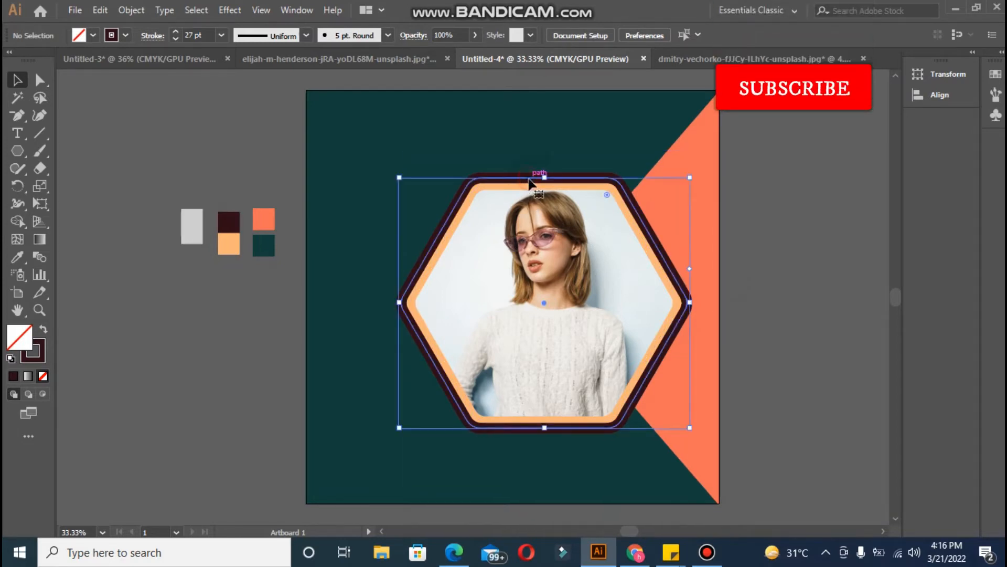
left_click(447, 239)
left_click(489, 261, "shift")
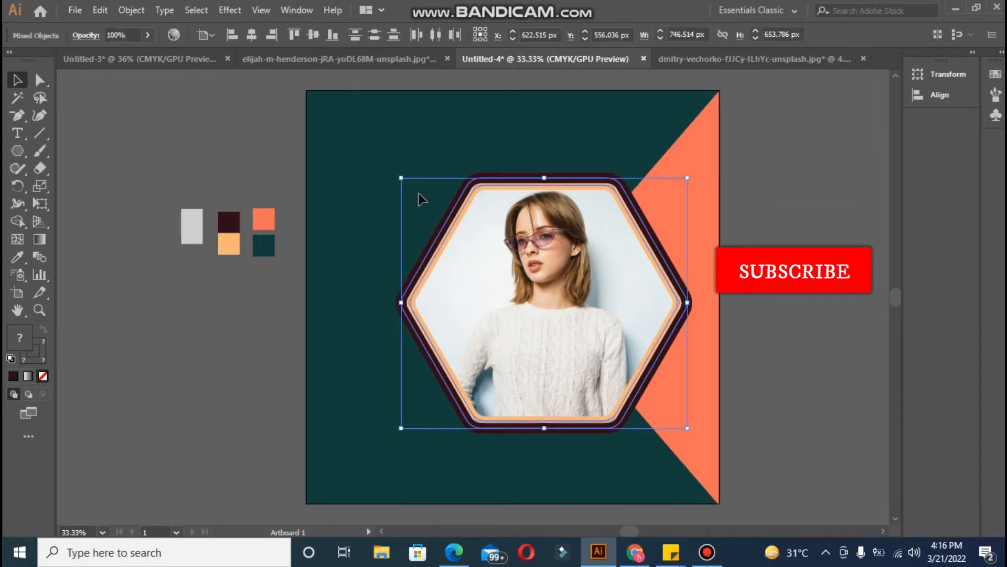
left_click_drag(400, 181, 435, 210)
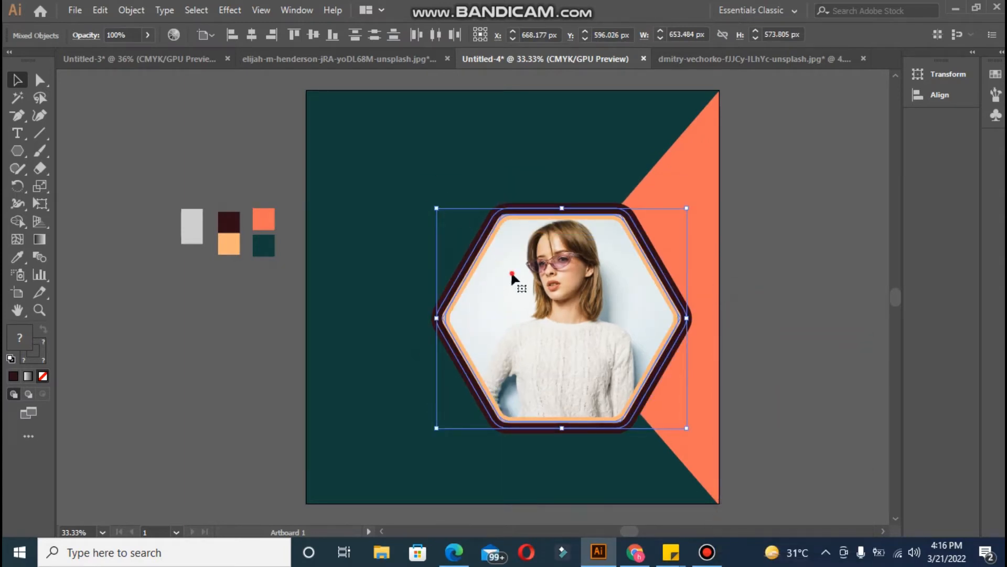
left_click_drag(511, 270, 511, 256)
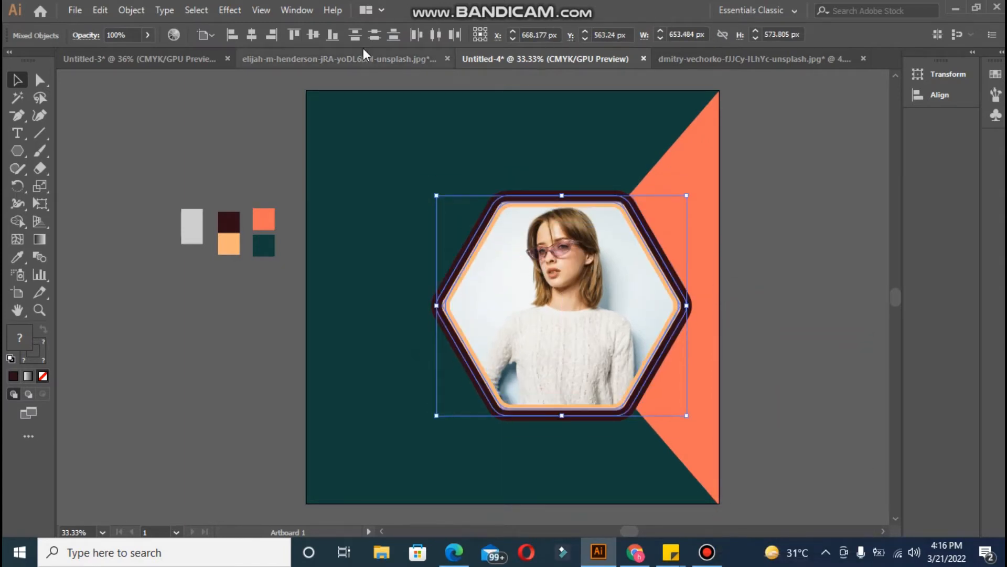
Centre the framed photo horizontally on the artboard and nudge it rightward toward the orange triangle in small increments.
left_click(259, 32)
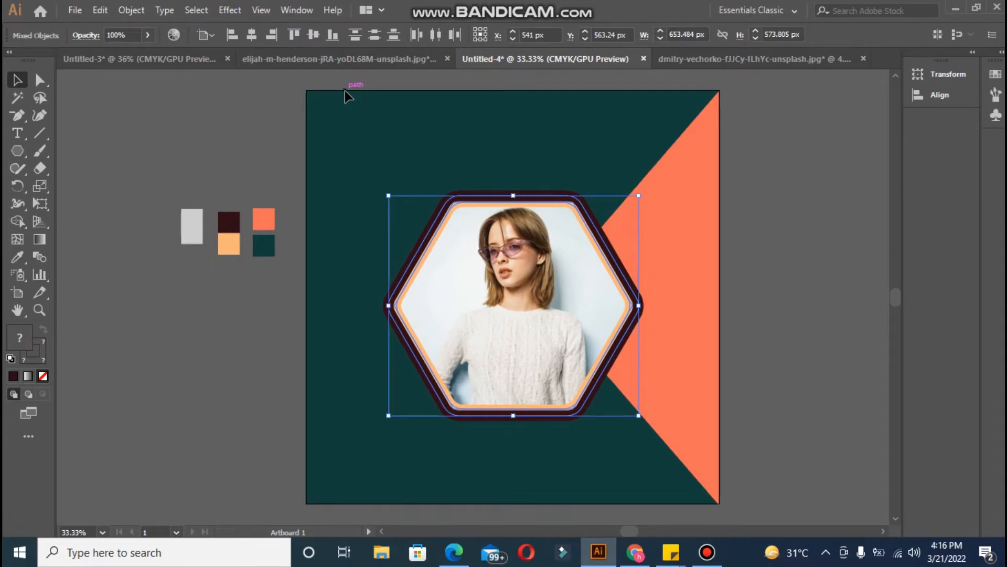
key("Right")
key("Right")
key("Right")
key("Right")
key("Right")
key("Right")
key("Right")
key("Right")
key("Right")
key("Right")
key("Right")
key("Right")
key("Right")
key("Right")
key("Right")
key("Right")
key("Right")
key("Right")
key("Right")
key("Right")
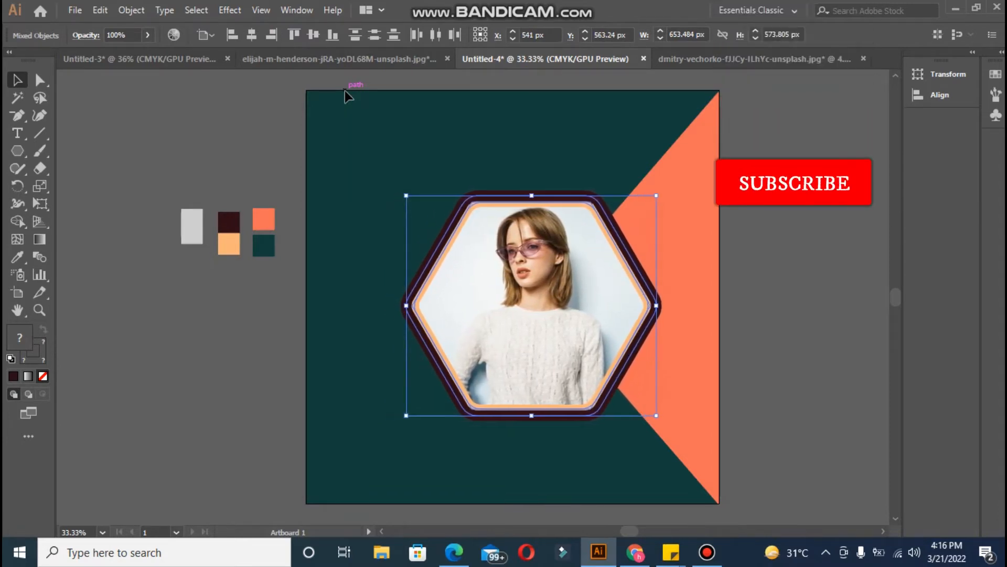
Nudge the framed photo further rightward in small increments until its horizontal position is about 623 px.
key("Right")
key("Right")
key("Right")
key("Right")
key("Right")
key("Right")
key("Right")
key("Right")
key("Right")
key("Right")
key("Right")
key("Right")
key("Right")
key("Right")
key("Right")
key("Right")
key("Right")
key("Right")
key("Right")
key("Right")
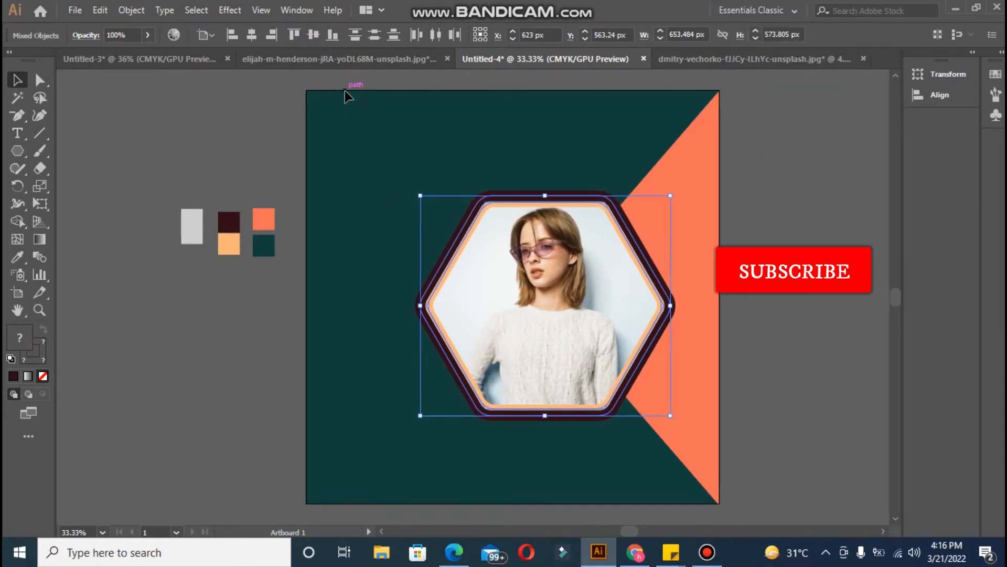
Reduce the stroke weight of the outer dark maroon hexagon outline to 23 pt.
left_click(574, 203)
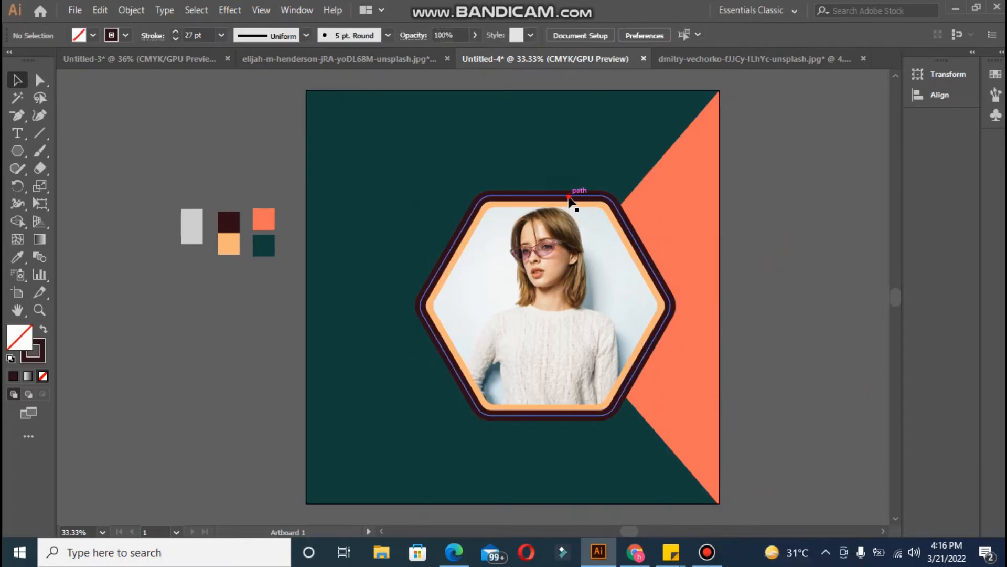
left_click(178, 39)
left_click(177, 39)
left_click(178, 39)
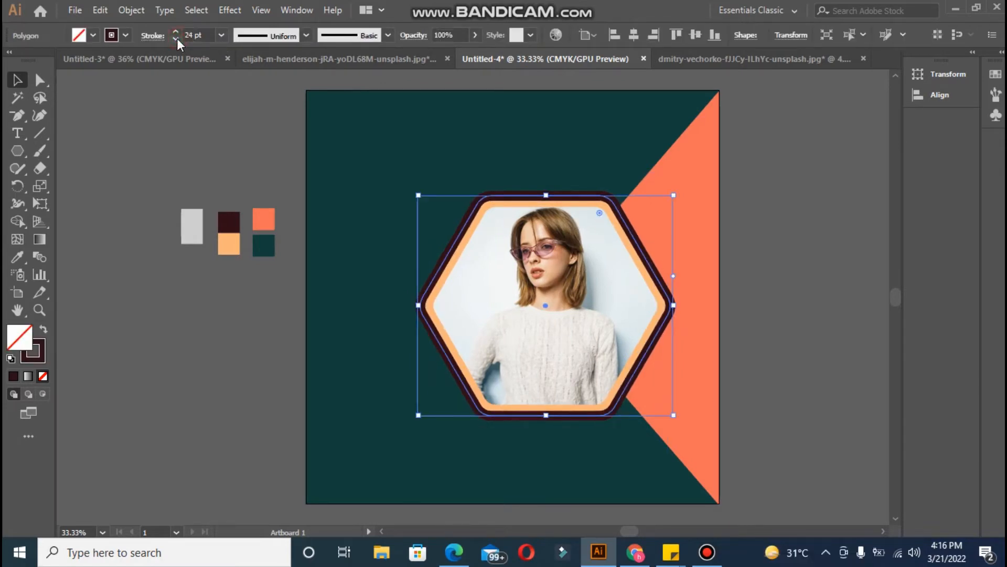
left_click(178, 39)
left_click(247, 156)
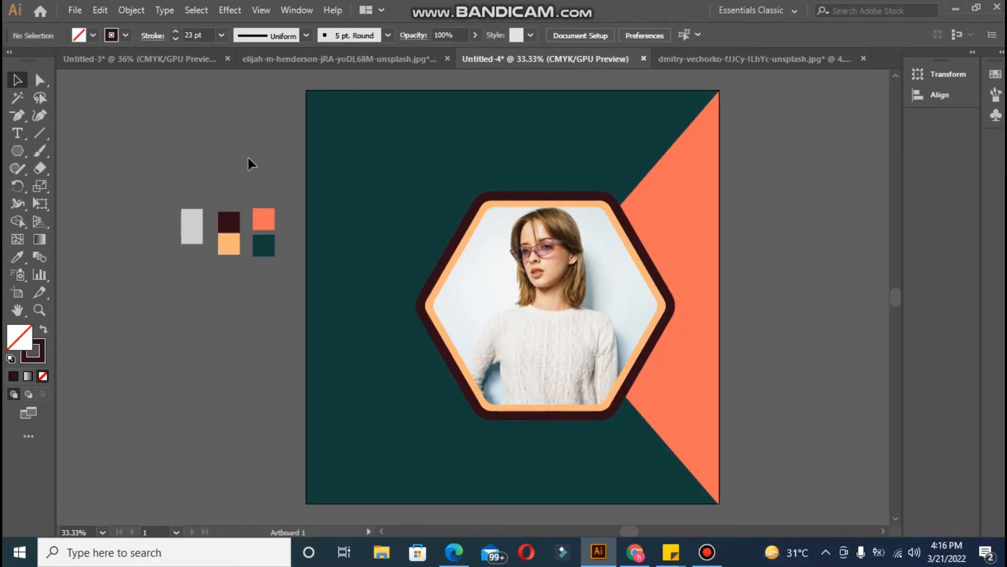
Recolour the inner hexagon outline with the dark maroon swatch as a stroke without fill and set its weight to 18 pt.
left_click(546, 201)
left_click(18, 258)
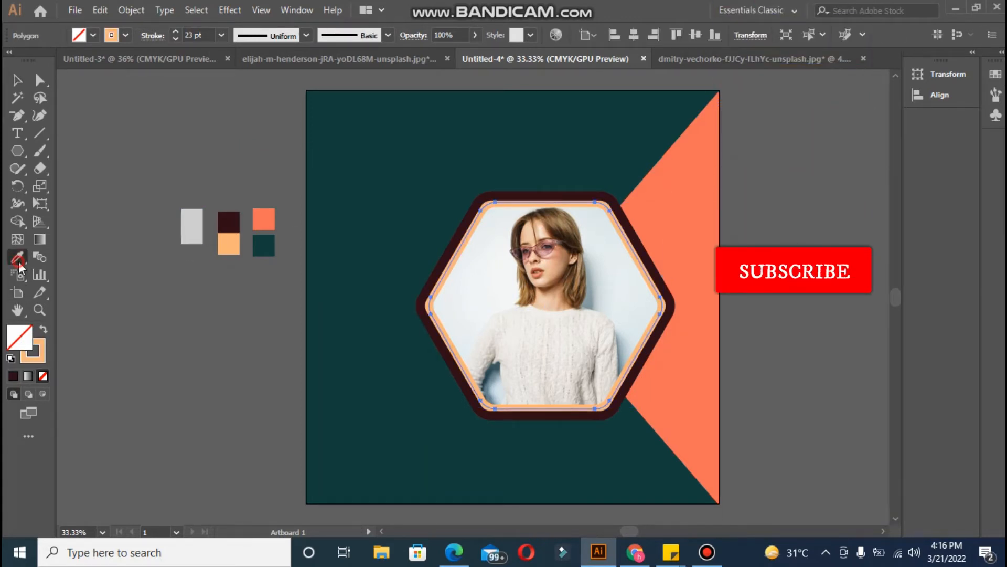
left_click(232, 212)
left_click(43, 329)
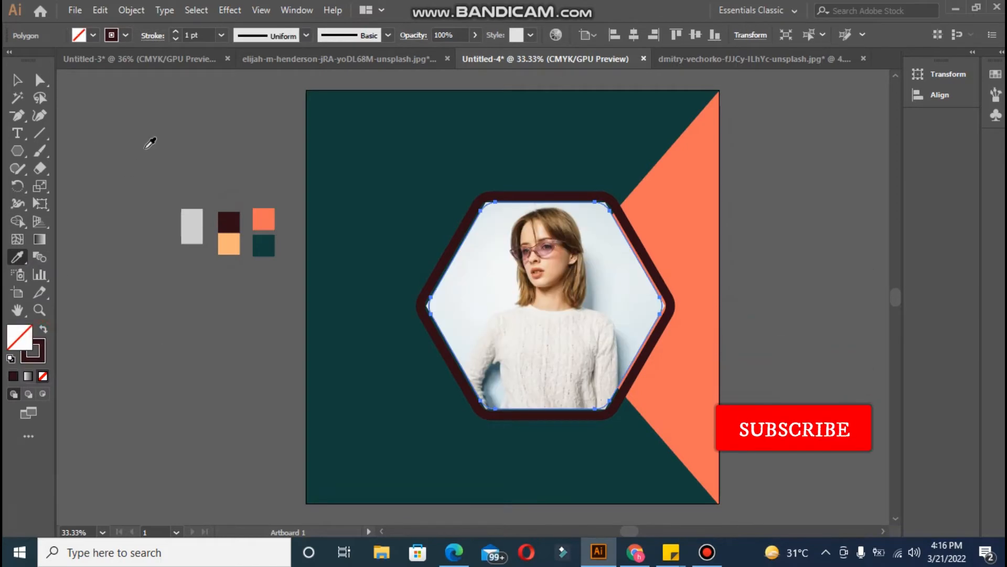
left_click(175, 33)
left_click(174, 33)
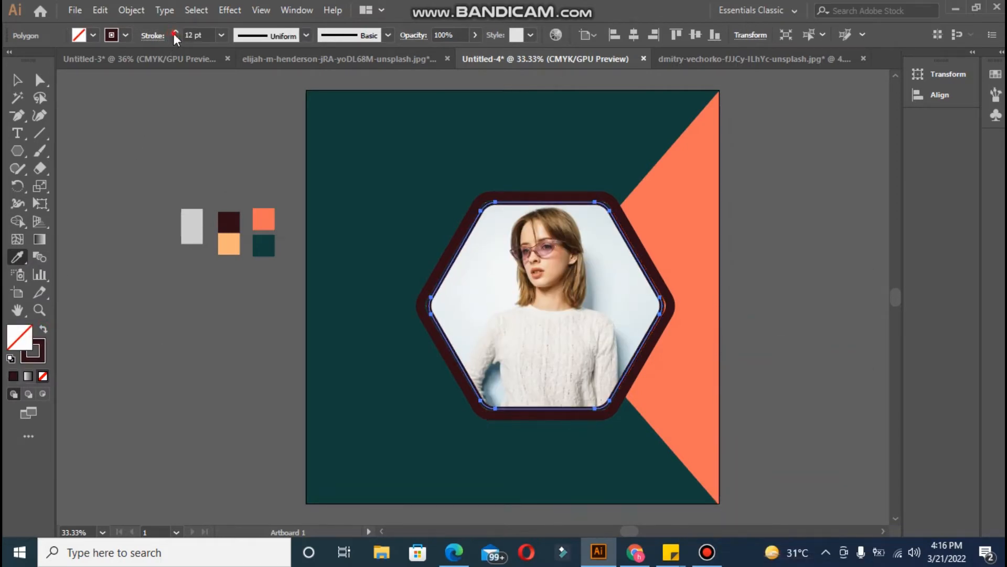
left_click(174, 33)
left_click(174, 32)
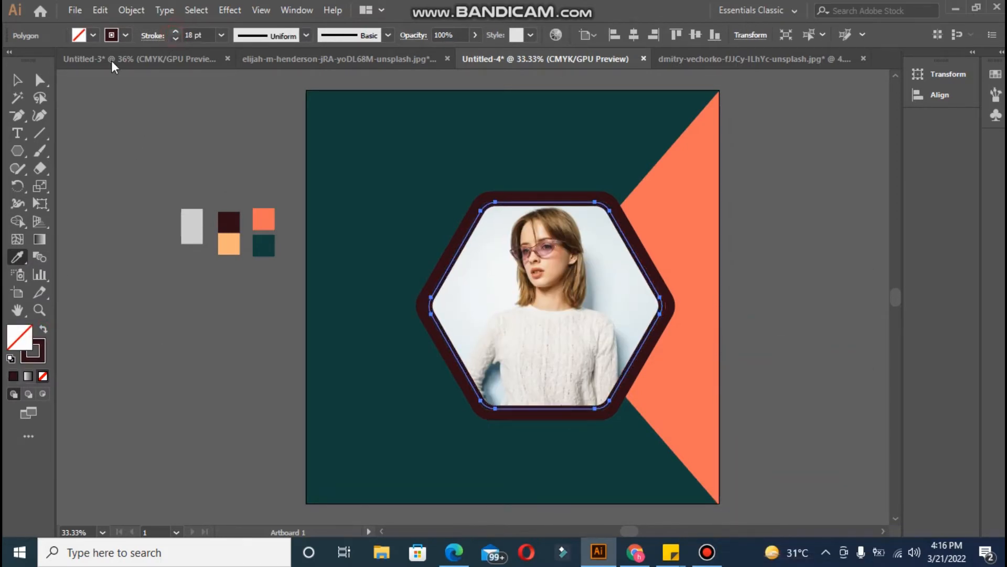
left_click(18, 80)
Sample the light orange swatch for the outer hexagon outline and apply it as the stroke colour without fill.
left_click(494, 199)
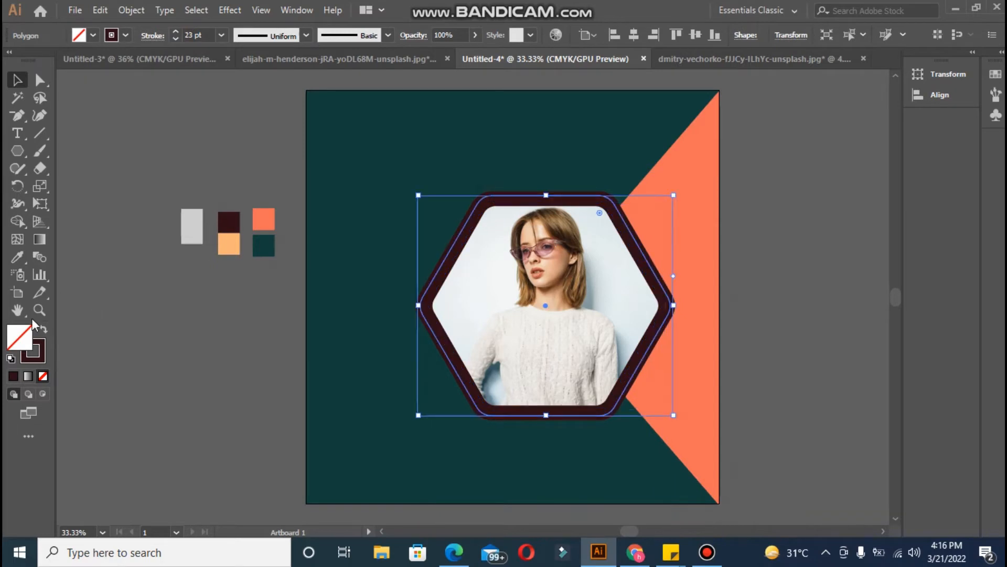
left_click(17, 257)
left_click(229, 244)
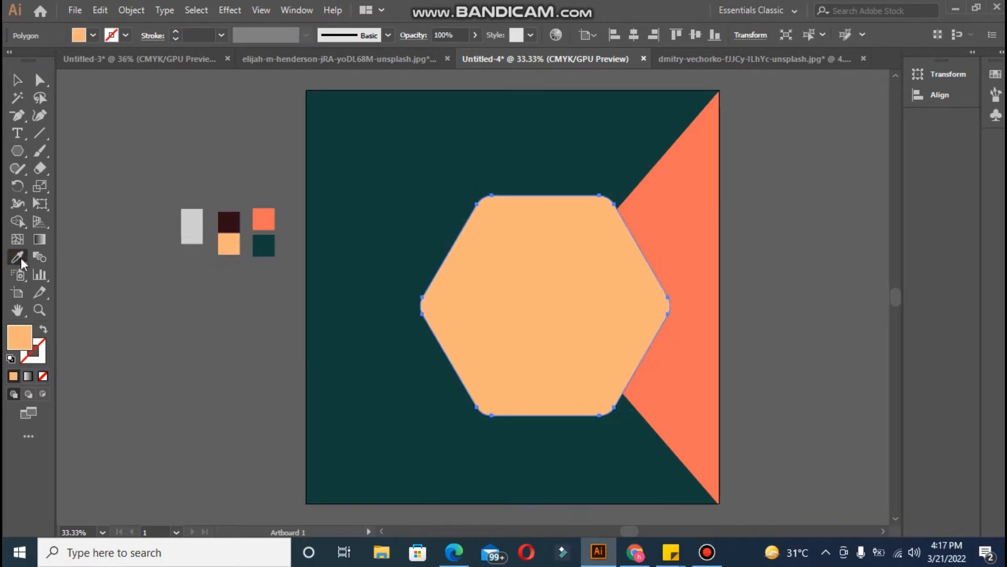
left_click(43, 331)
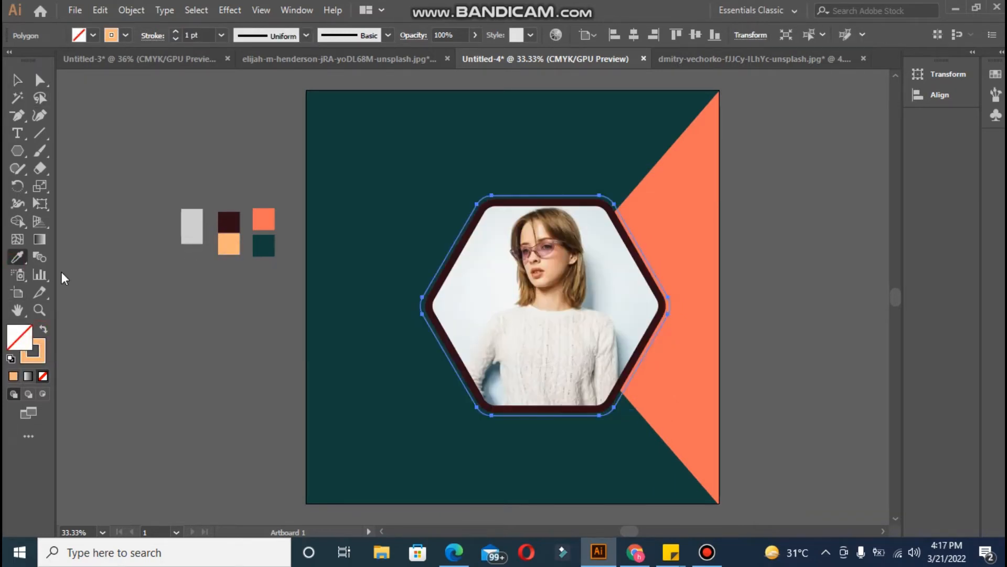
Set the stroke weight of the outer light orange hexagon outline to 18 pt.
left_click(174, 32)
left_click(174, 32)
left_click(175, 33)
left_click(174, 33)
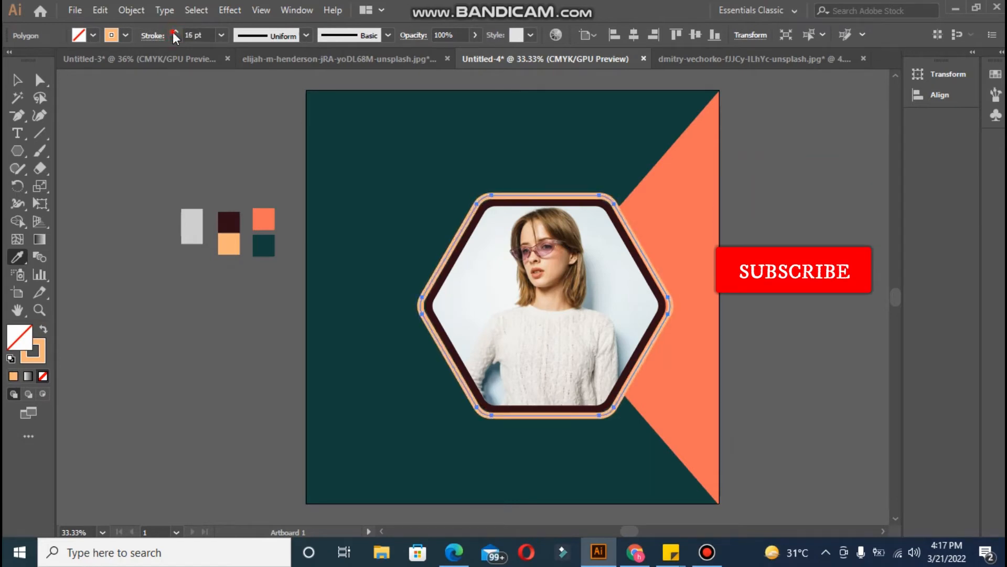
left_click(175, 33)
left_click(174, 32)
left_click(175, 32)
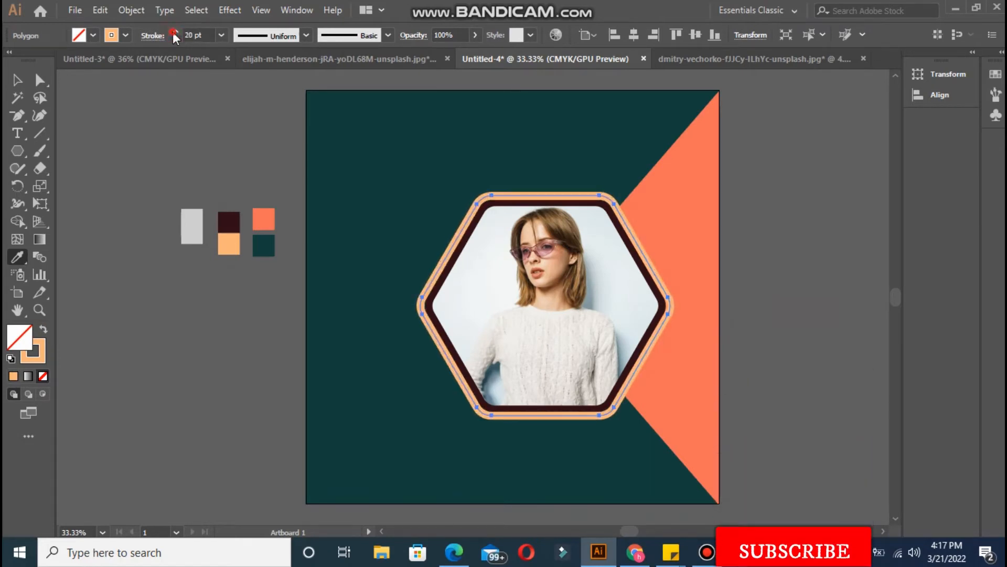
left_click(175, 32)
left_click(175, 39)
left_click(174, 38)
left_click(174, 39)
left_click(17, 80)
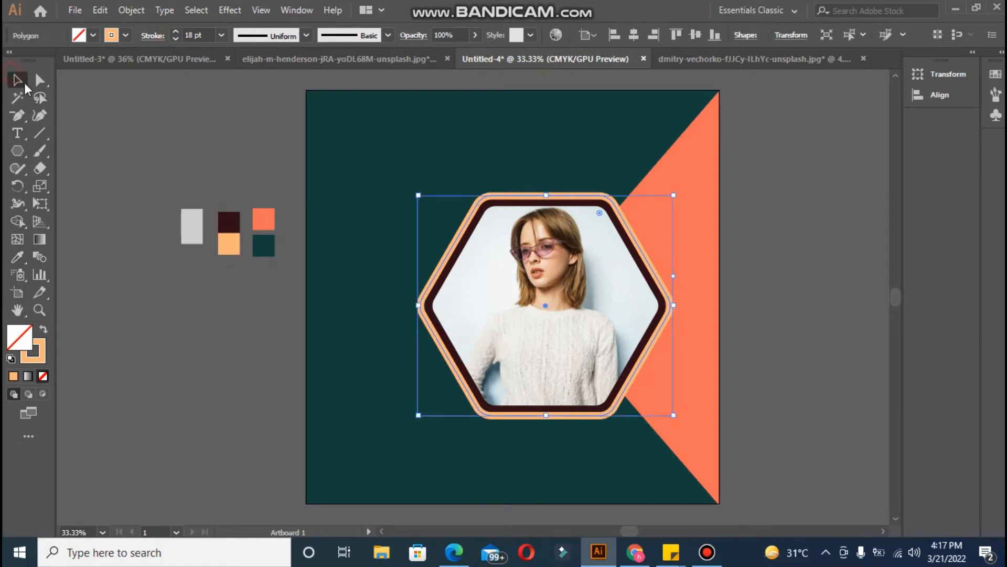
left_click(121, 172)
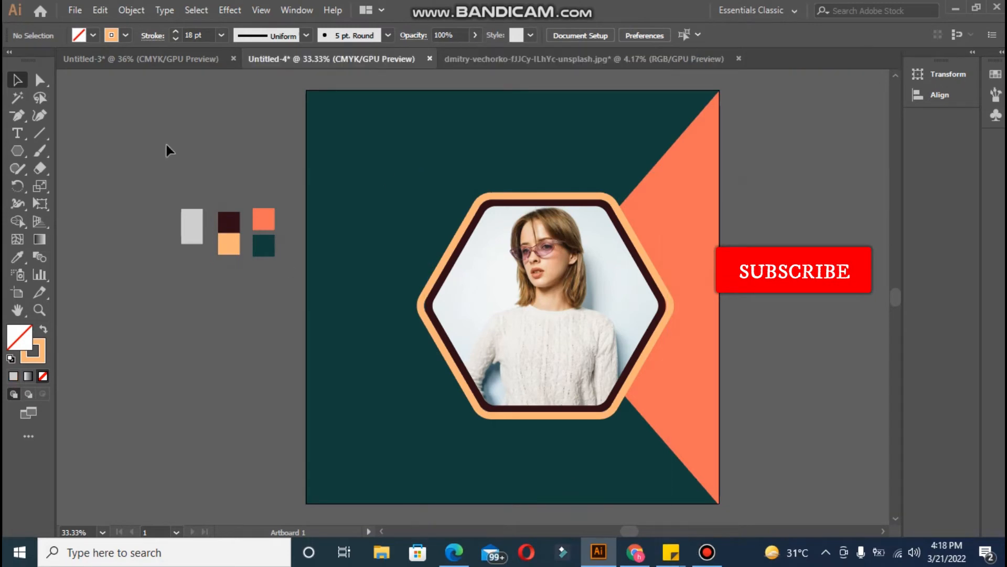
Erase the left and bottom parts of the light orange hexagon outline with the Path Eraser tool.
left_click(468, 222)
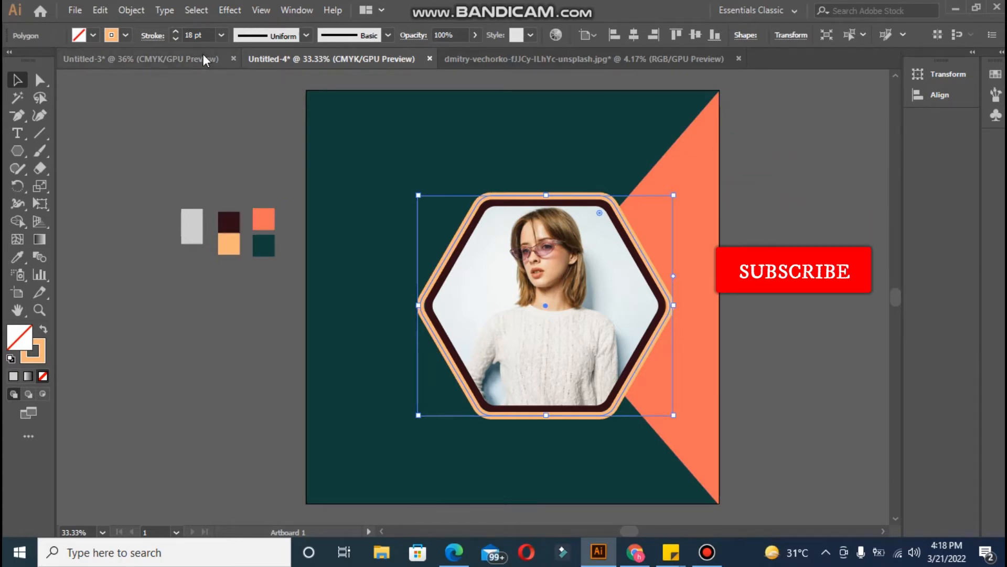
mouse_move(18, 167)
left_mouse_down()
mouse_move(37, 177)
mouse_move(59, 221)
left_mouse_up()
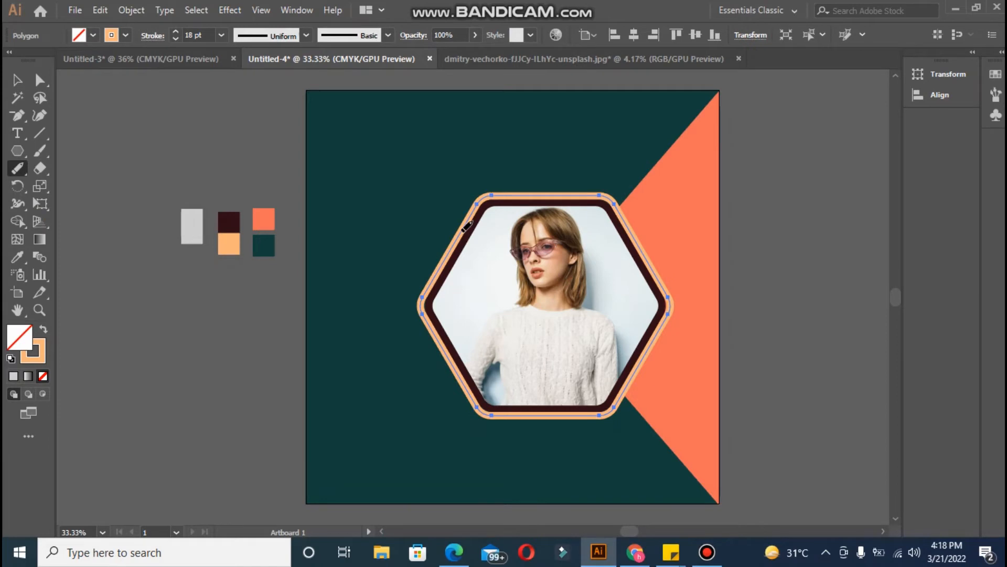
left_click_drag(471, 217, 473, 211)
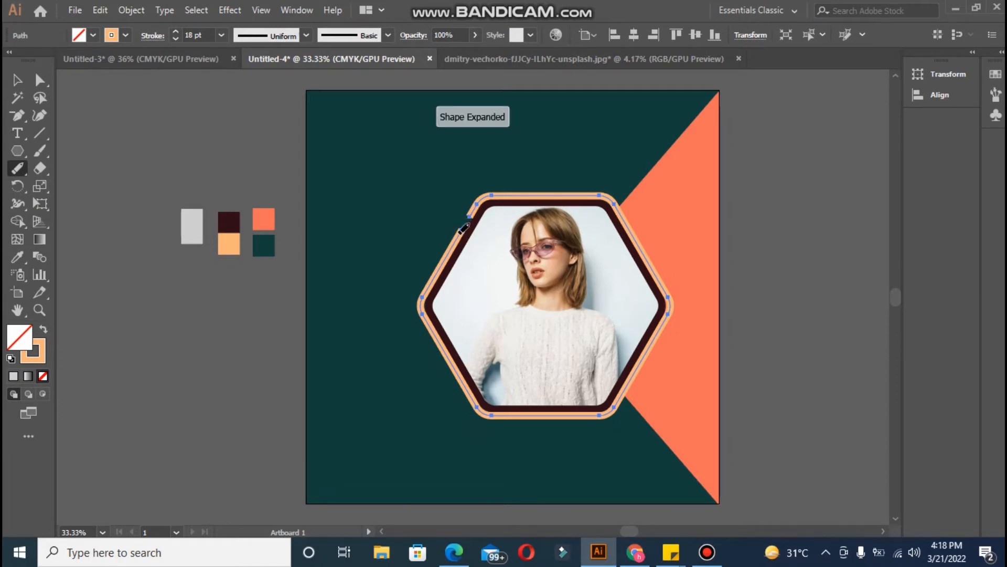
key("ctrl+z")
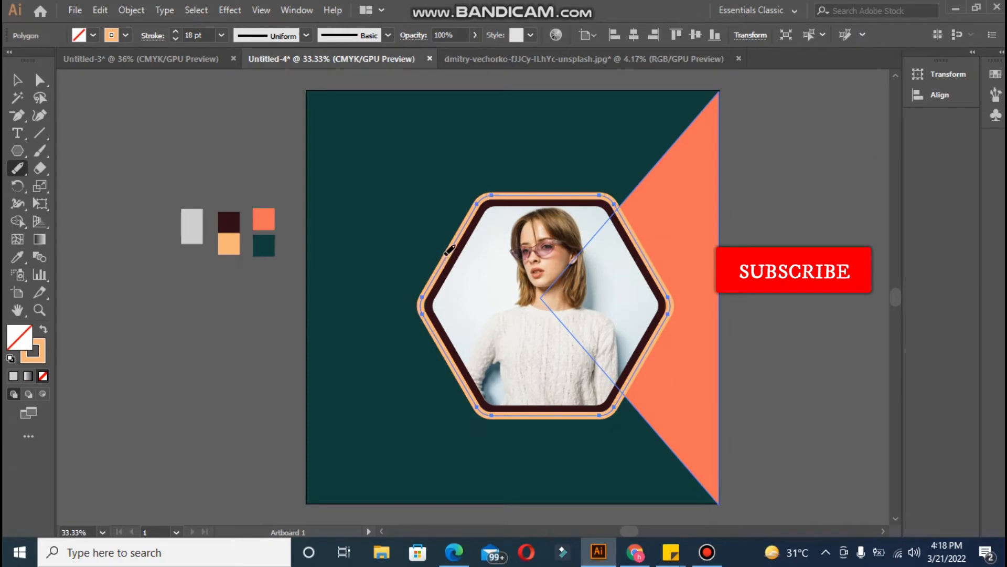
mouse_move(454, 241)
left_mouse_down()
mouse_move(424, 302)
mouse_move(433, 320)
left_mouse_up()
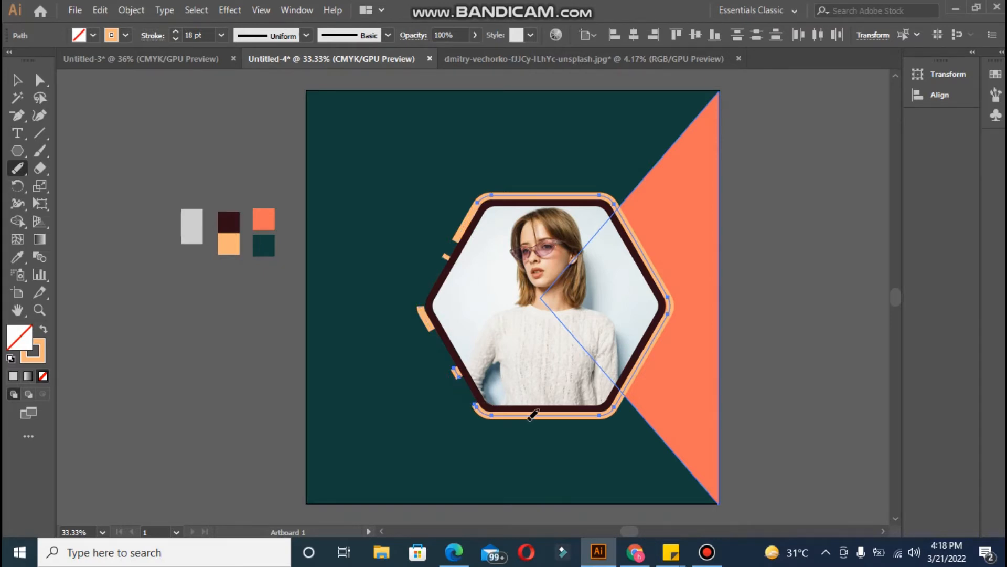
left_click_drag(600, 416, 623, 394)
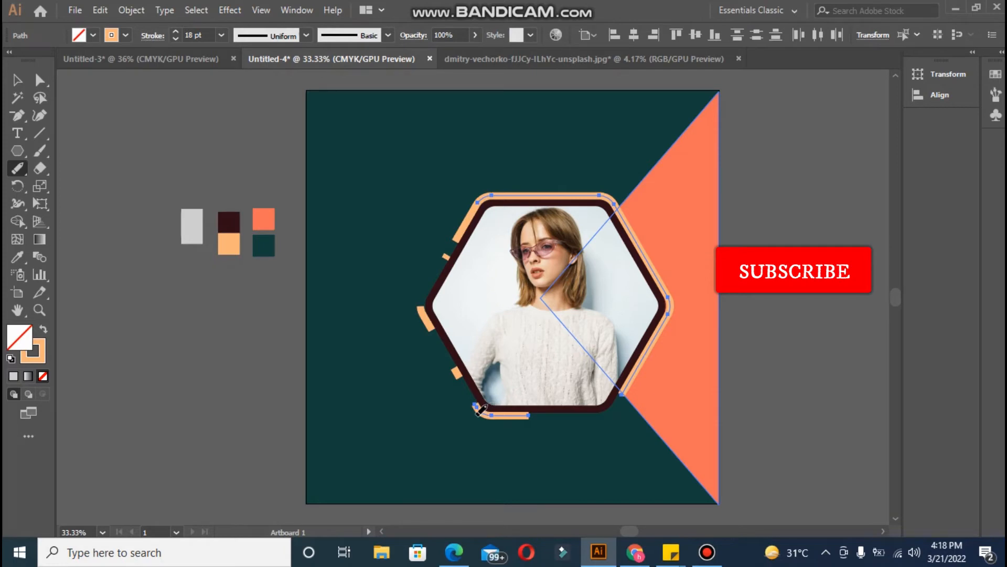
left_click_drag(488, 409, 477, 404)
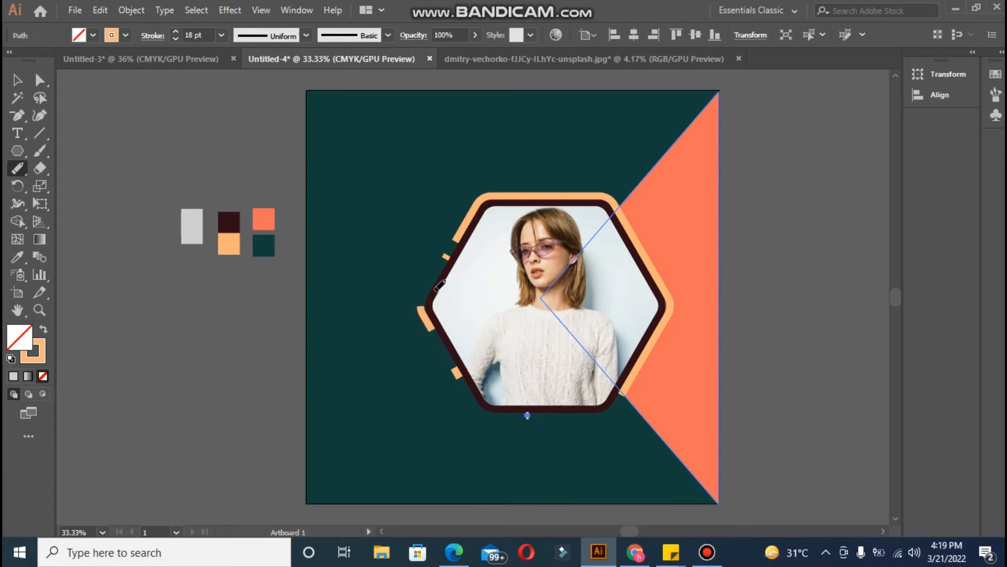
Delete the leftover light orange outline fragments along the hexagon's left side and bottom edge.
key("v")
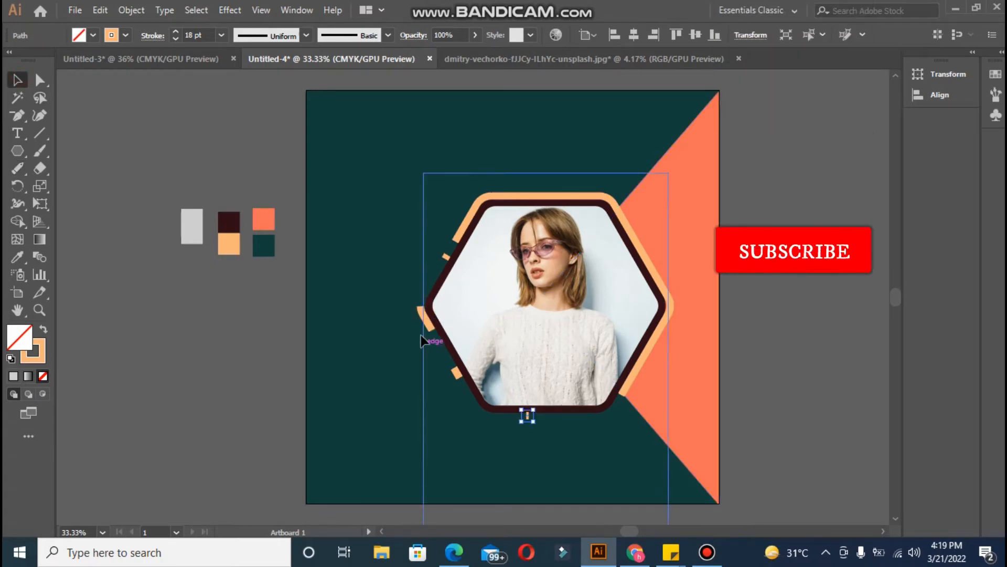
key("Delete")
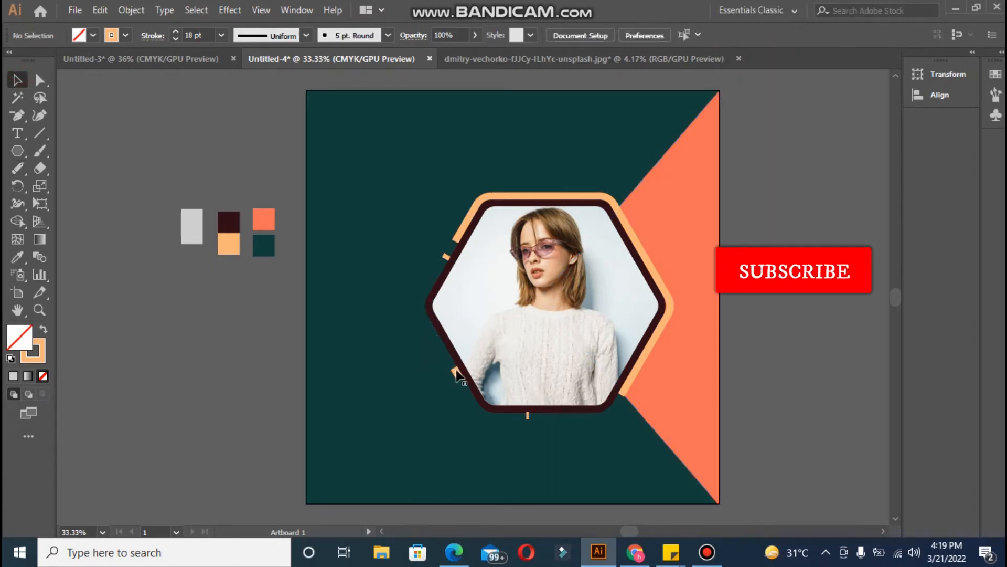
left_click(528, 417)
key("Delete")
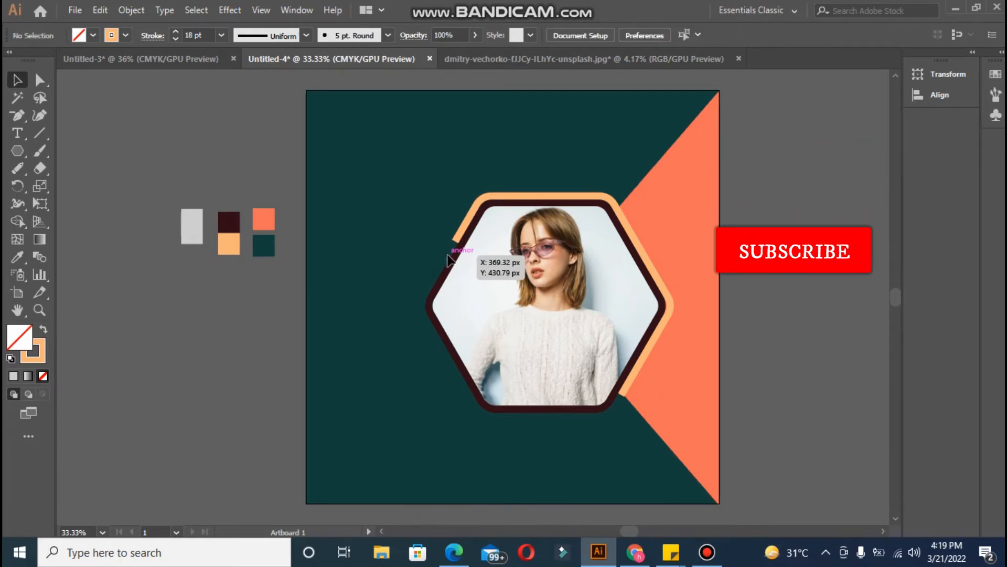
Apply round caps to both remaining light orange outline segments, the short upper-left one and the long one around the right side.
left_click(298, 3)
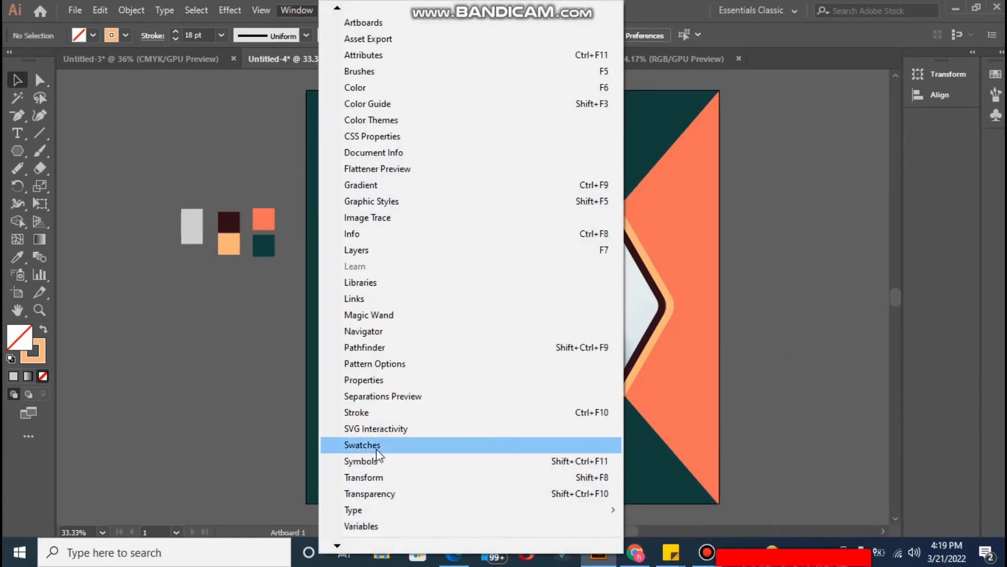
left_click(378, 411)
left_click(466, 223)
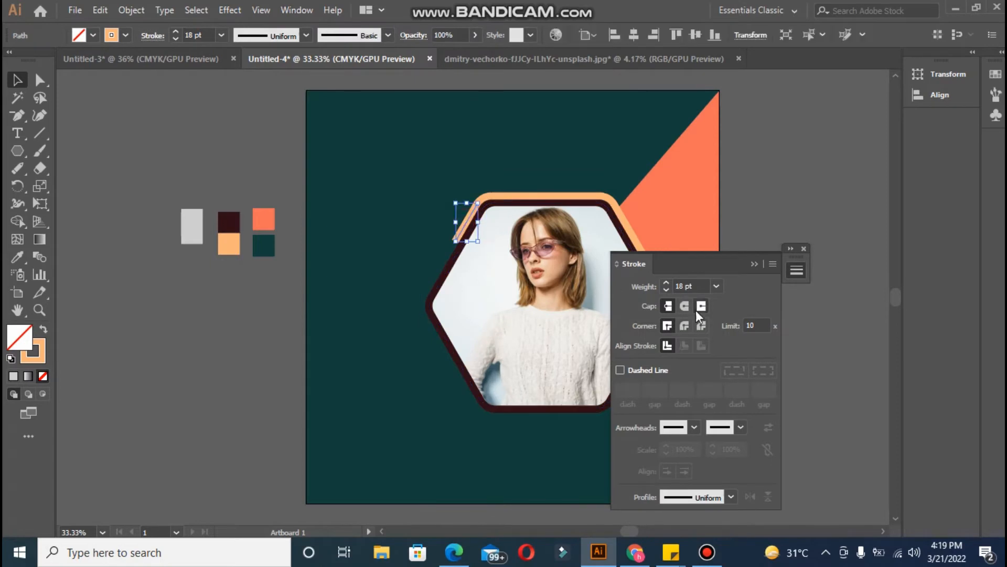
left_click(684, 306)
left_click_drag(726, 260, 870, 251)
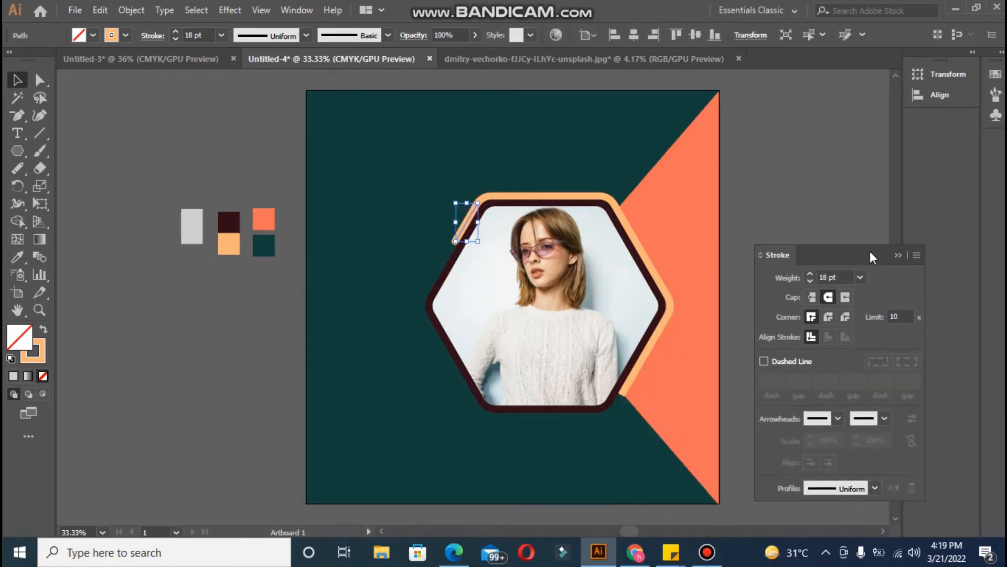
left_click(627, 377)
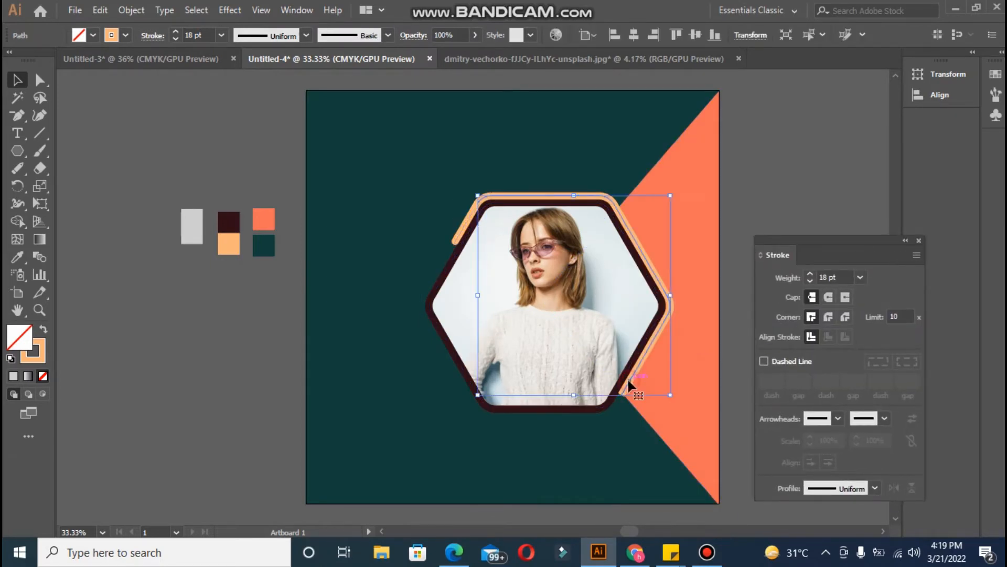
left_click(829, 297)
left_click(795, 206)
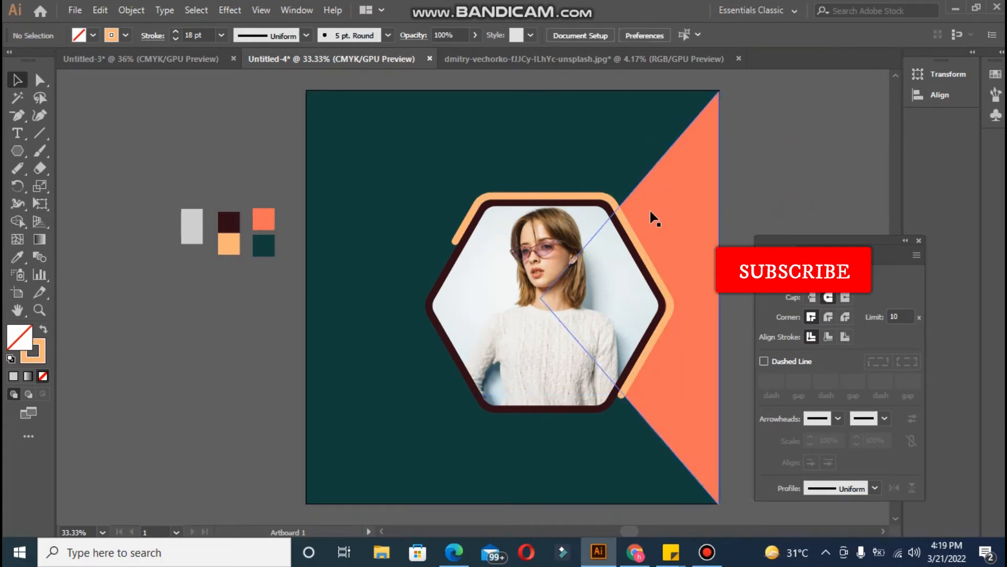
Add the text "NEW ARRIVAL" below the colour swatches and scale it up to about 50.83 pt.
left_click(19, 133)
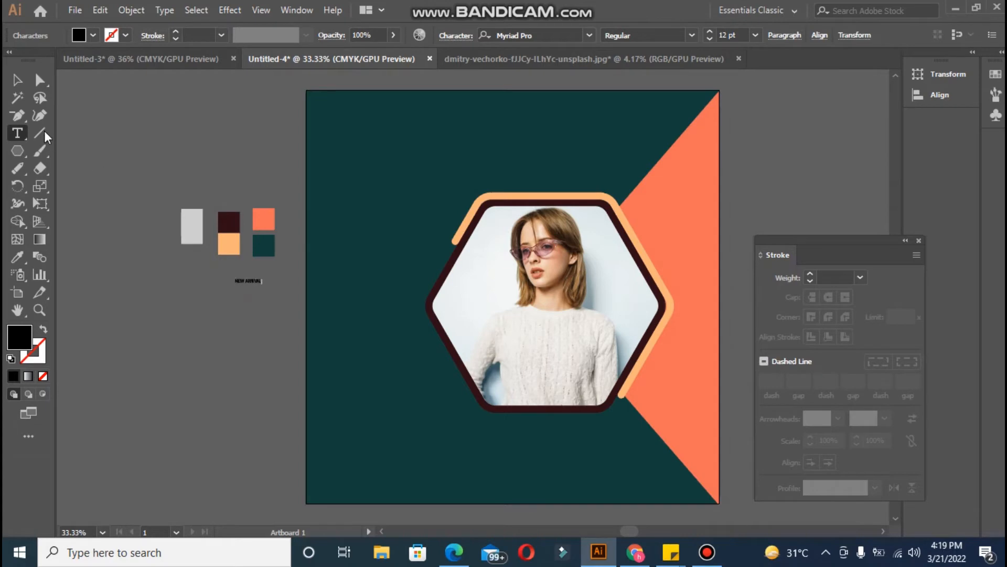
left_click(11, 84)
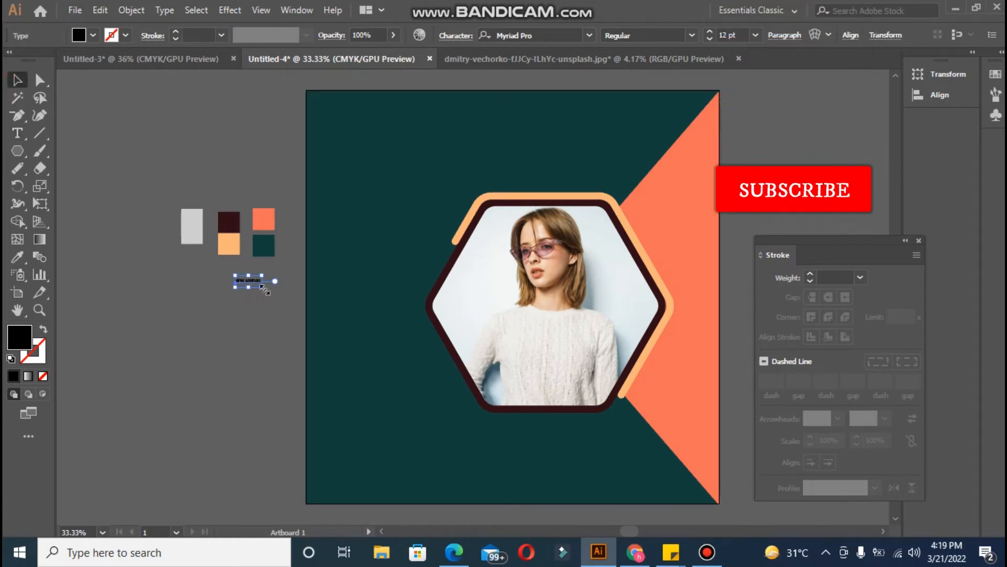
left_click_drag(262, 288, 348, 333)
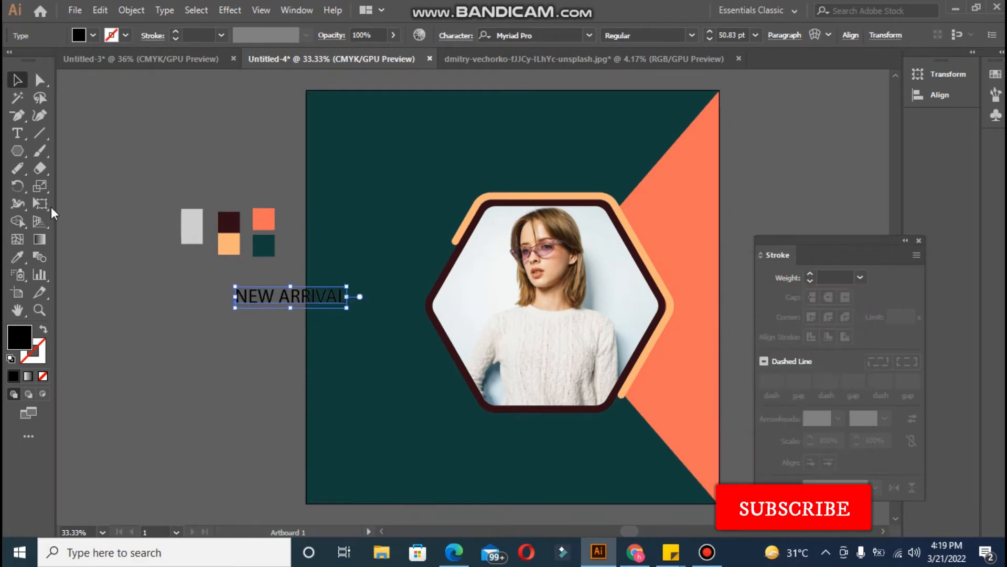
Colour the "NEW ARRIVAL" text with the light grey swatch and move it onto the green background left of the hexagon.
left_click(18, 260)
left_click(192, 227)
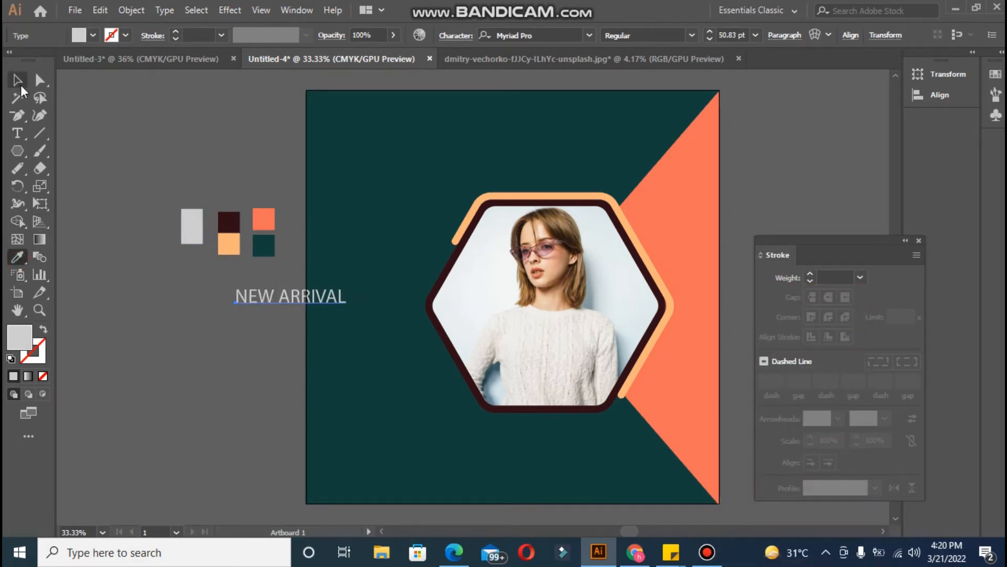
left_click(19, 81)
left_click_drag(266, 296, 348, 271)
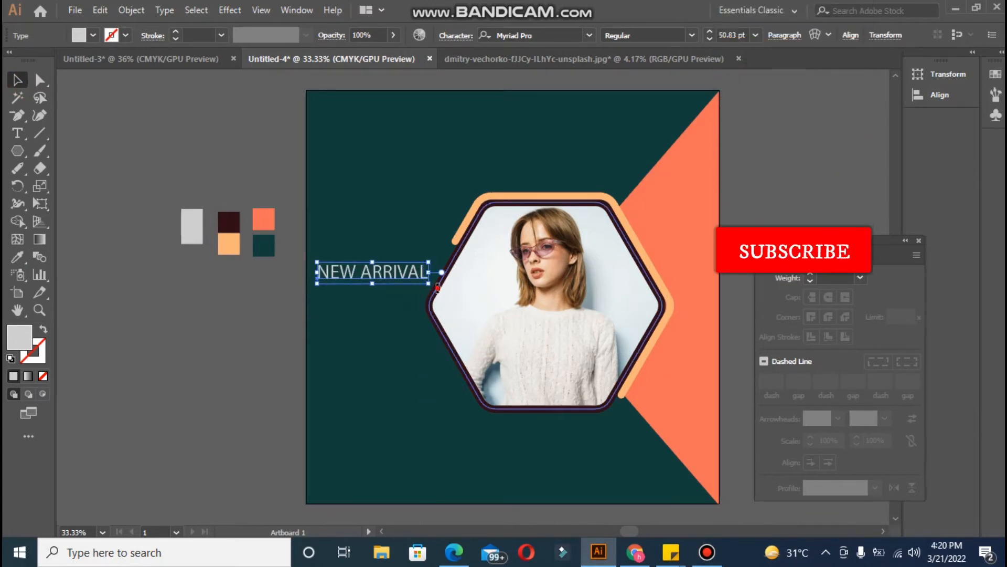
Erase the maroon hexagon outline around its left corner, leaving an opening beside the "NEW ARRIVAL" text.
left_click(195, 221)
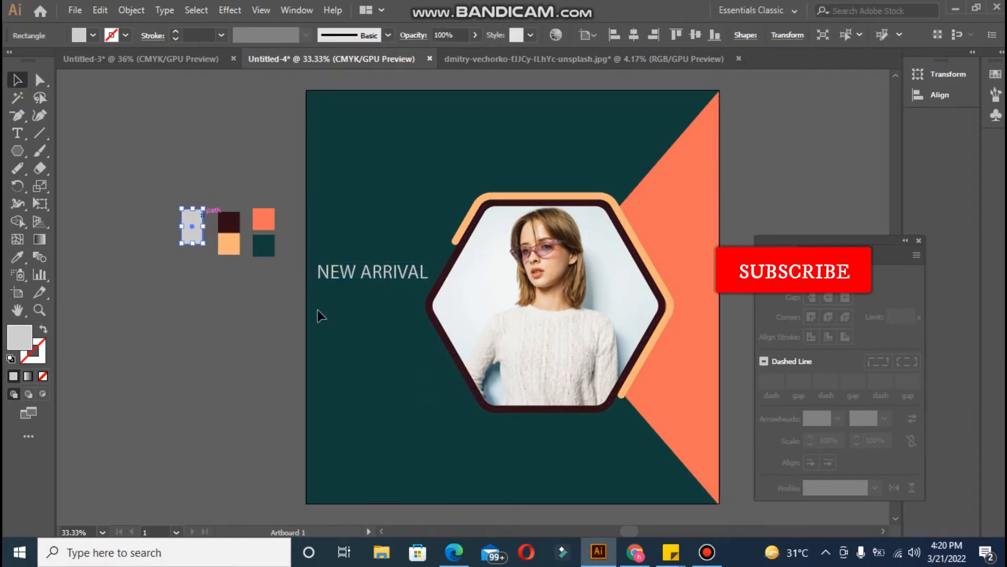
left_click(442, 284)
left_click(18, 168)
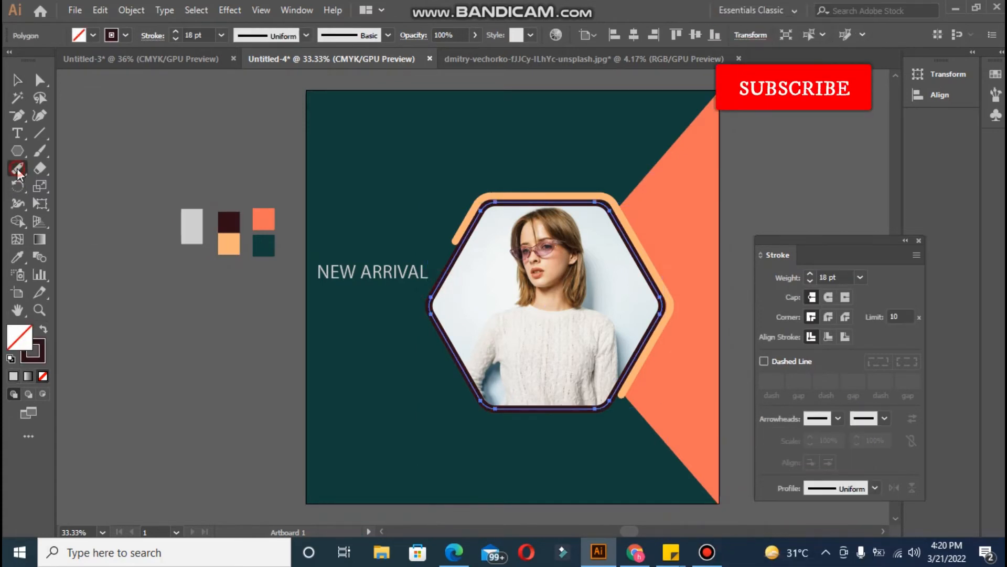
left_click(442, 277)
left_click(436, 323)
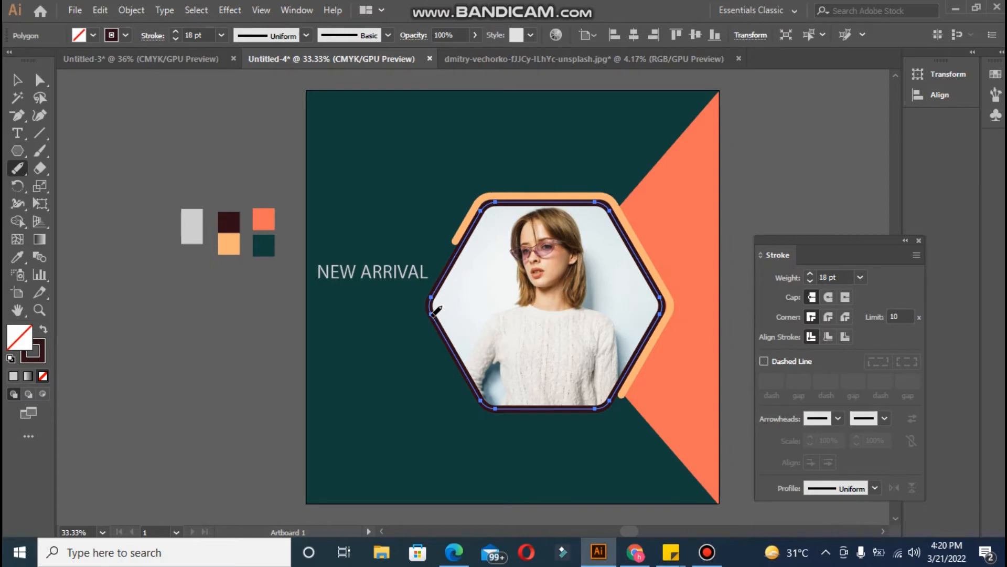
left_click_drag(435, 317, 437, 288)
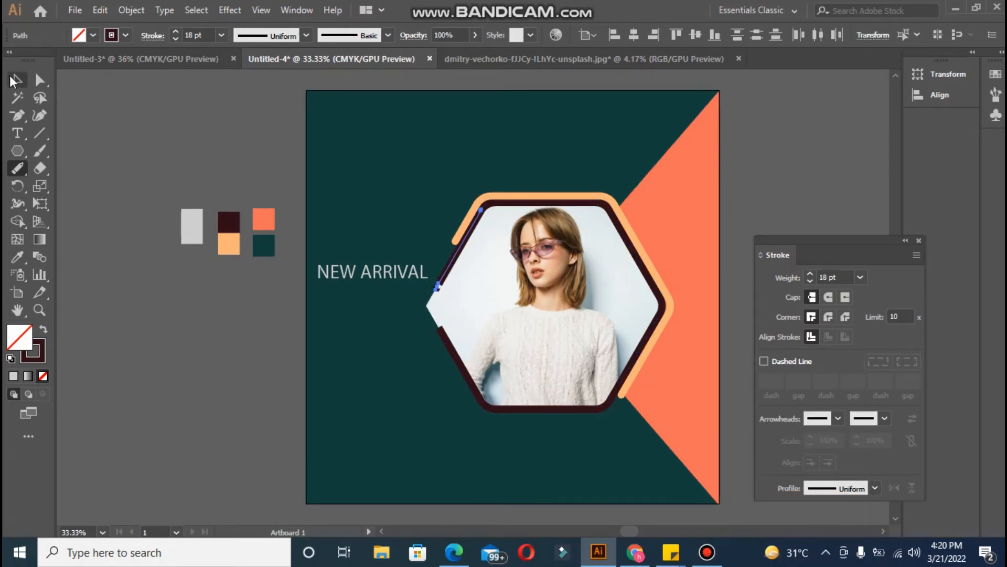
Delete the small leftover maroon fragment at the outline's opening and move the "NEW ARRIVAL" text beside the gap.
left_click(15, 80)
left_click_drag(375, 275, 386, 295)
left_click(218, 293)
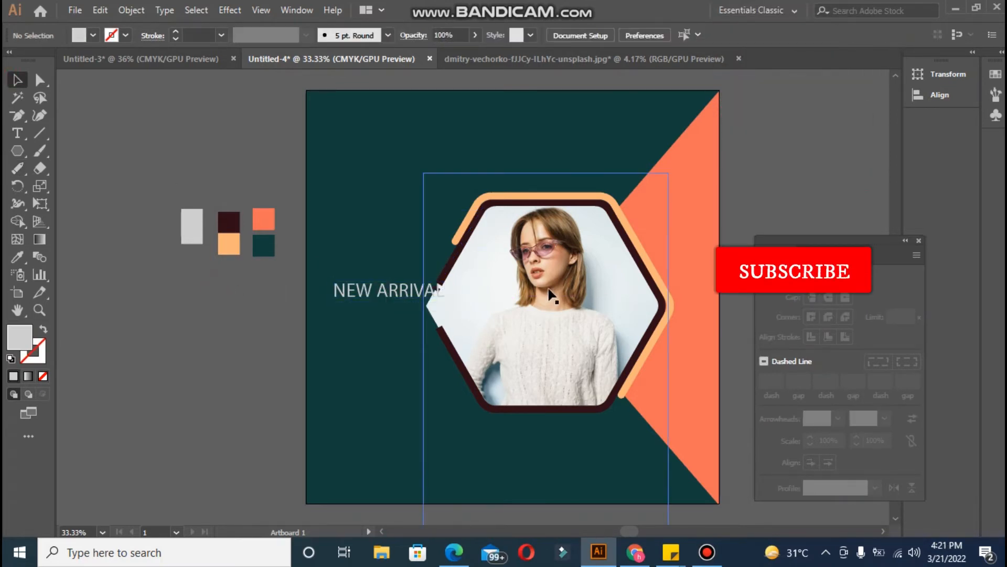
left_click_drag(393, 300, 352, 302)
left_click(434, 291)
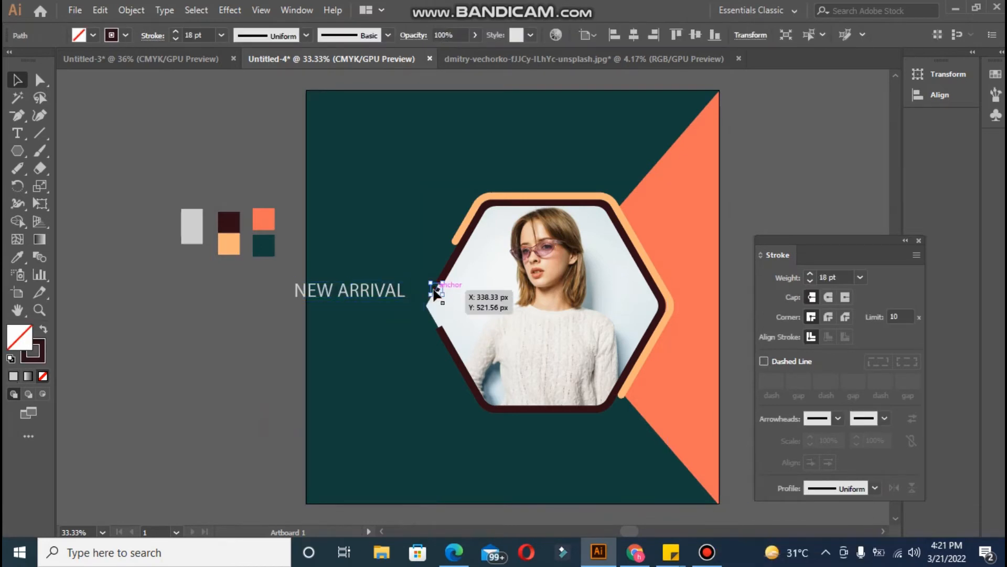
left_click(434, 292)
mouse_move(369, 294)
left_mouse_down()
mouse_move(406, 294)
mouse_move(353, 293)
left_mouse_up()
left_click(209, 288)
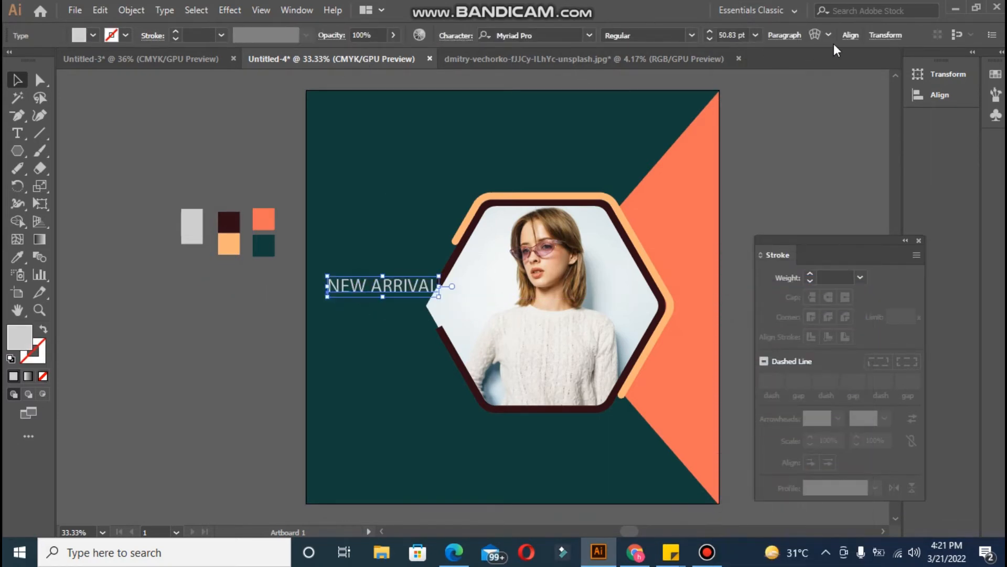
Align the "NEW ARRIVAL" text to the artboard's left edge and vertical centre, and shift it right to the hexagon's opening.
left_click(851, 36)
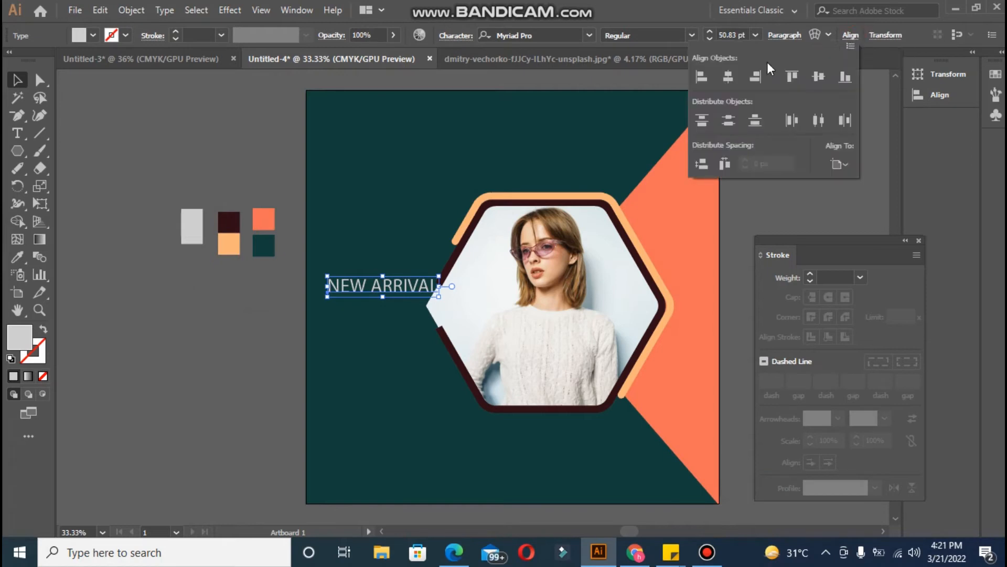
left_click(703, 77)
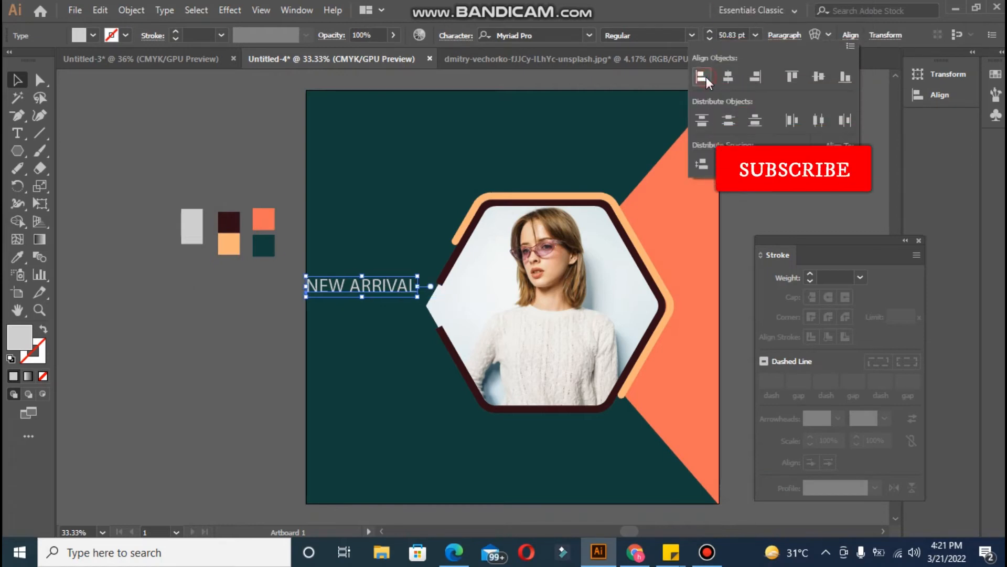
left_click(817, 81)
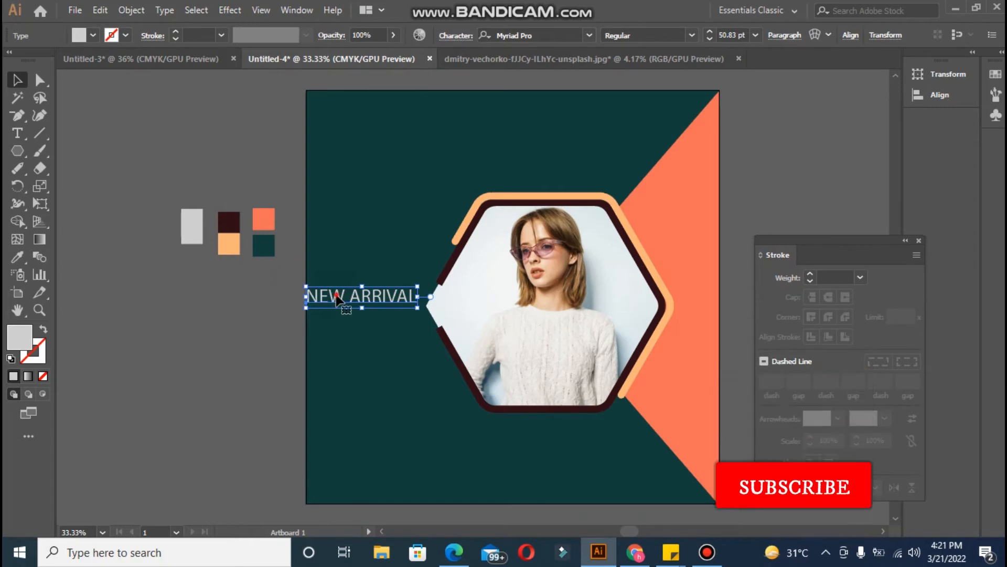
left_click_drag(348, 299, 389, 297)
left_click(223, 335)
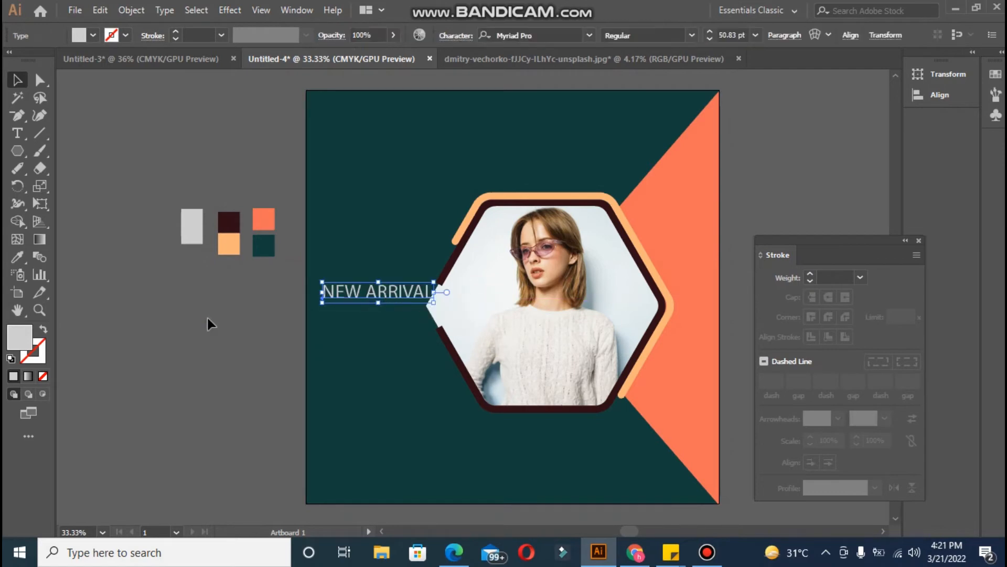
left_click(207, 319)
Add the two-line text "FASHION SALE" below the colour swatches and scale it up to about 98.29 pt.
key("t")
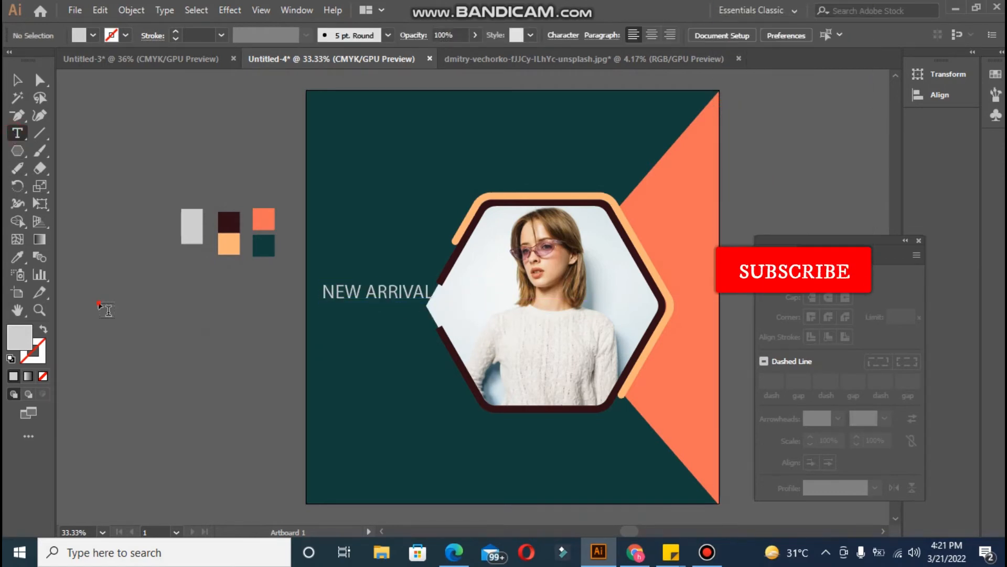
left_click(100, 301)
key("BackSpace")
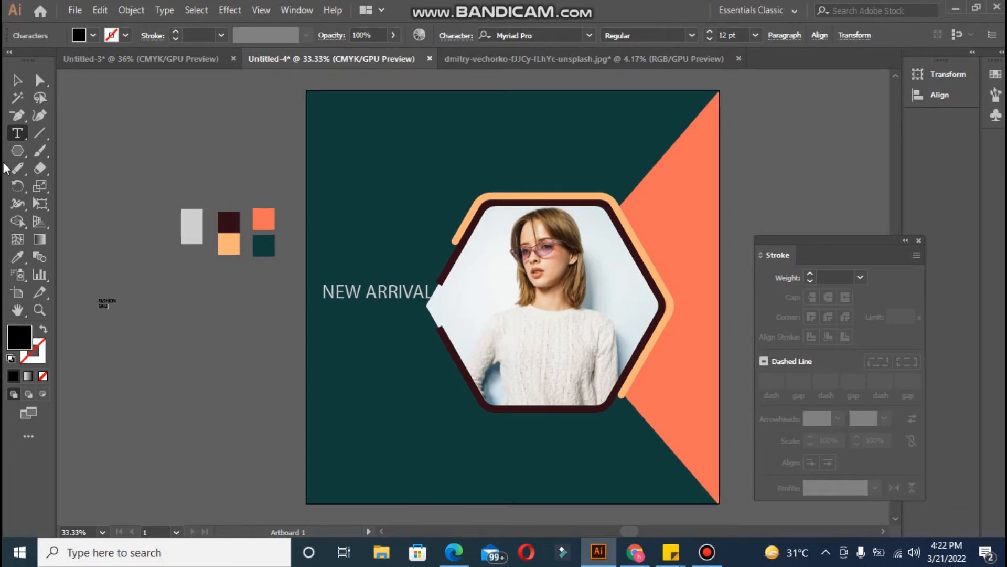
left_click(20, 82)
left_click_drag(117, 312, 239, 390)
Set the "FASHION SALE" text in Acumin Variable Concept, Bold Italic.
left_click(457, 35)
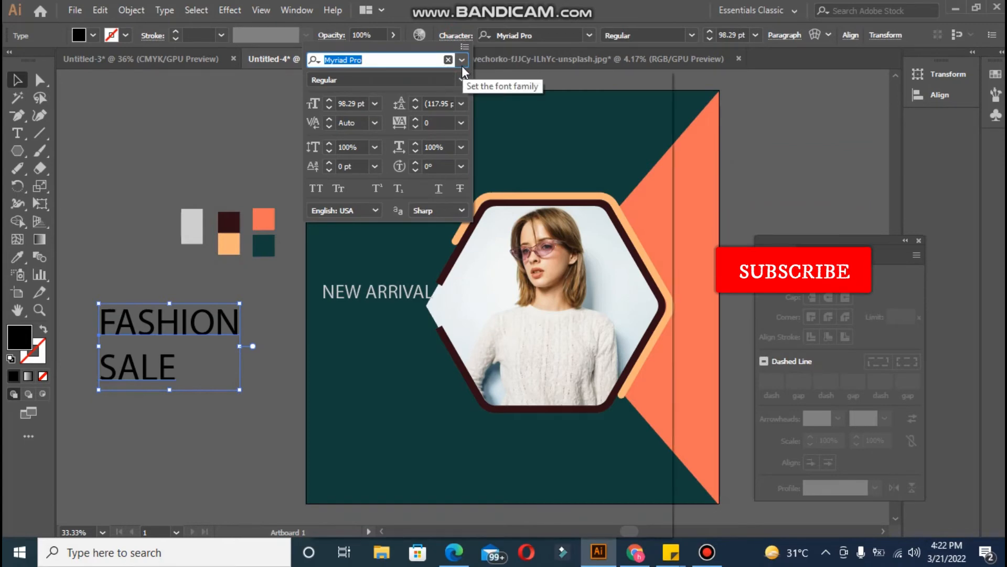
left_click(462, 59)
left_click(447, 153)
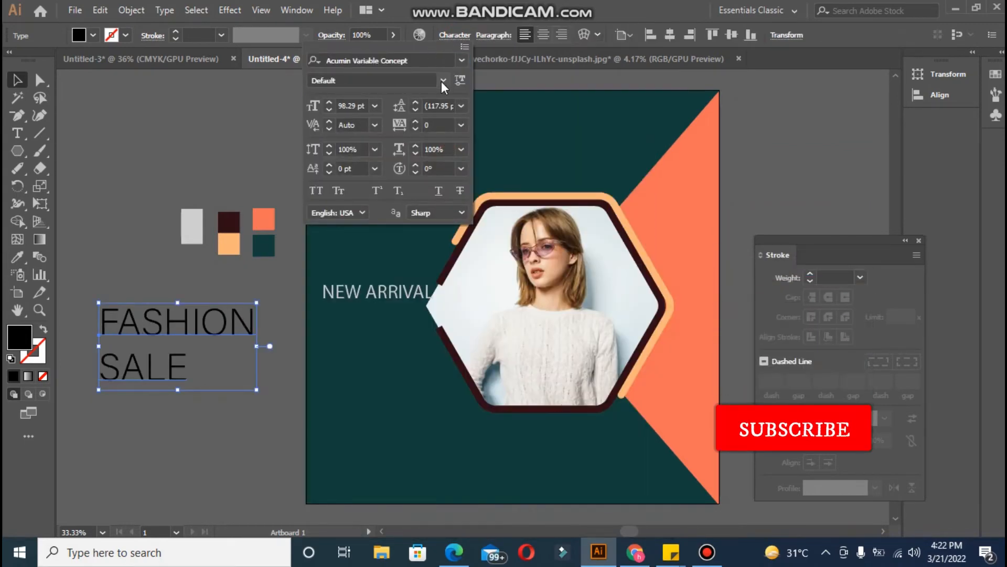
left_click(443, 80)
left_click_drag(458, 158, 462, 317)
scroll(463, 318, "down", 8)
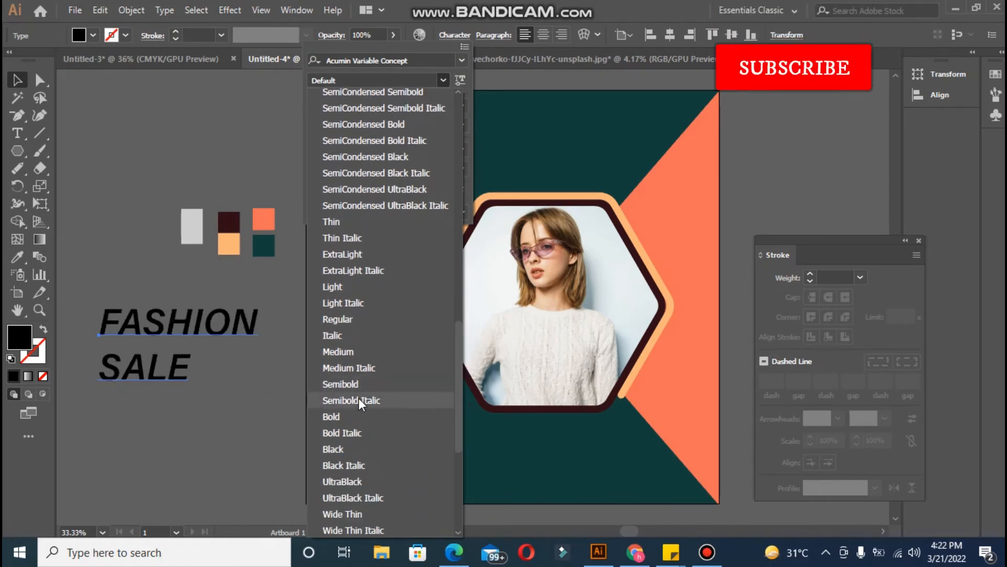
left_click(352, 432)
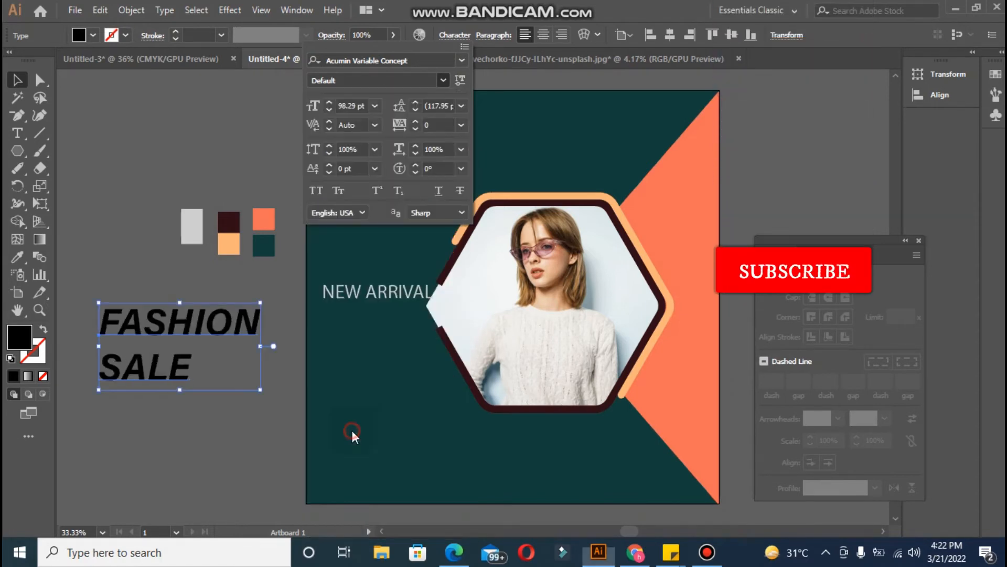
Reduce the leading of the "FASHION SALE" text to 77 pt.
left_click(416, 110)
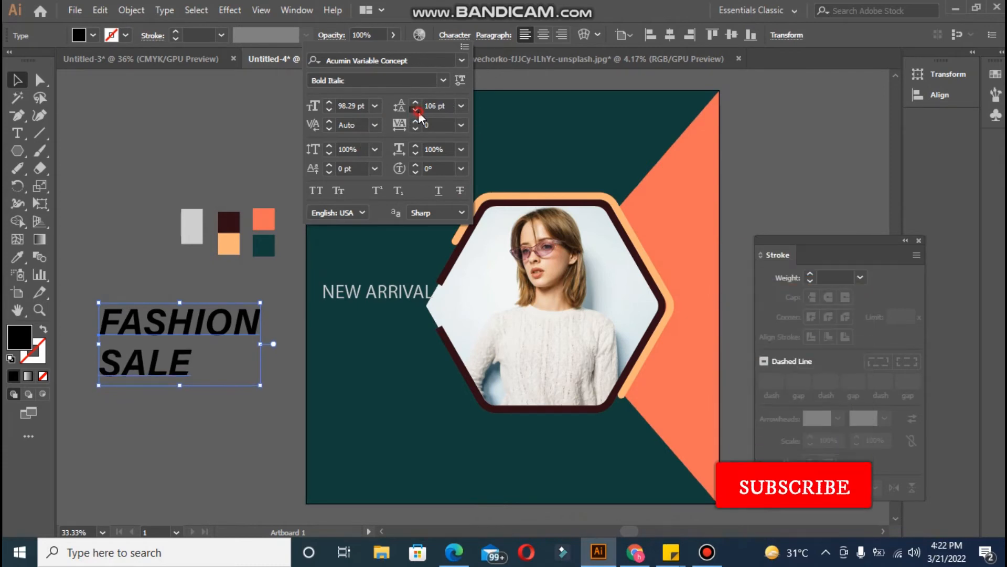
left_click(417, 110)
left_click(416, 111)
left_click(416, 111)
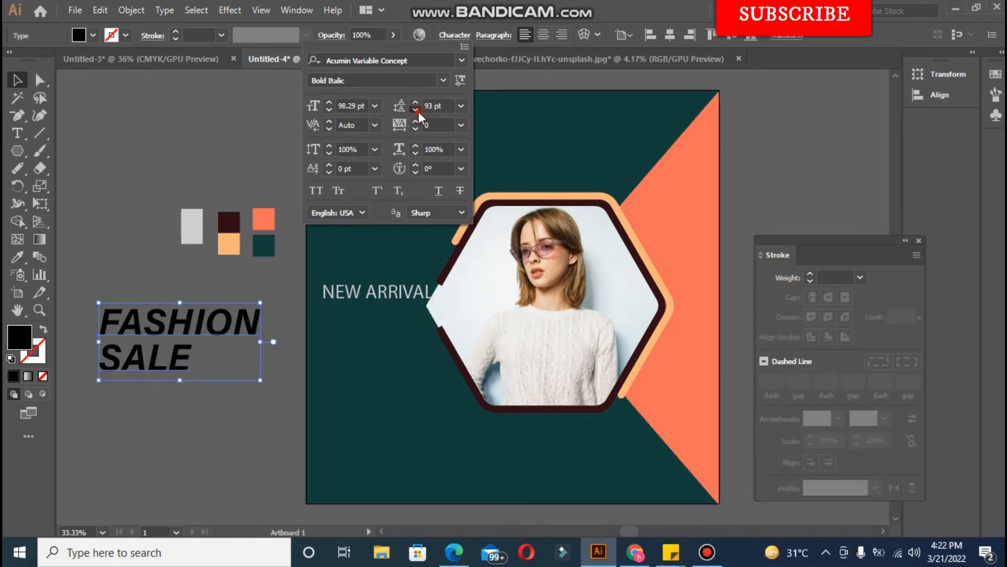
left_click(417, 111)
left_click(417, 111)
left_click(416, 111)
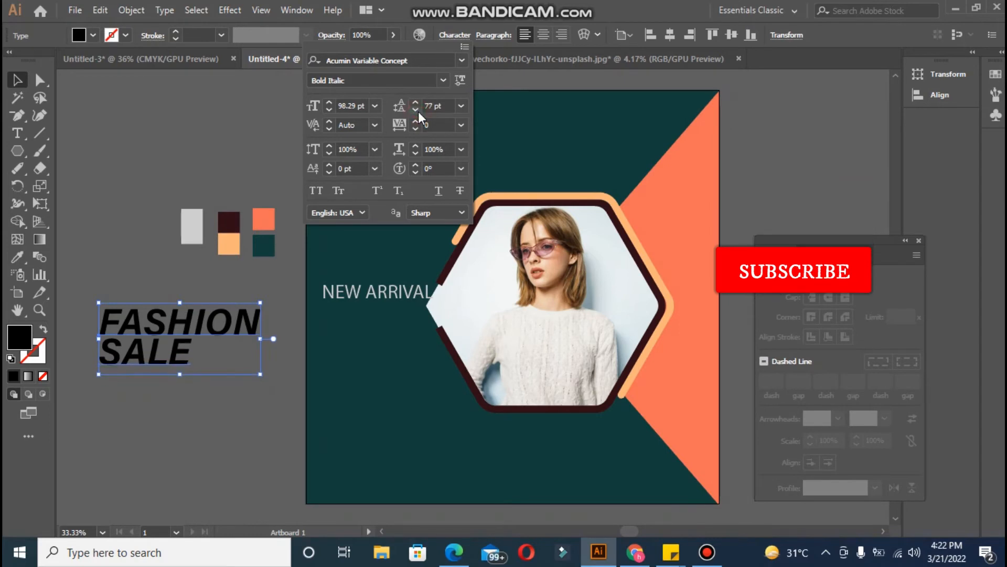
Move "FASHION SALE" directly under "NEW ARRIVAL" and colour it with the light orange swatch.
left_click(159, 326)
left_click_drag(173, 312, 392, 307)
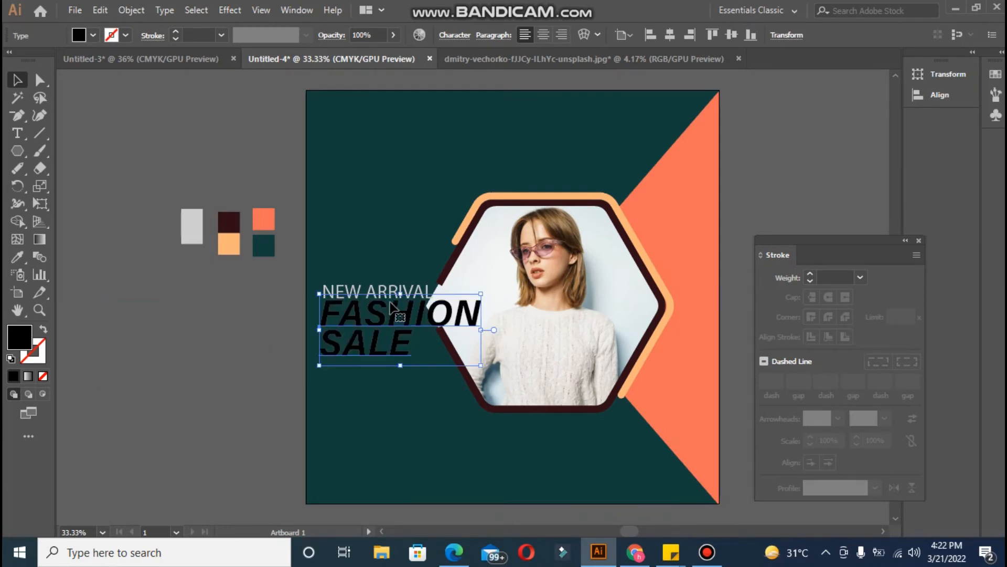
left_click(20, 255)
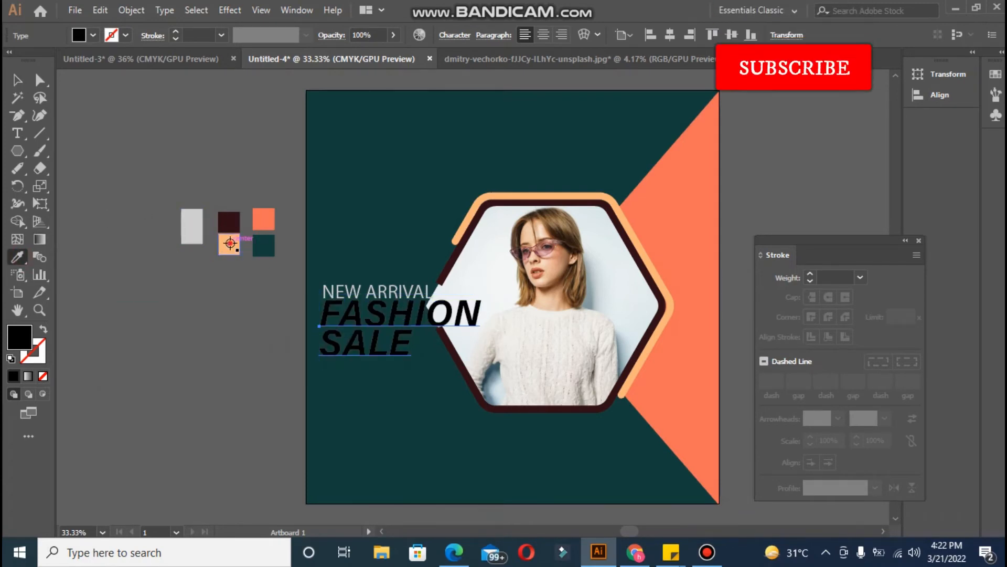
left_click(229, 243)
left_click(17, 81)
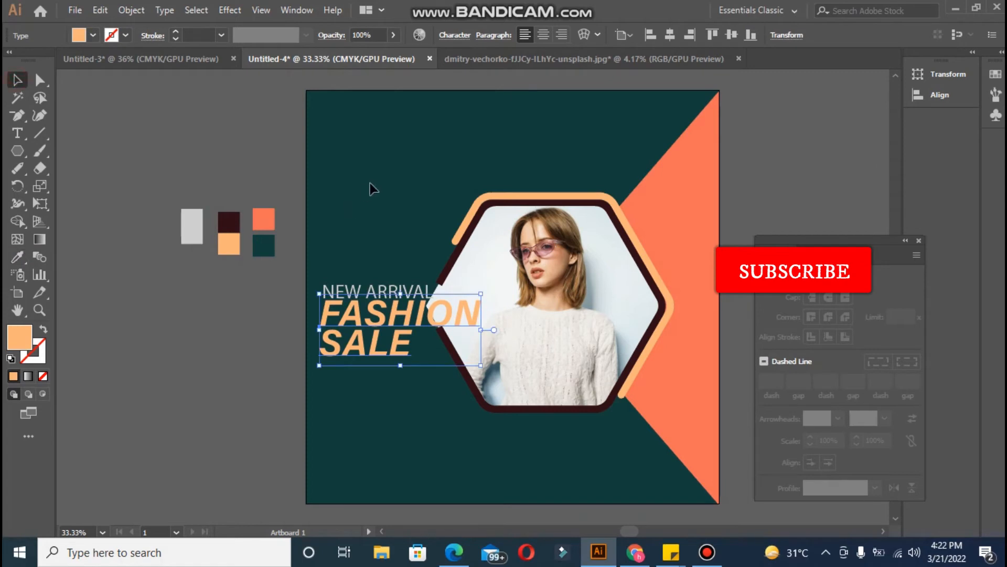
Nudge the hexagonal photo together with its outlines right and slightly down, to X 662.509 px and Y 564.763 px.
left_click(400, 184)
left_click(534, 237)
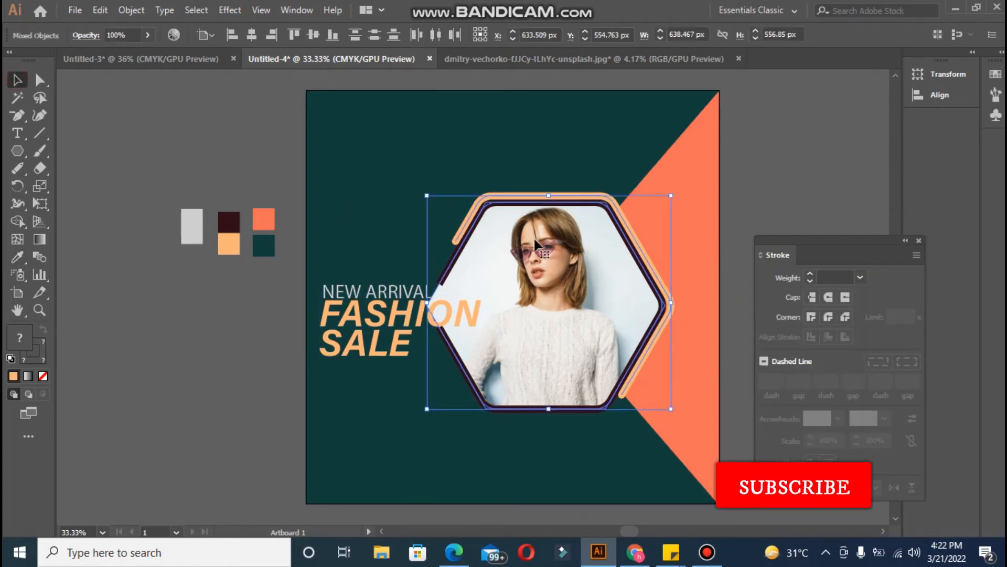
key("Right")
key("Right")
key("Right")
key("Right")
key("Right")
key("Right")
key("Right")
key("Right")
key("Right")
key("Right")
key("Right")
key("Right")
key("Right")
key("Right")
key("Right")
key("Right")
key("Right")
key("Right")
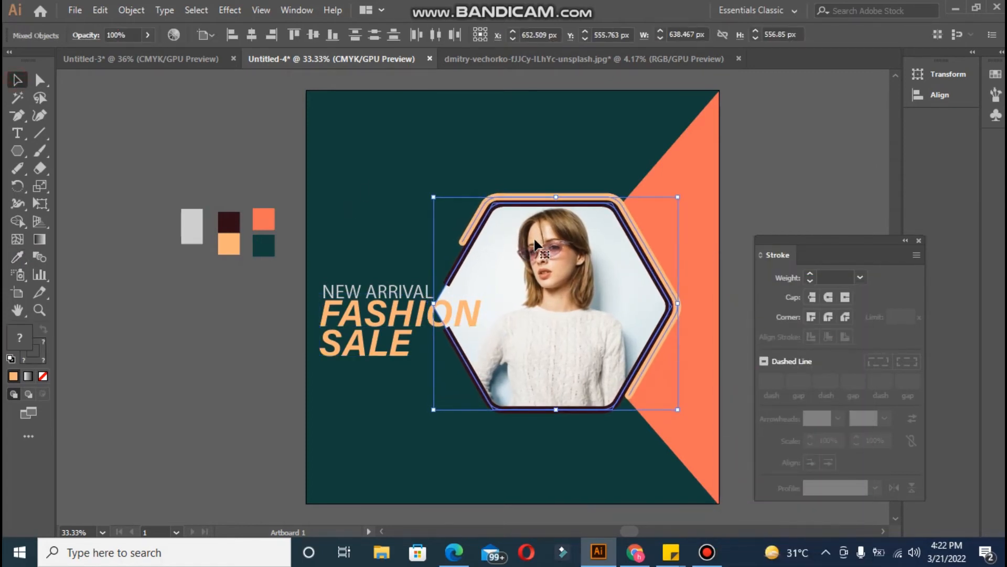
key("Down")
key("Down")
key("Down")
key("Down")
key("Down")
key("Down")
key("Down")
key("Down")
key("Down")
key("Down")
key("Down")
key("Down")
key("Down")
key("Right")
key("Right")
key("Right")
key("Right")
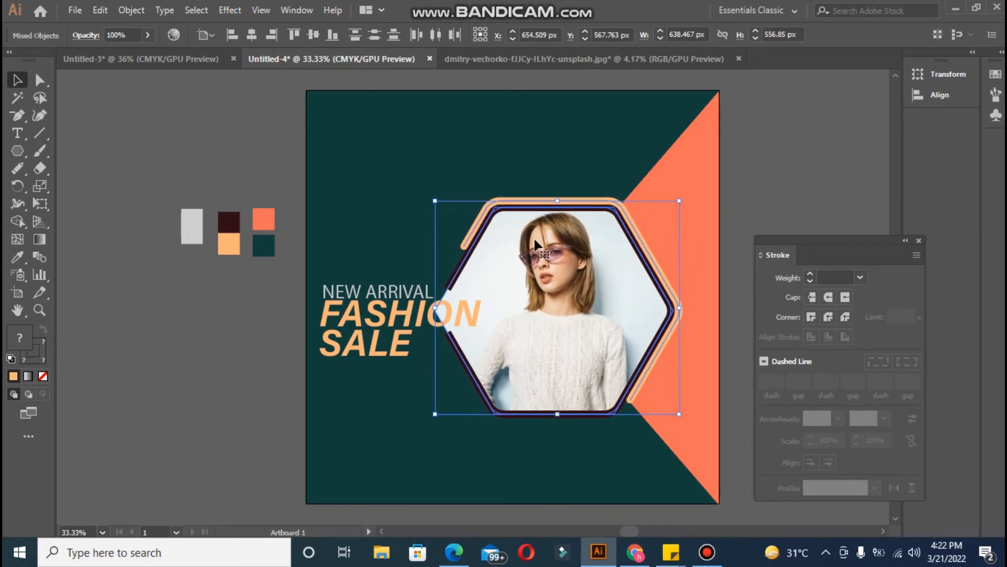
key("Right")
key("Right")
key("Right")
key("Right")
key("Right")
key("Up")
key("Up")
key("Up")
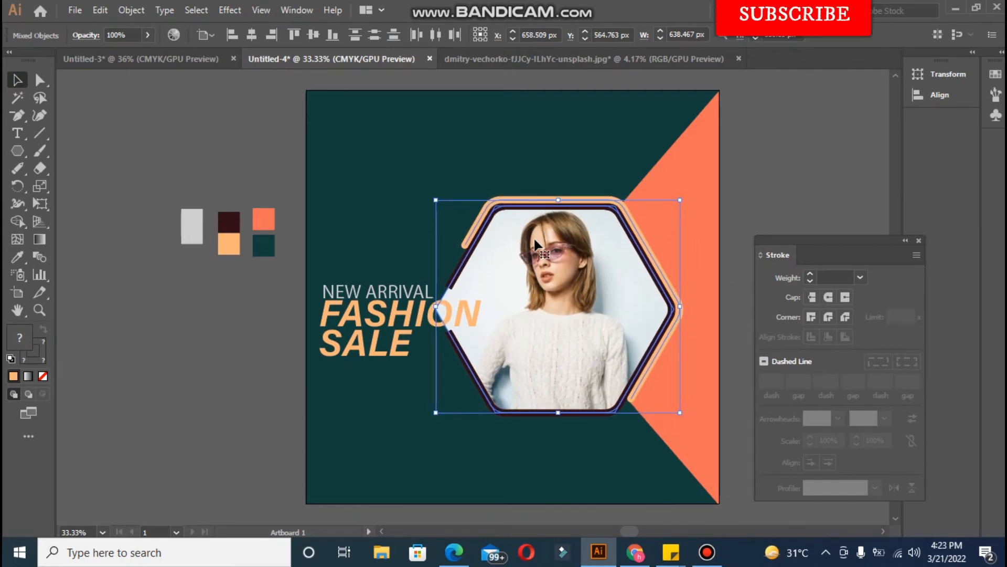
key("Right")
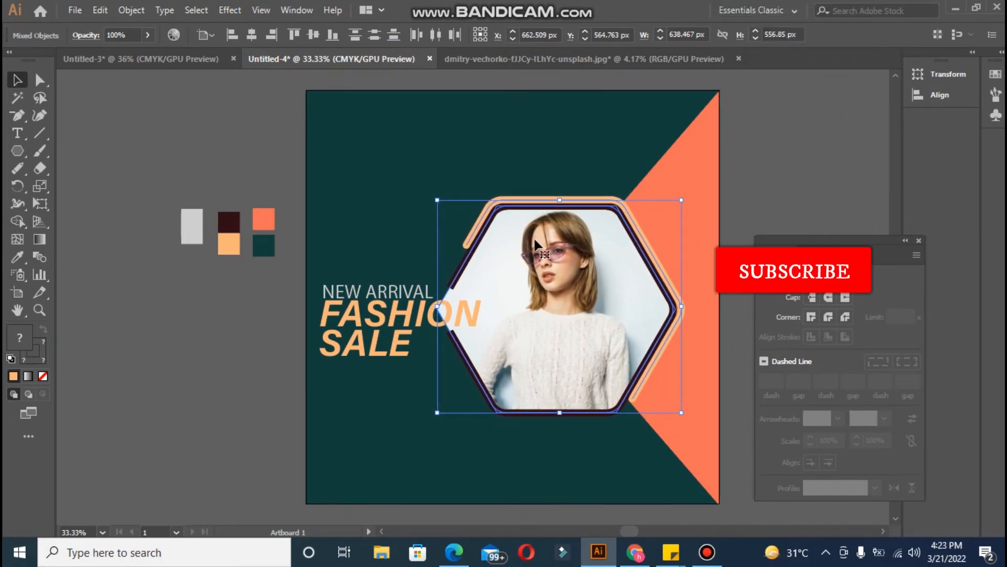
left_click(271, 323)
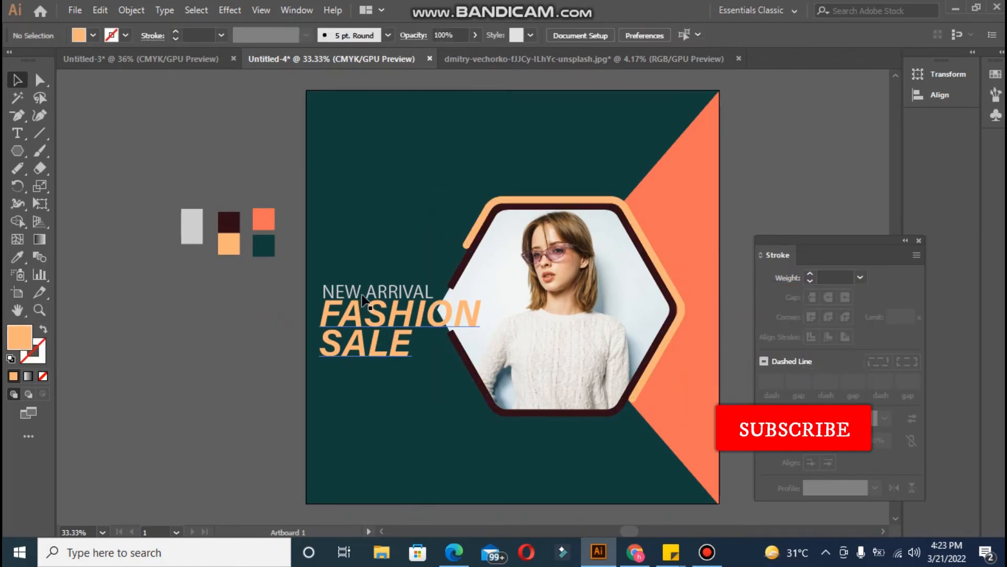
Shift the "NEW ARRIVAL" text slightly up and right, and nudge "FASHION SALE" slightly right.
left_click_drag(360, 295, 375, 313)
left_click(222, 354)
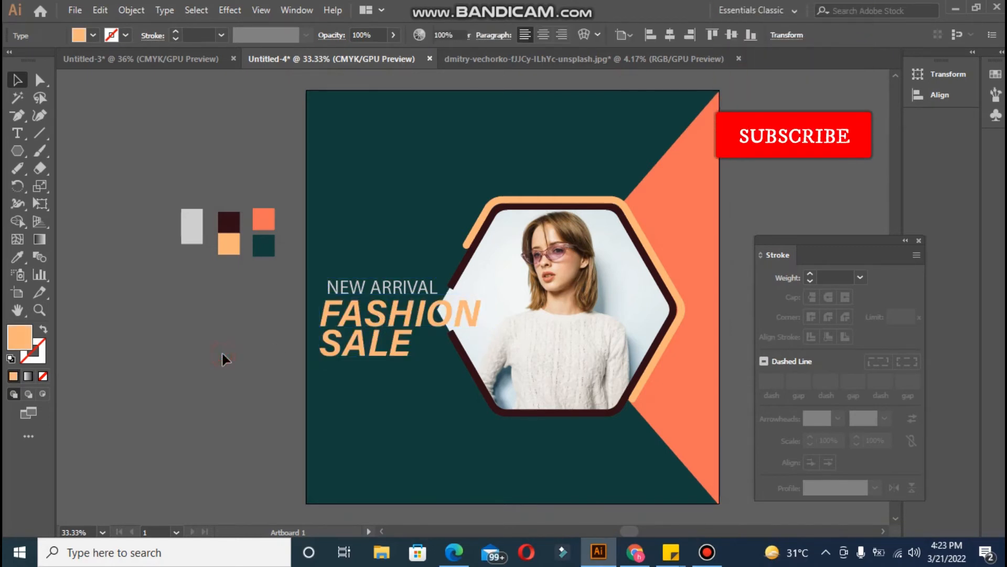
left_click(405, 327)
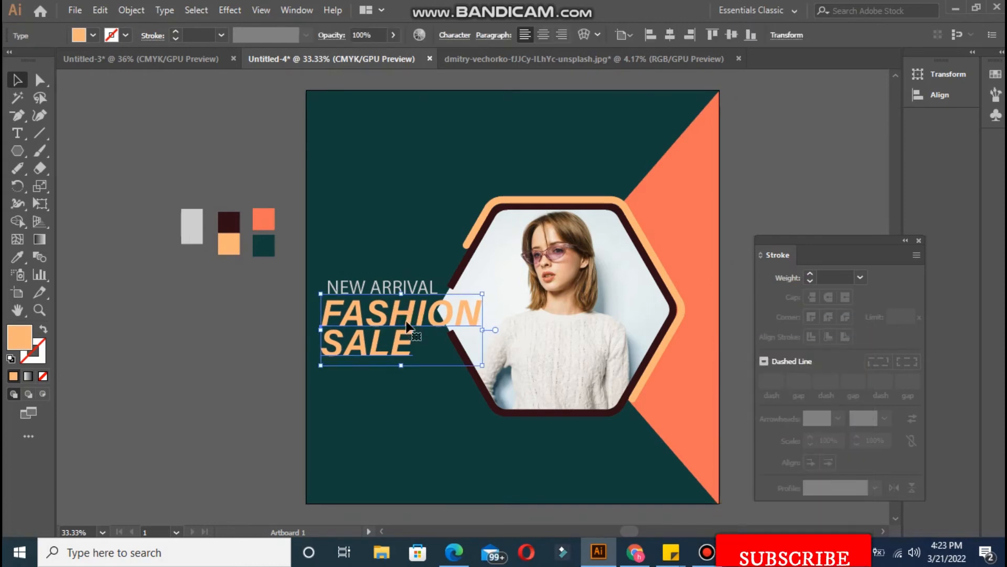
left_click(302, 351)
Colour the word "SALE" with the light grey swatch.
triple_click(347, 354)
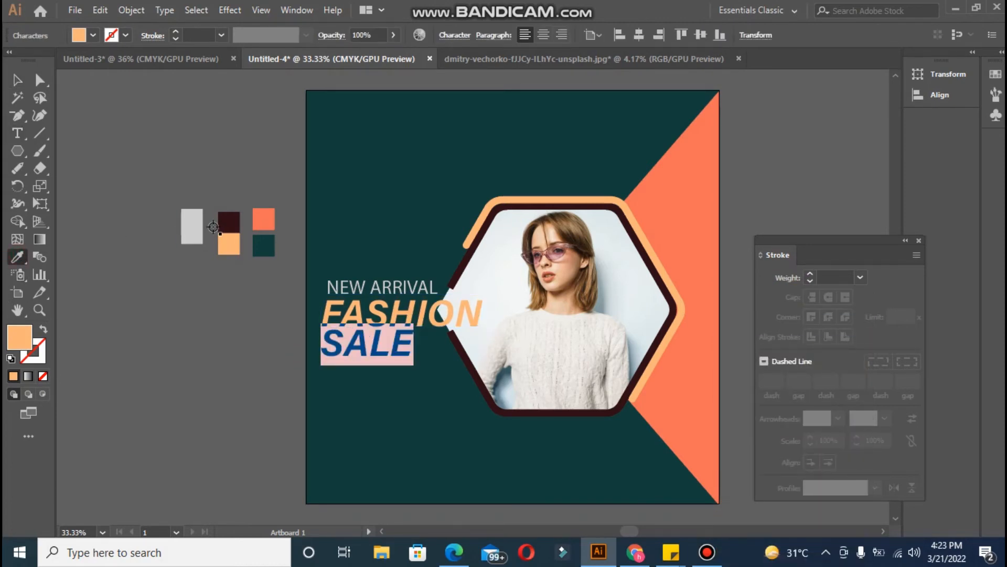
left_click(17, 80)
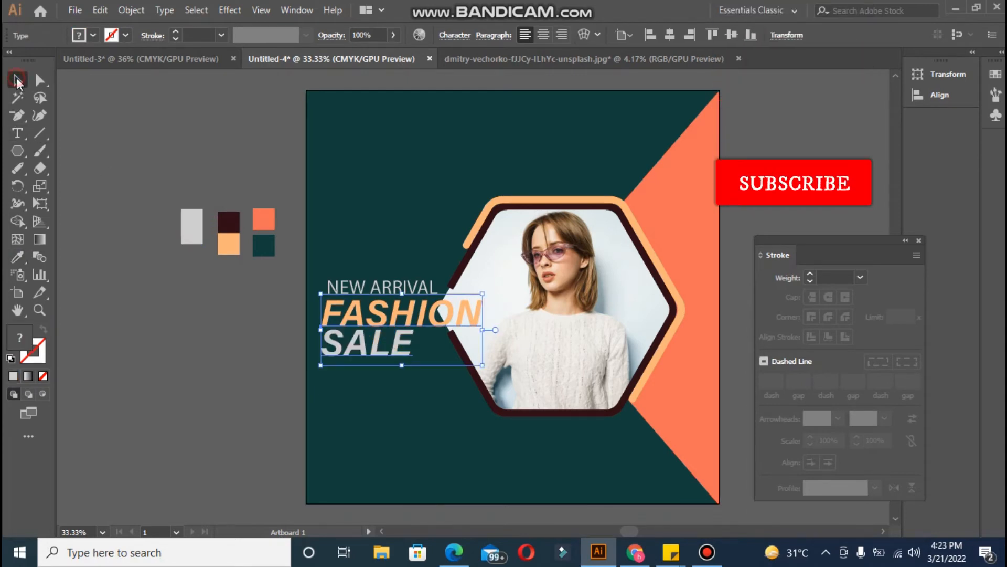
left_click(159, 193)
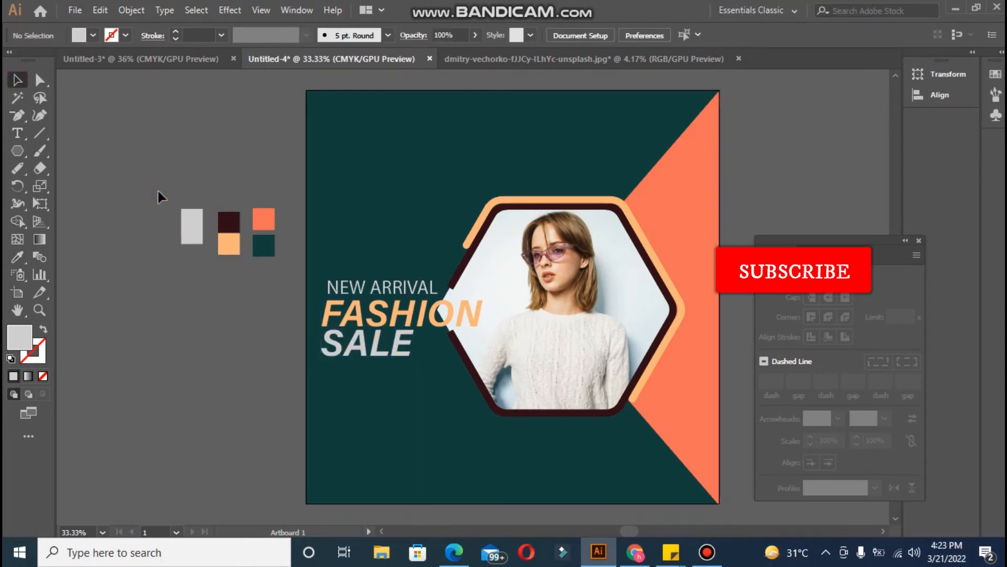
Recolour the word "FASHION" to a saturated golden yellow with a hue of 49°.
left_click(391, 317)
triple_click(390, 318)
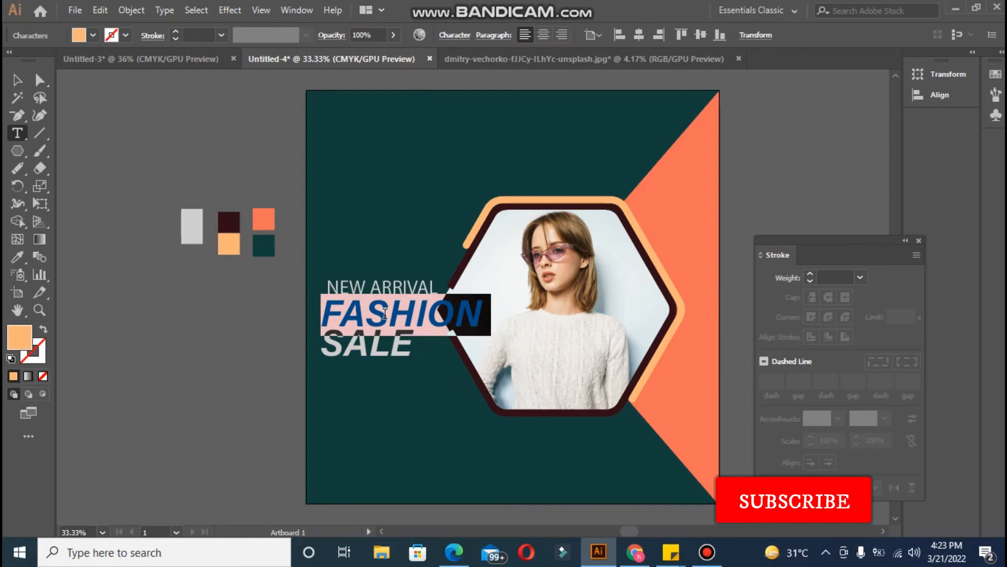
double_click(12, 344)
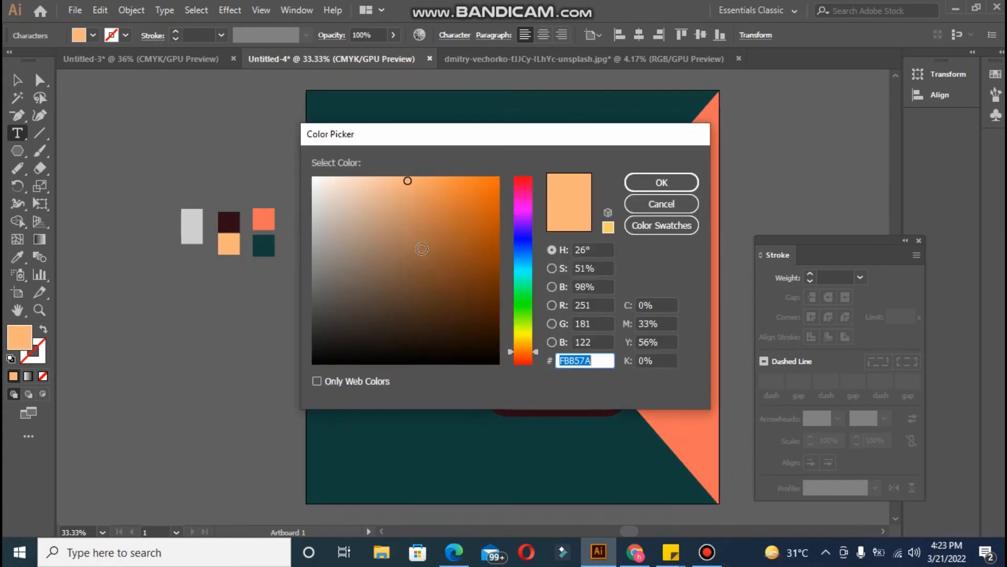
left_click(523, 332)
left_click(519, 339)
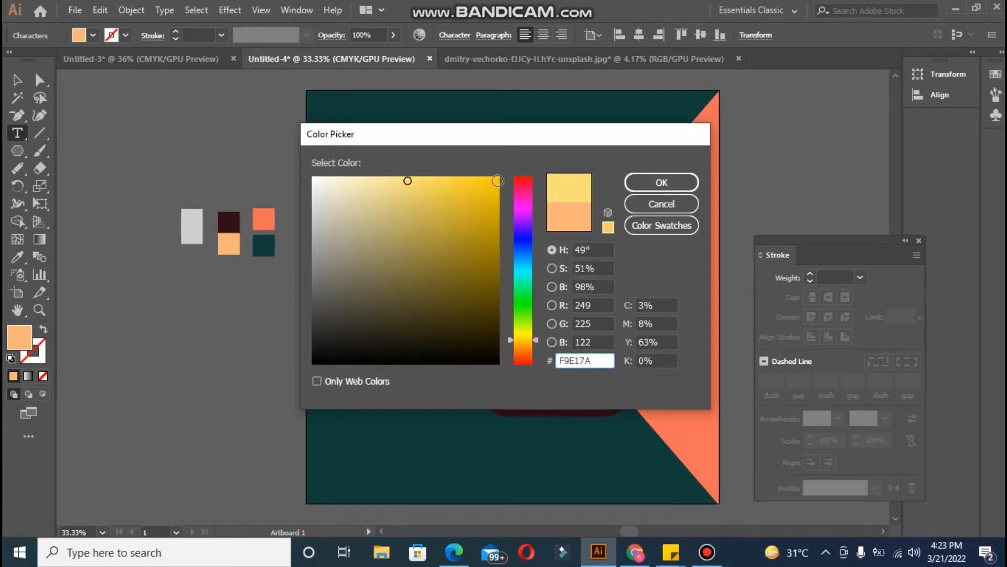
left_click(652, 182)
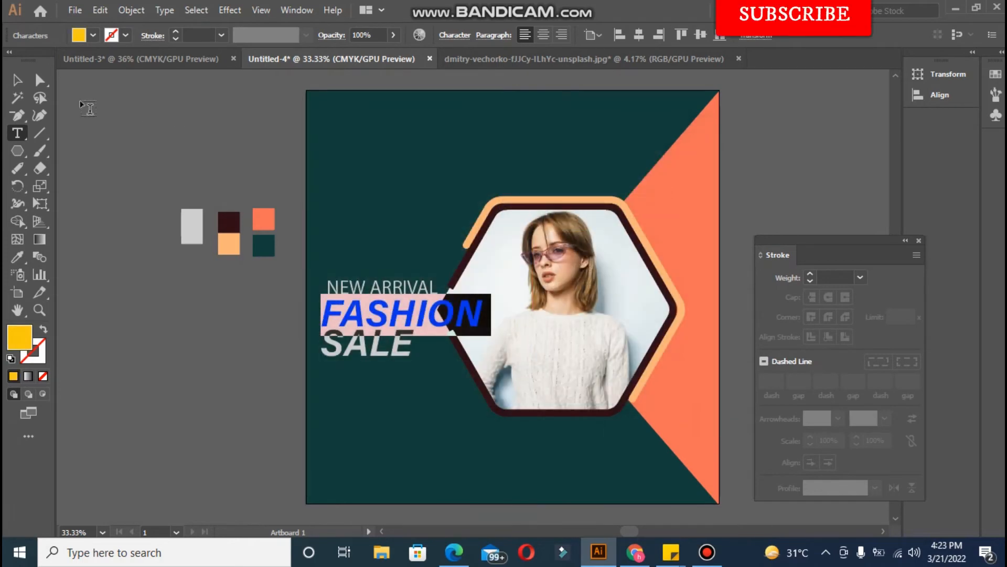
left_click(15, 81)
left_click(77, 117)
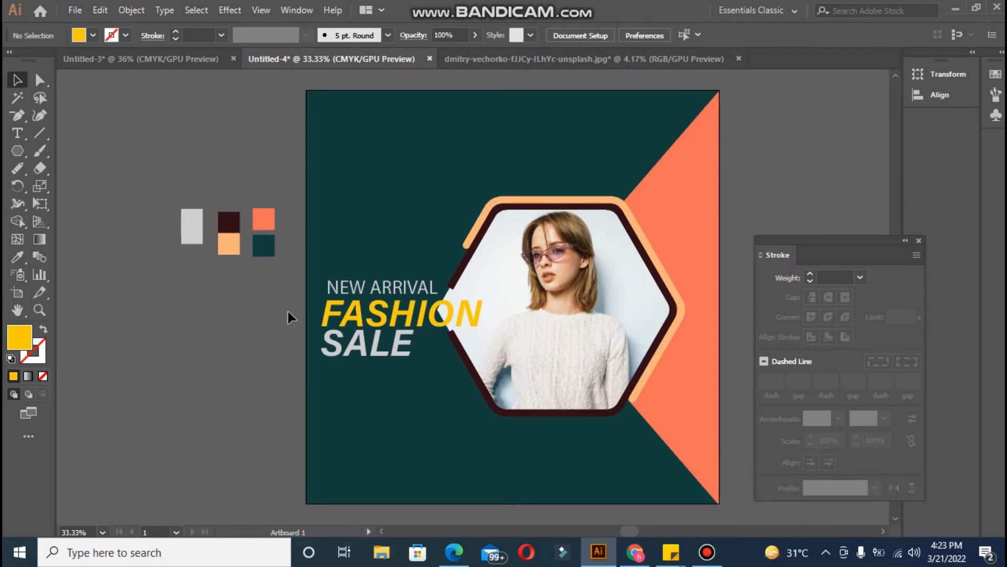
Add the text "50% OFF" in the lower-left area of the artboard and enlarge it to about 44.87 pt.
left_click(18, 134)
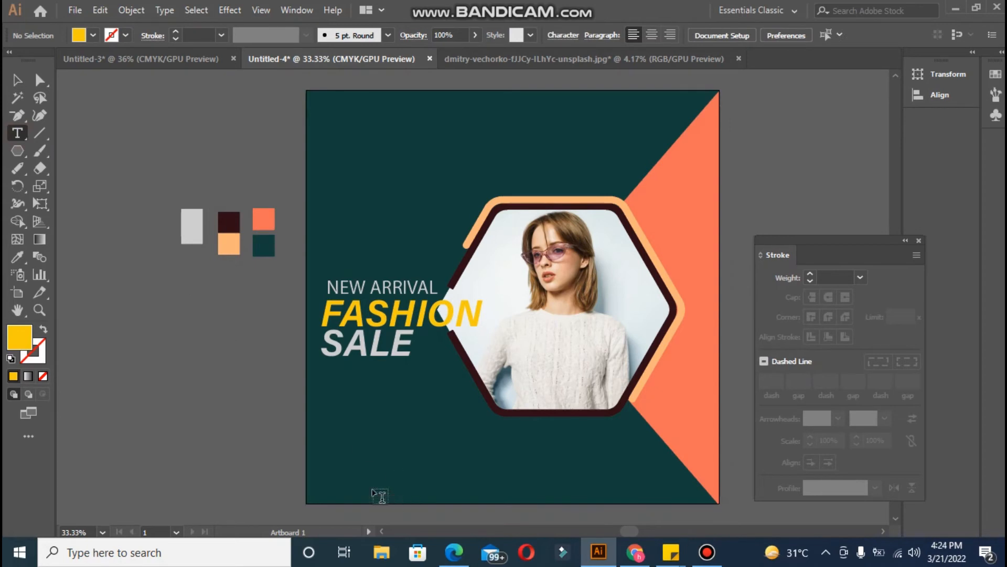
left_click(345, 461)
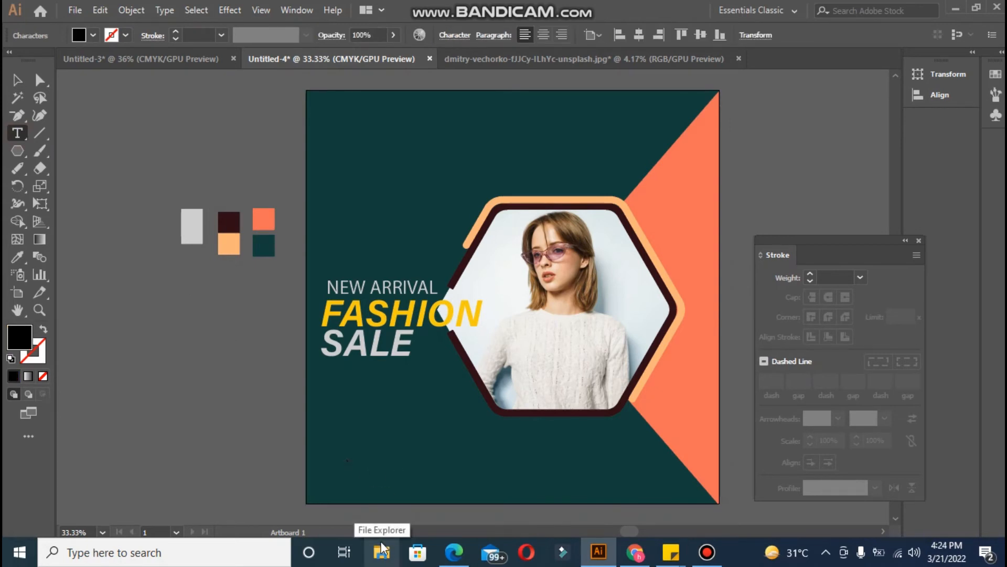
type("www")
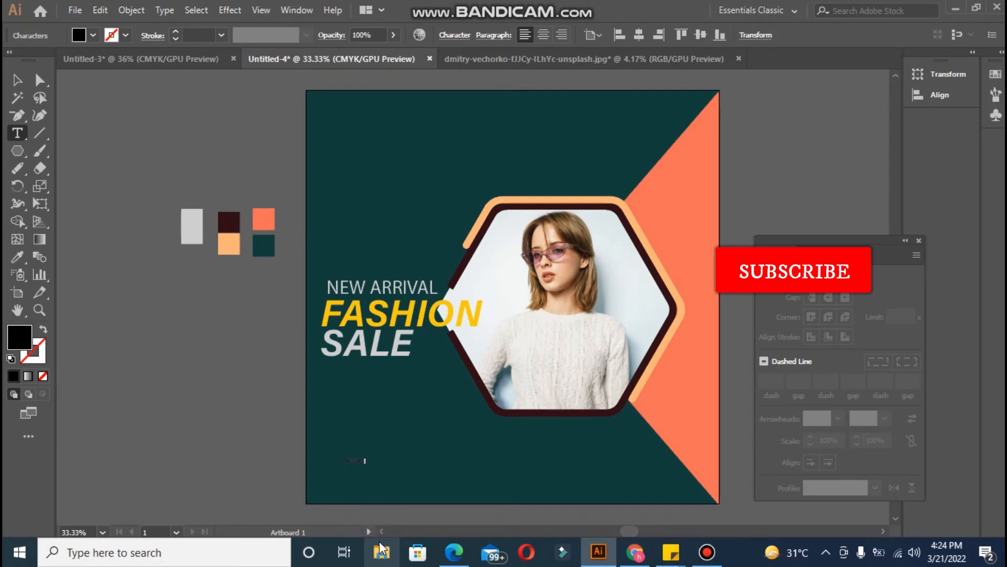
left_click(17, 80)
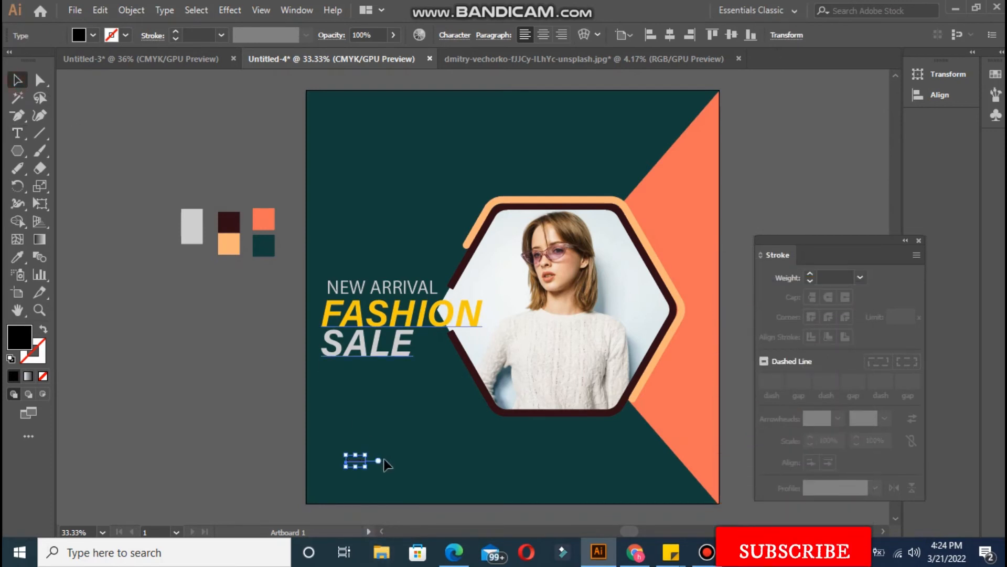
left_click_drag(364, 467, 439, 497)
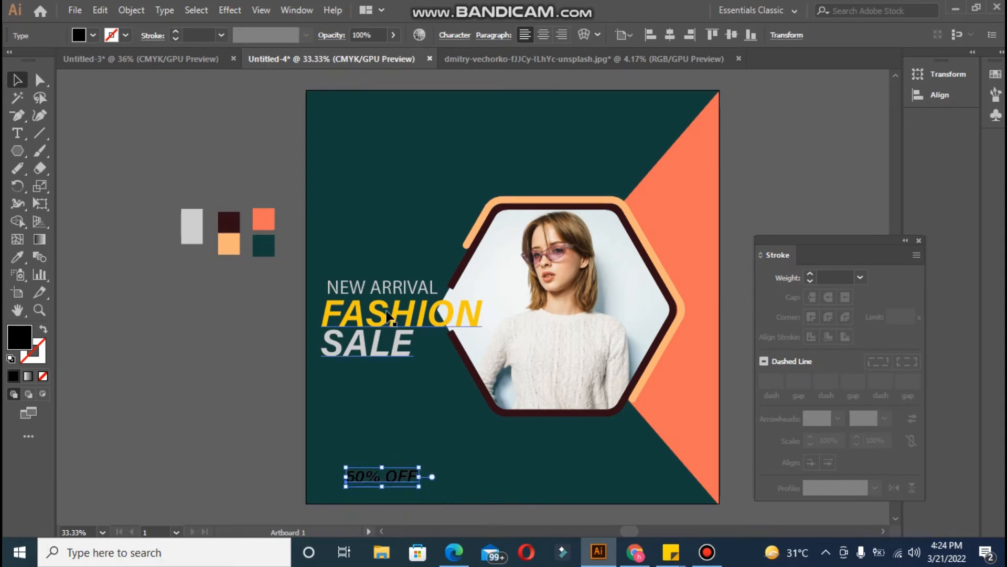
Set "50% OFF" to the Bold style, shift it left under "SALE" and enlarge it slightly.
left_click(450, 33)
left_click(443, 81)
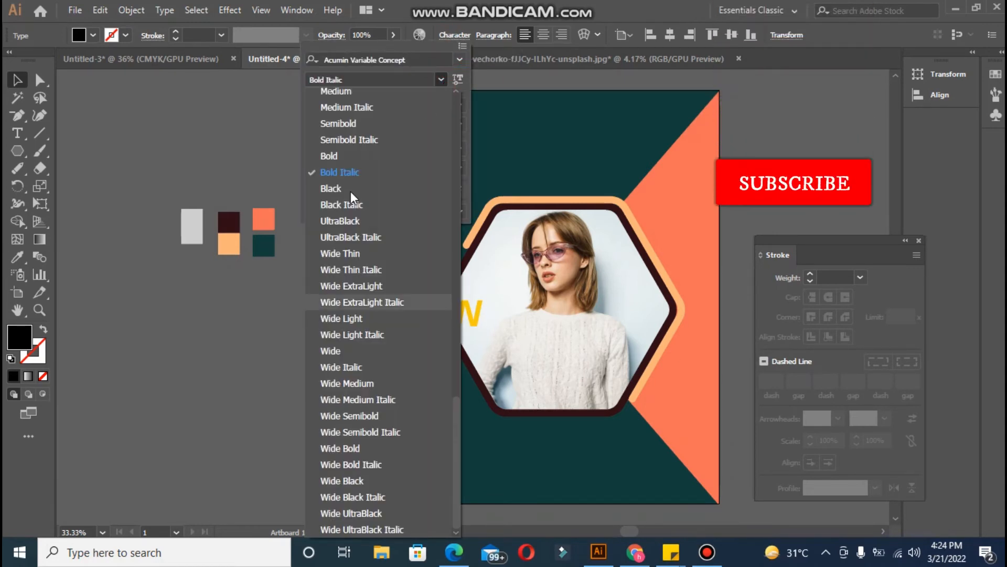
left_click(344, 158)
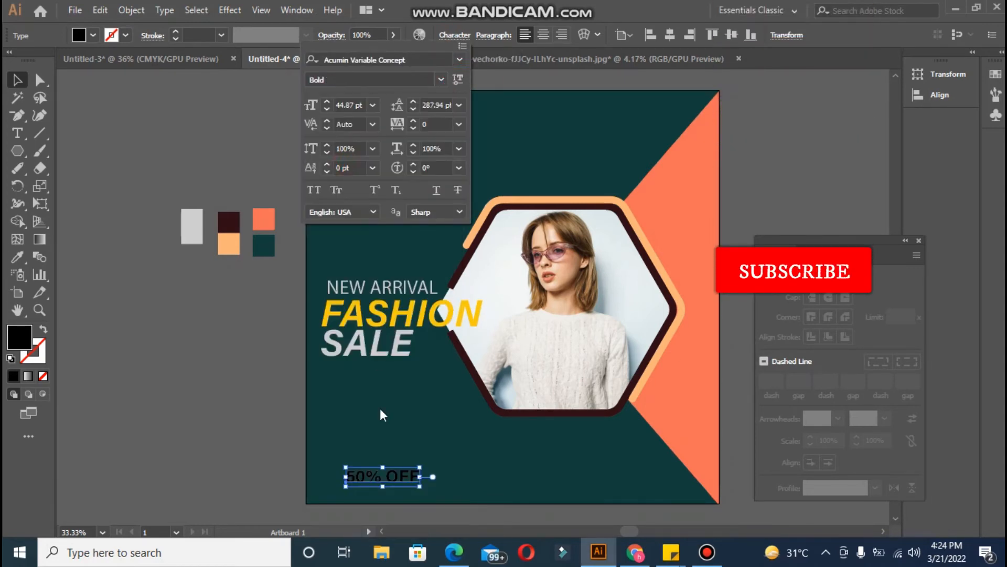
left_click(362, 476)
left_click_drag(362, 475, 342, 476)
left_click_drag(402, 466, 411, 466)
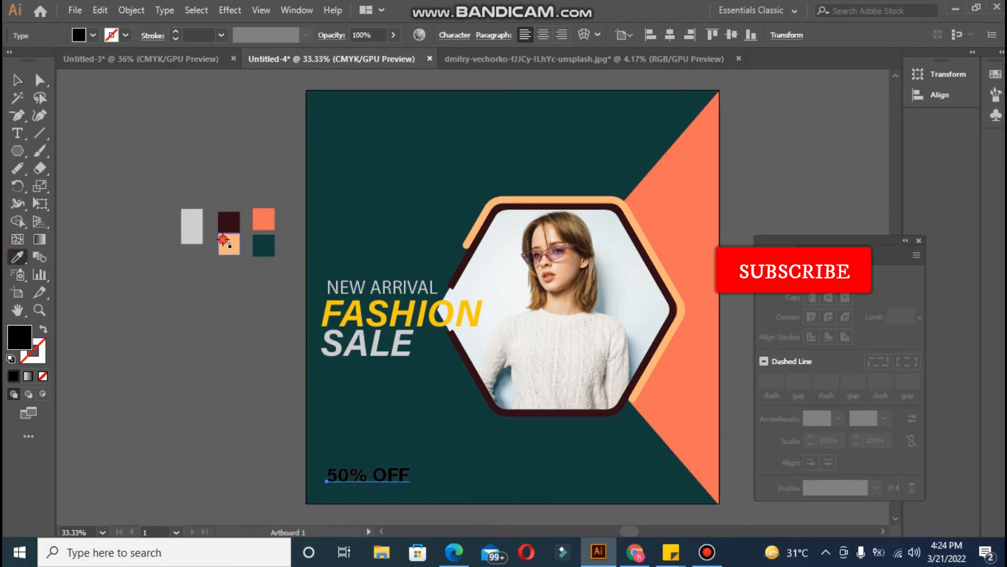
Colour the "50% OFF" text with the light orange swatch.
left_click(223, 240)
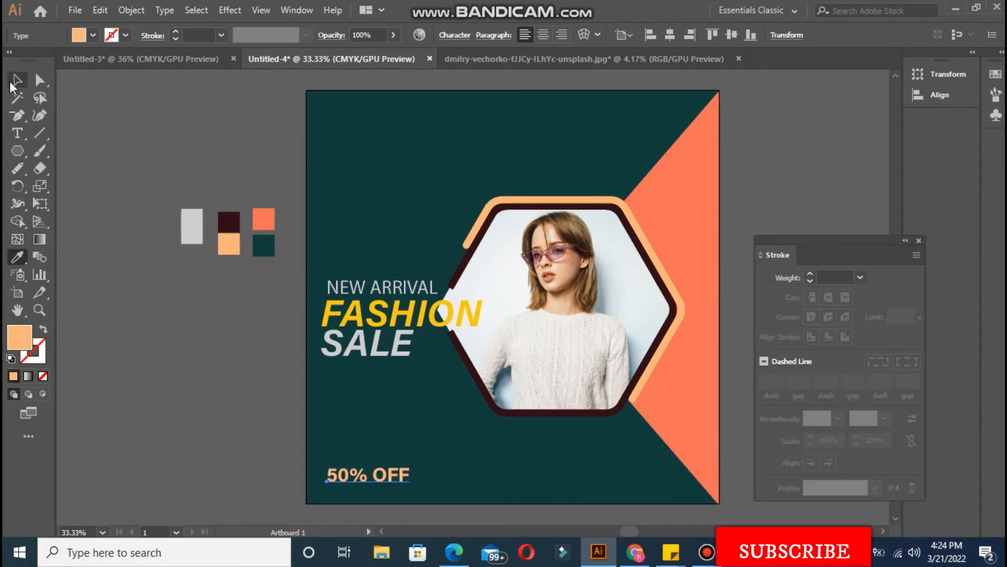
left_click(12, 81)
left_click(143, 214)
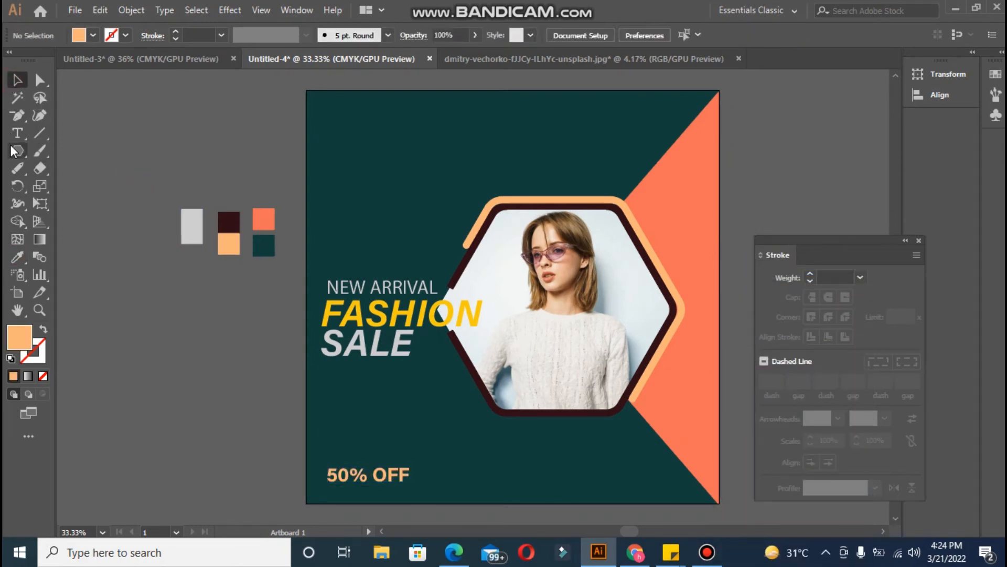
Draw a tiny light orange circle on the empty canvas left of the artboard, below the colour swatches.
left_click_drag(10, 146, 40, 181)
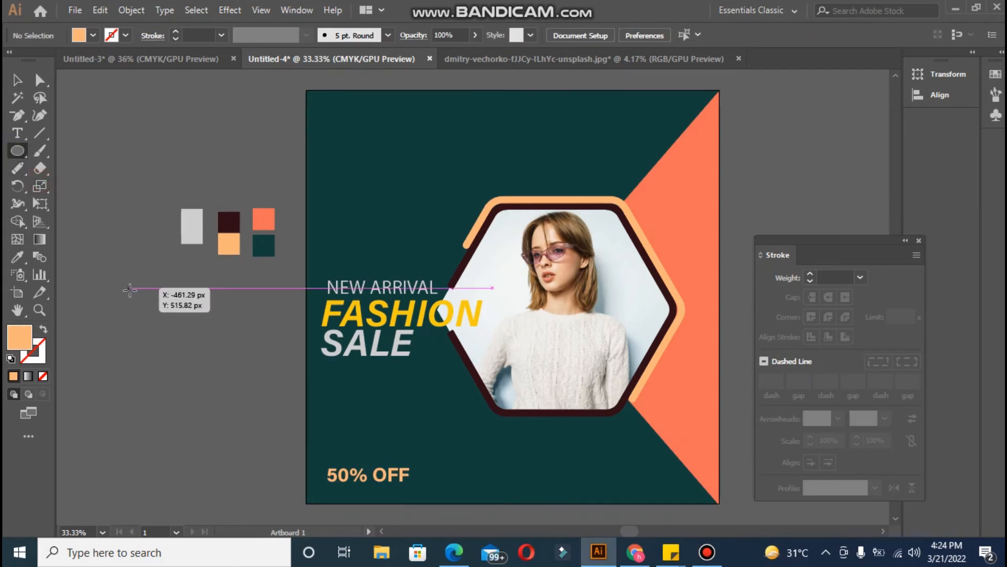
left_click_drag(129, 289, 136, 292)
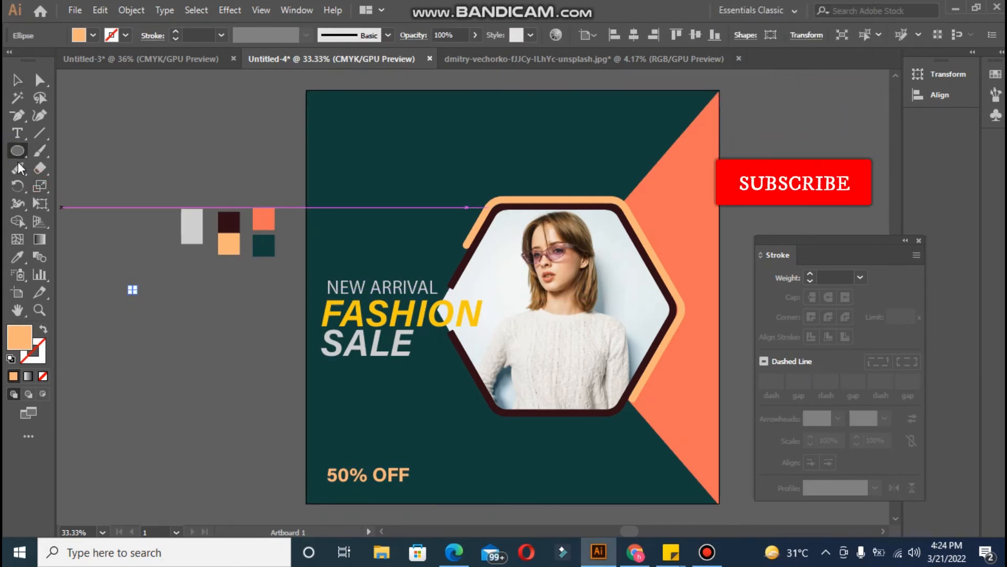
left_click(16, 75)
left_click(113, 198)
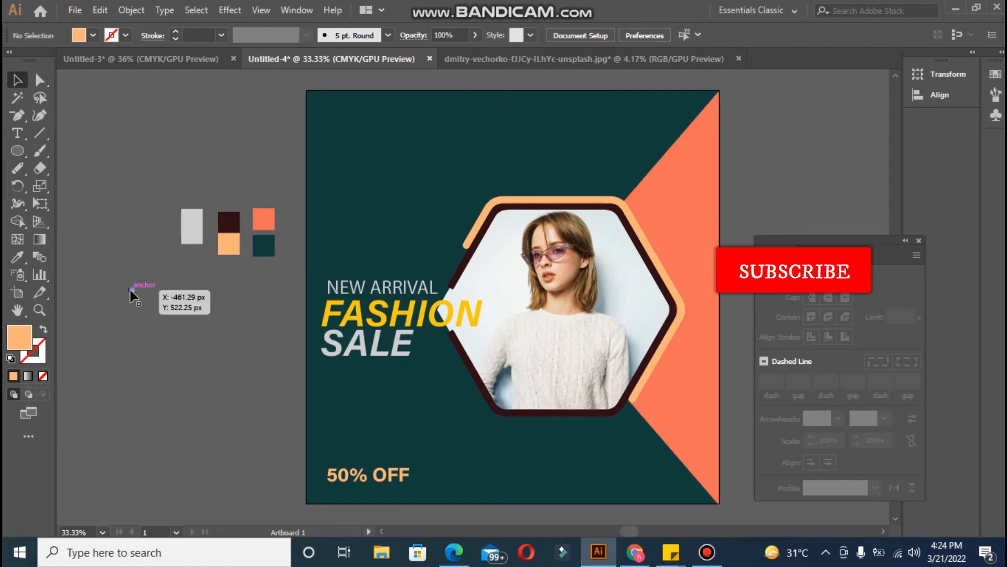
Copy the tiny circle rightward at equal spacing to make a horizontal row of six dots.
left_click_drag(133, 289, 139, 291)
key("ctrl+d")
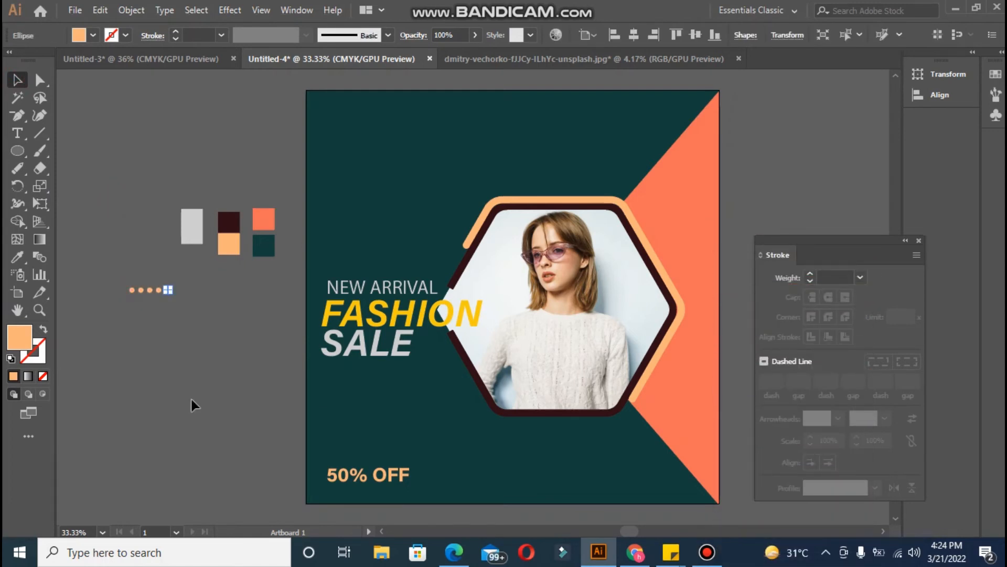
key("ctrl+s")
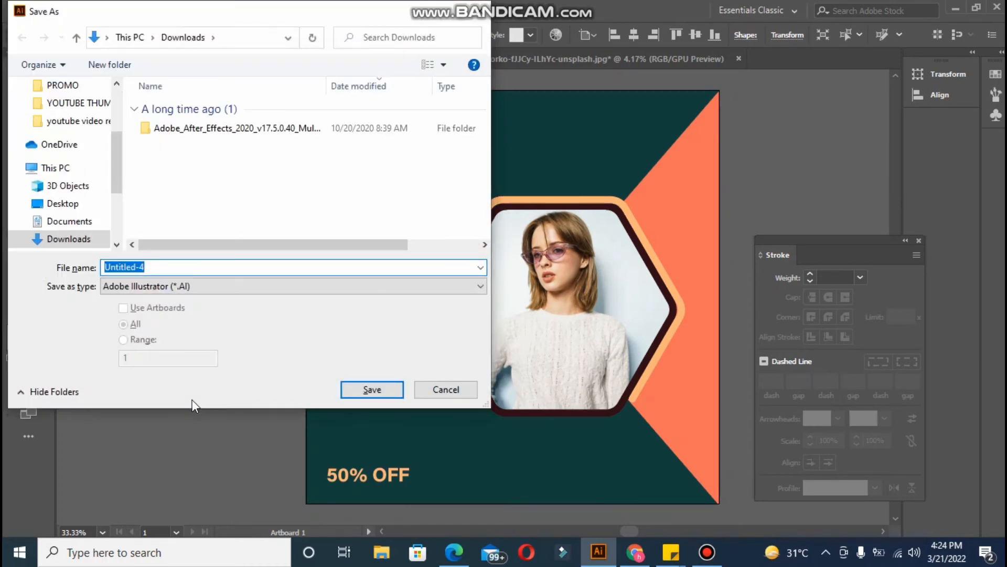
left_click(426, 400)
key("ctrl+d")
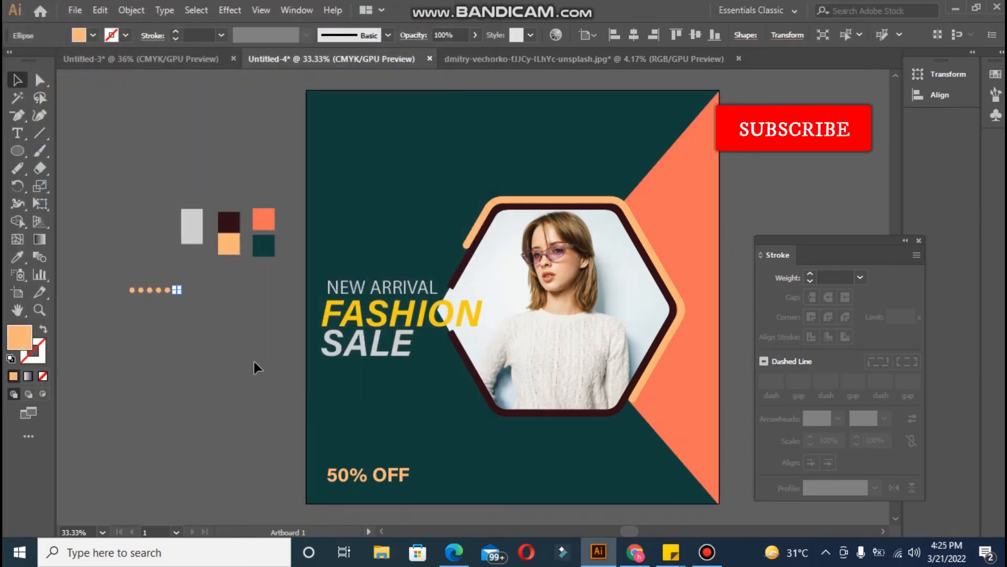
Group the row of dots and repeat it downward at equal spacing to make six rows.
left_click(123, 290)
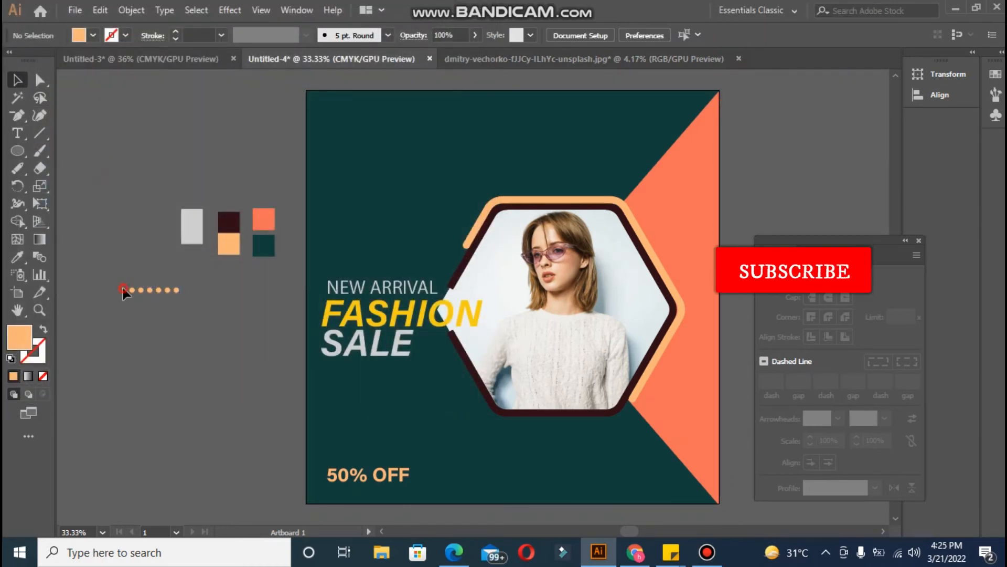
left_click_drag(125, 285, 169, 299)
key("ctrl+g")
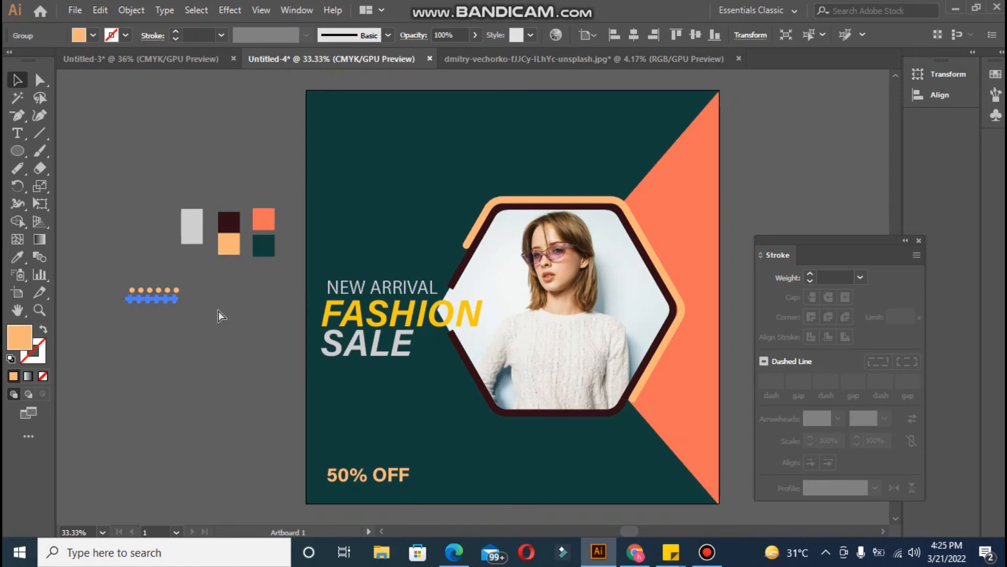
key("ctrl+d")
key("ctrl+d")
key("ctrl+d")
key("ctrl+d")
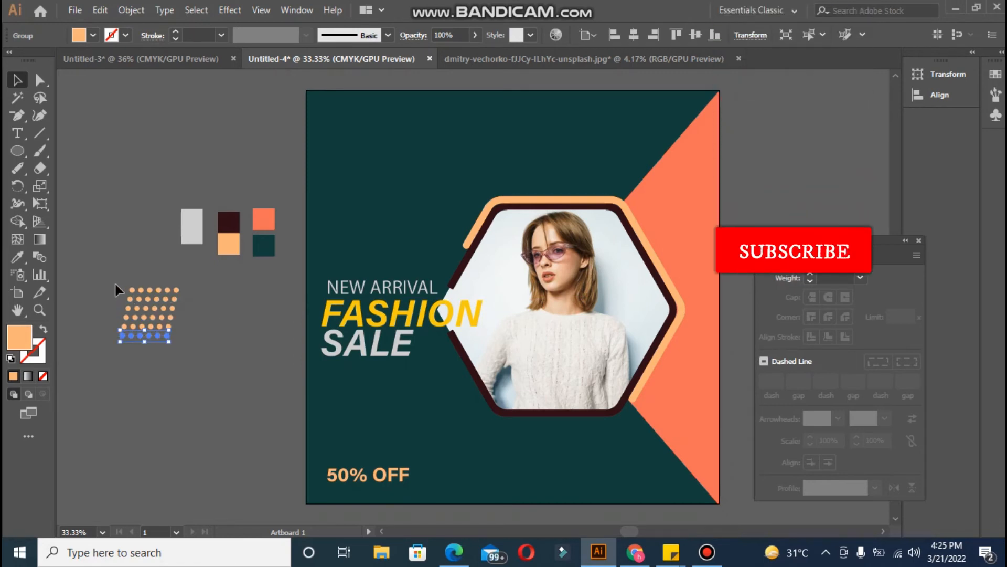
Centre-align the six dot rows horizontally into a square grid and move it below the hexagonal photo.
left_click_drag(114, 277, 200, 390)
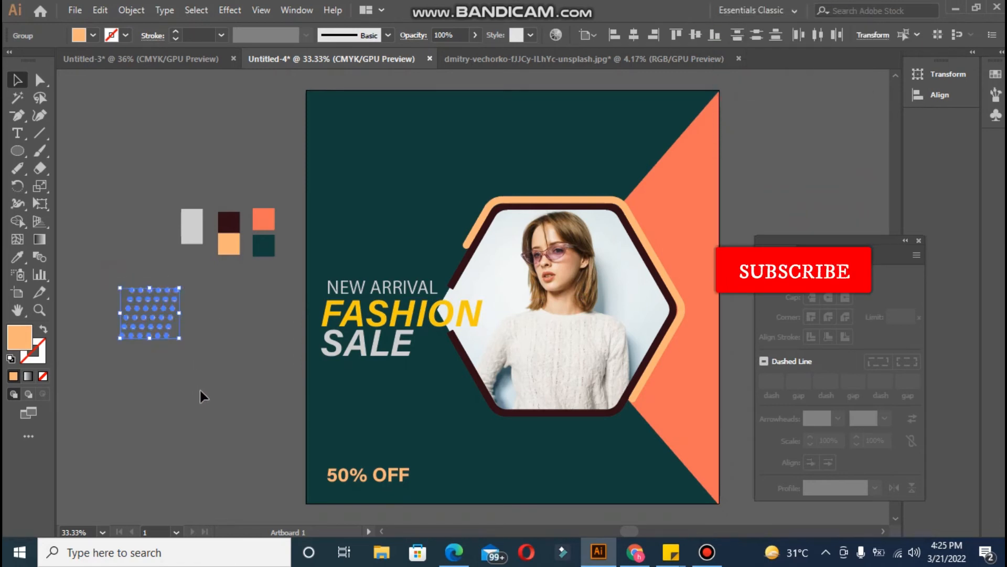
left_click(632, 35)
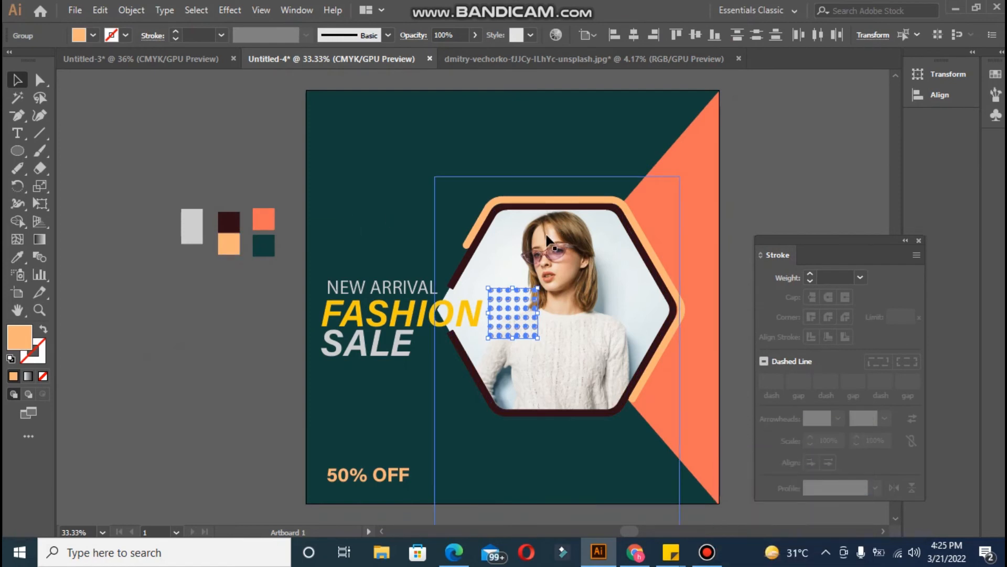
left_click_drag(512, 319, 541, 468)
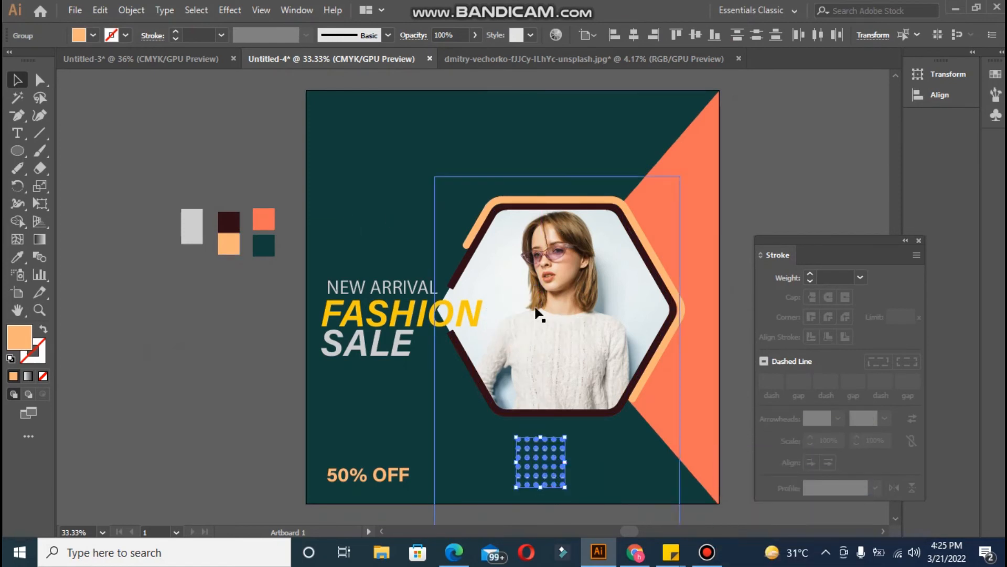
Reduce the dot grid's opacity to 53%.
left_click(475, 35)
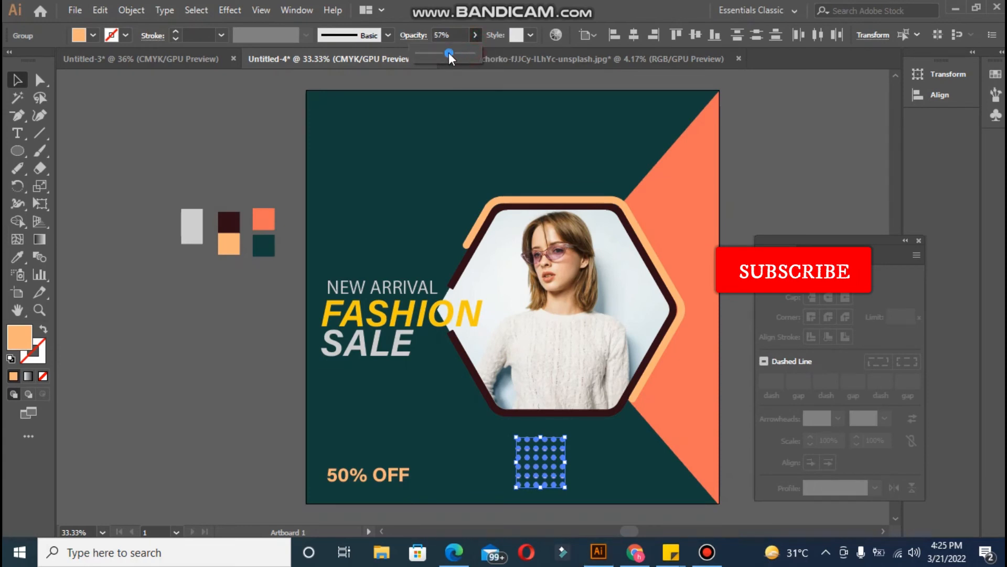
left_click(279, 99)
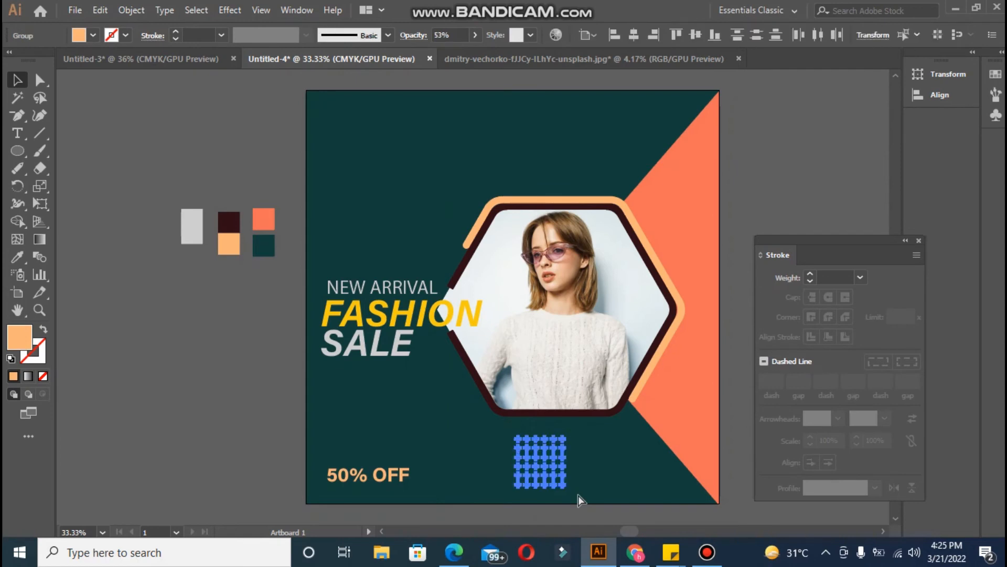
Place a copy of the dot grid above the "NEW ARRIVAL" text and widen it slightly.
left_click_drag(557, 478, 385, 223)
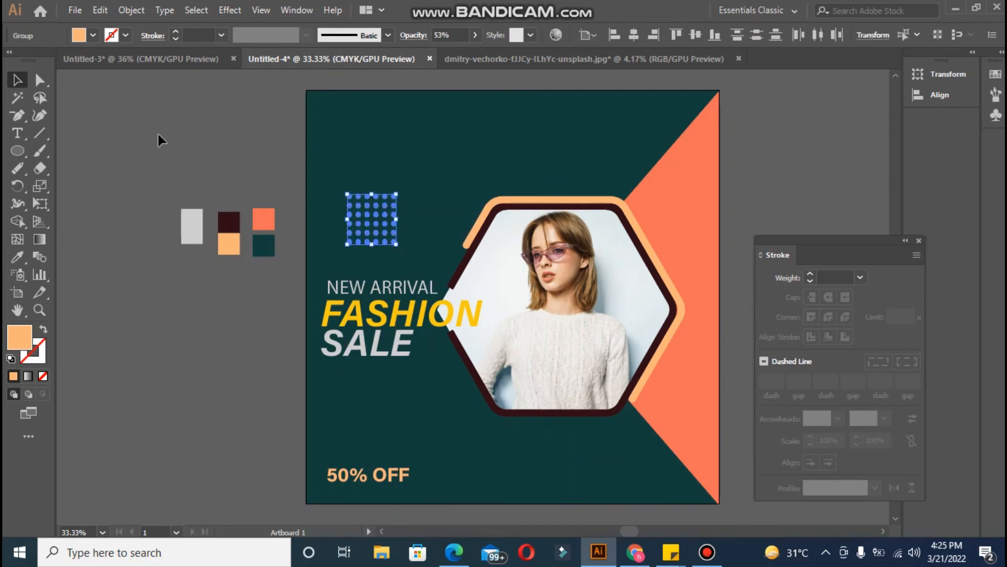
key("ctrl+z")
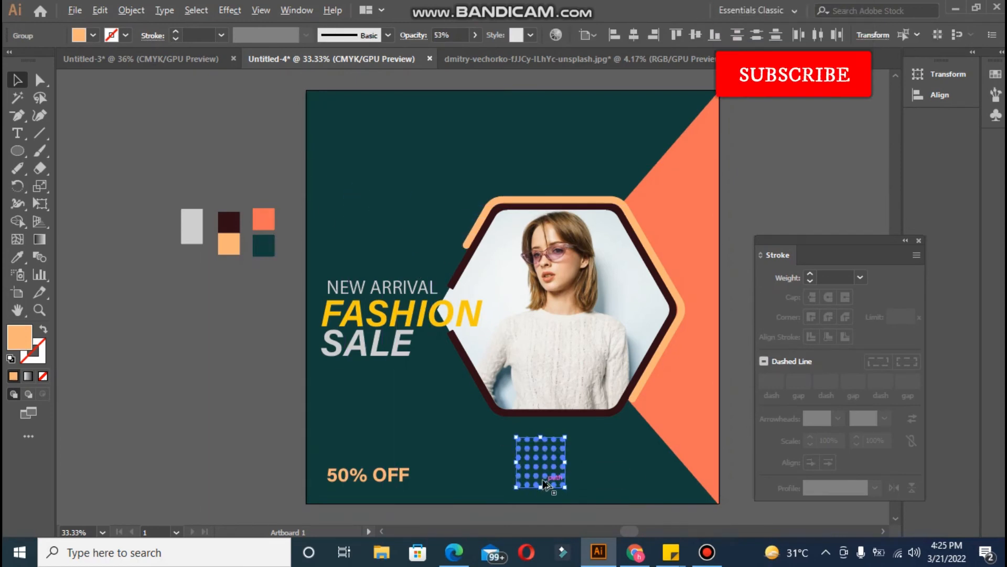
left_click_drag(551, 481, 390, 236)
key("ctrl+z")
left_click(257, 336)
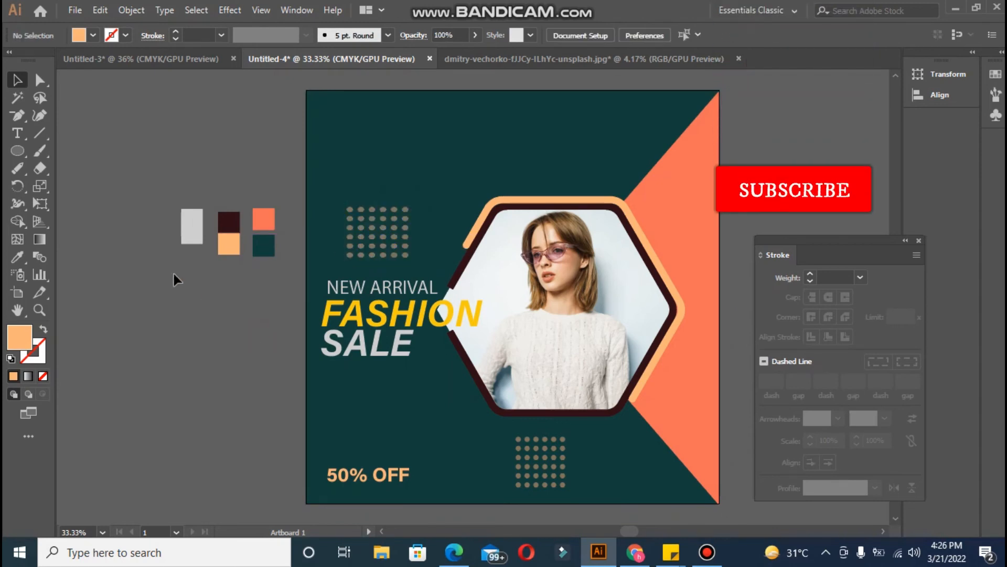
Add a small two-line text starting with "LOGO" on the canvas above and left of the colour swatches.
left_click(17, 133)
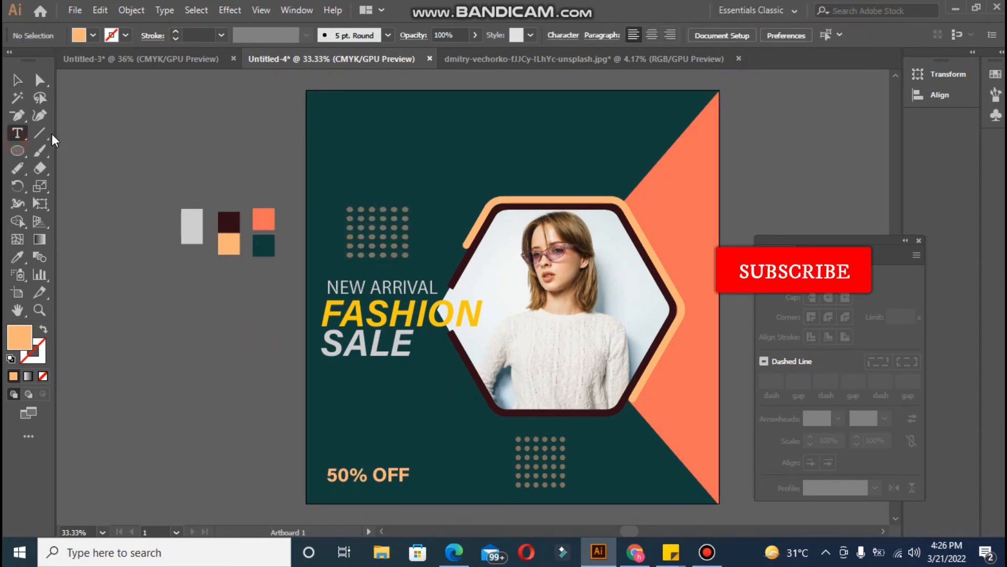
left_click(109, 132)
key("BackSpace")
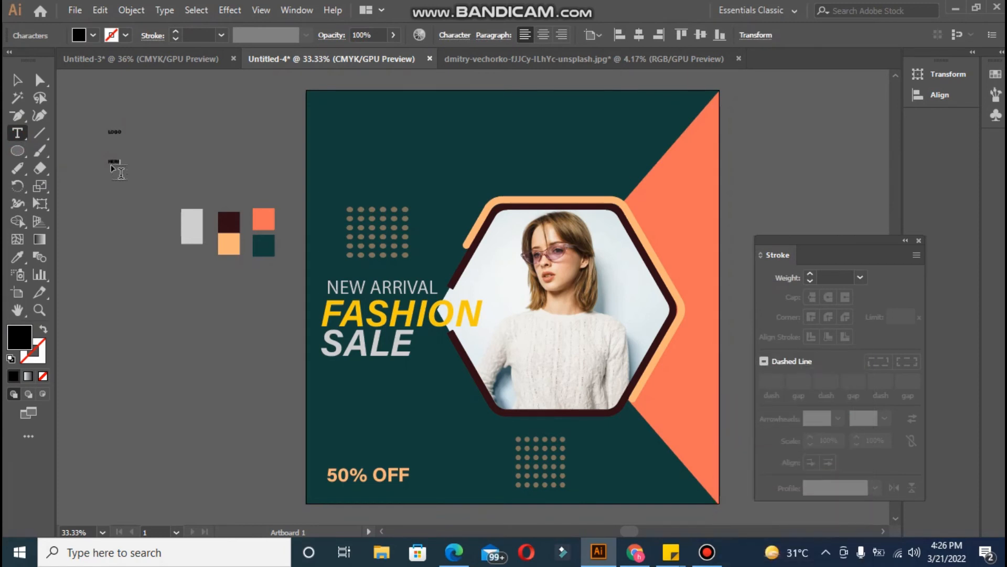
left_click(17, 80)
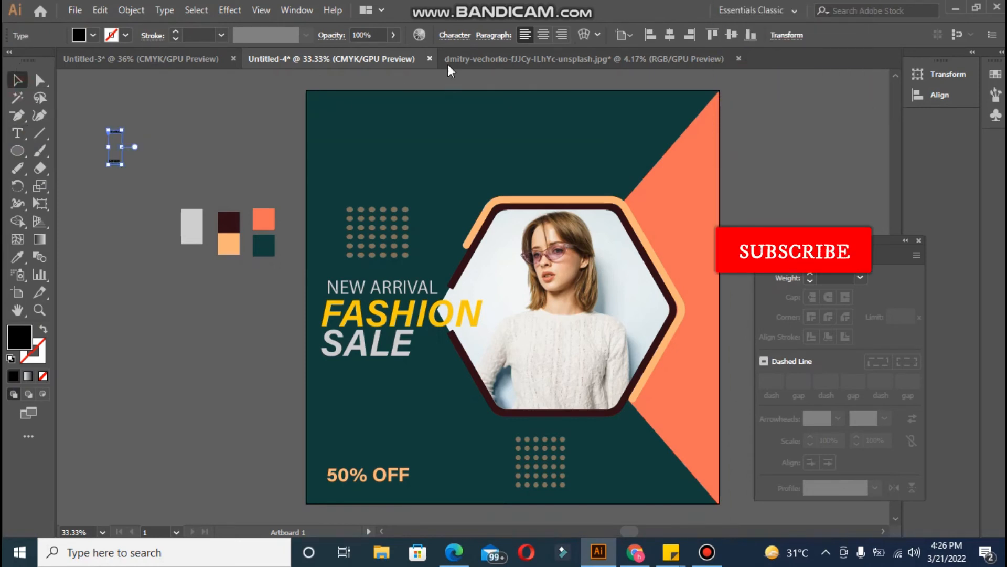
Set the leading of the small two-line logo text to 45 pt.
left_click(453, 33)
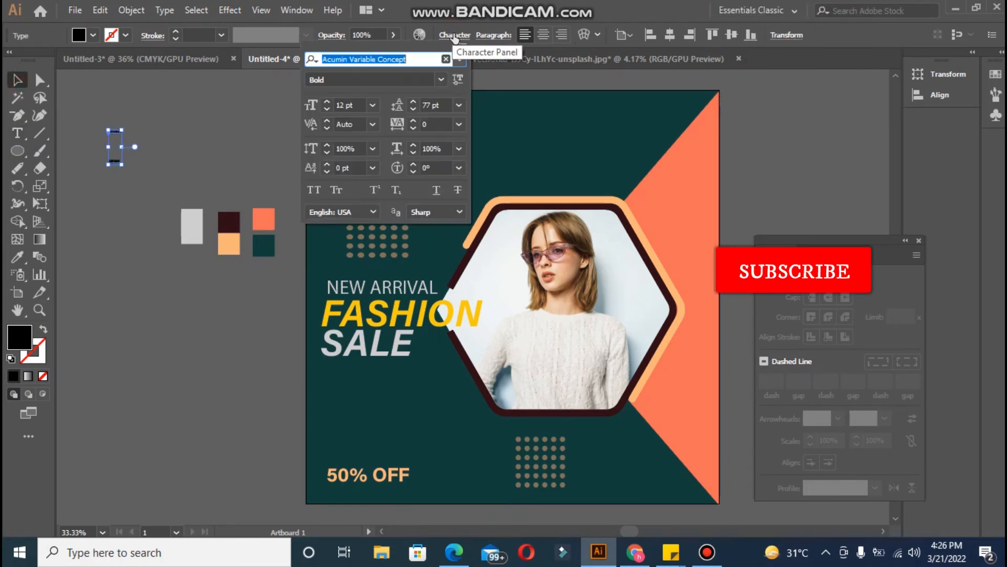
left_click(414, 104)
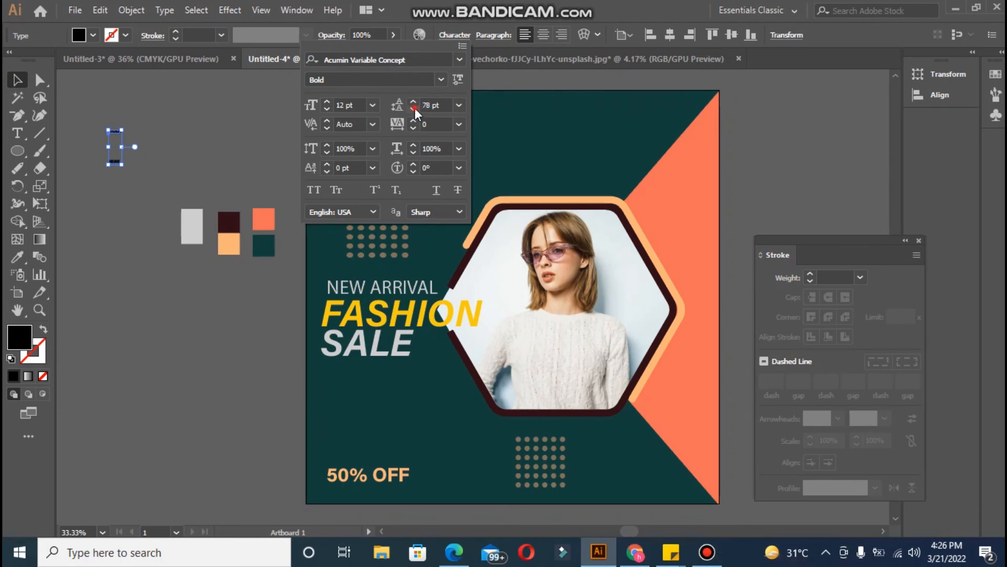
left_click(414, 109)
left_click(415, 108)
left_click(415, 108)
left_click(429, 105)
key("BackSpace")
key("BackSpace")
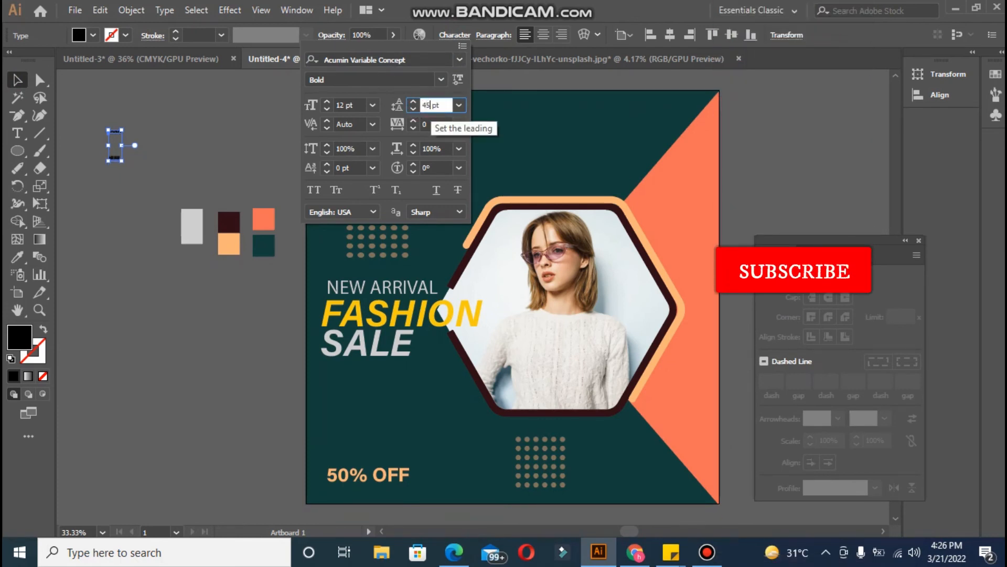
type("45")
key("Return")
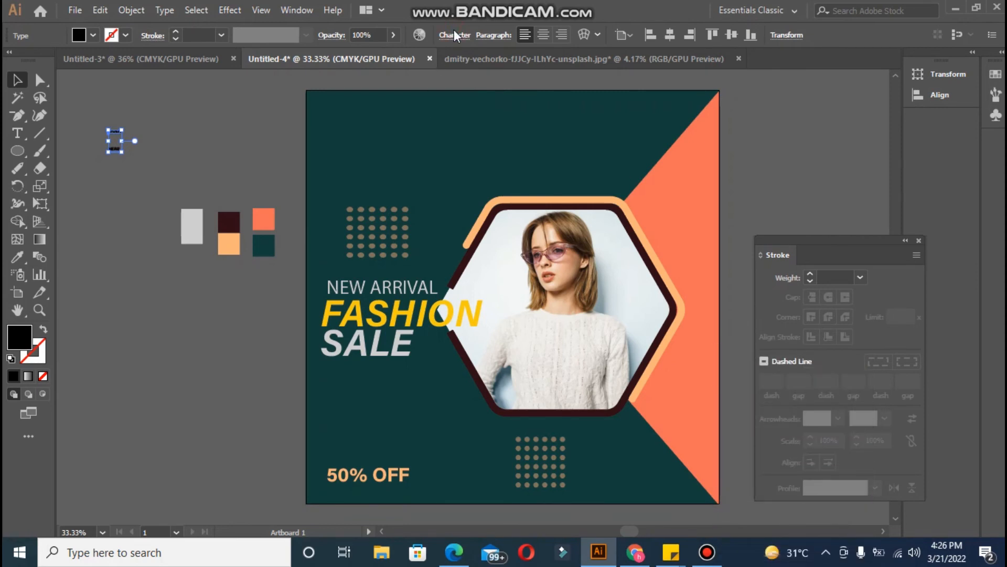
Tighten the logo text's leading to 25 pt, followed by 15 pt.
left_click(455, 34)
left_click(430, 103)
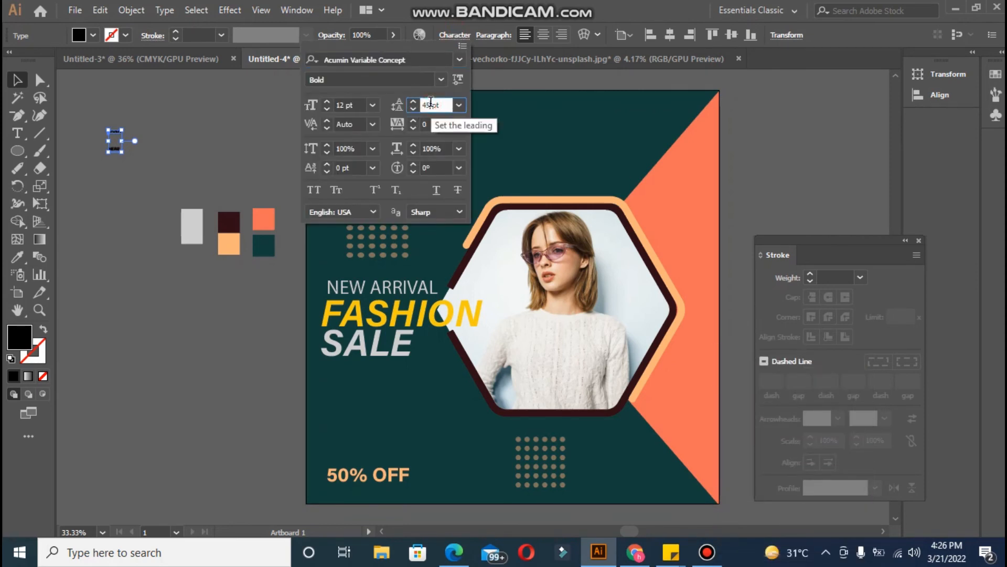
key("Return")
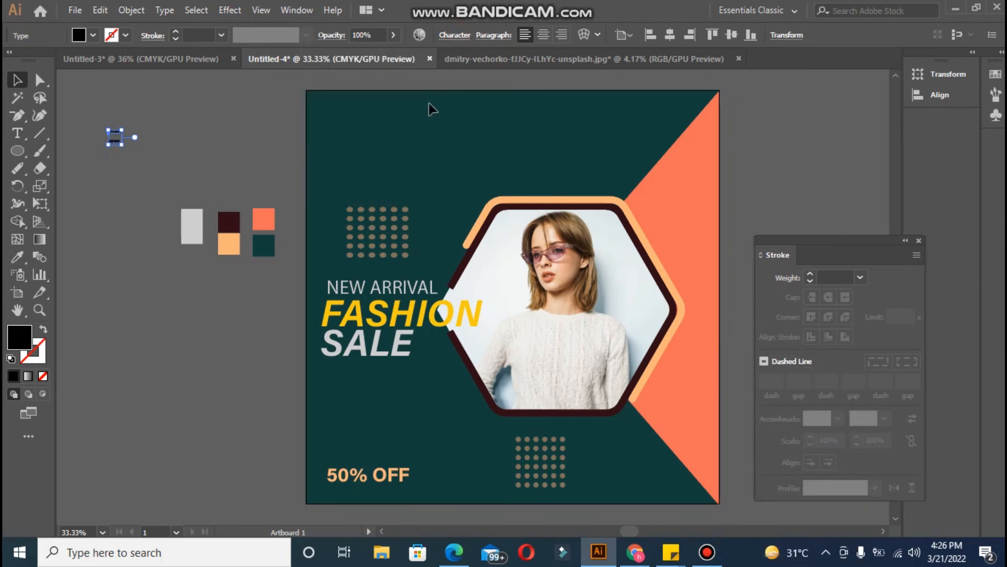
left_click(454, 35)
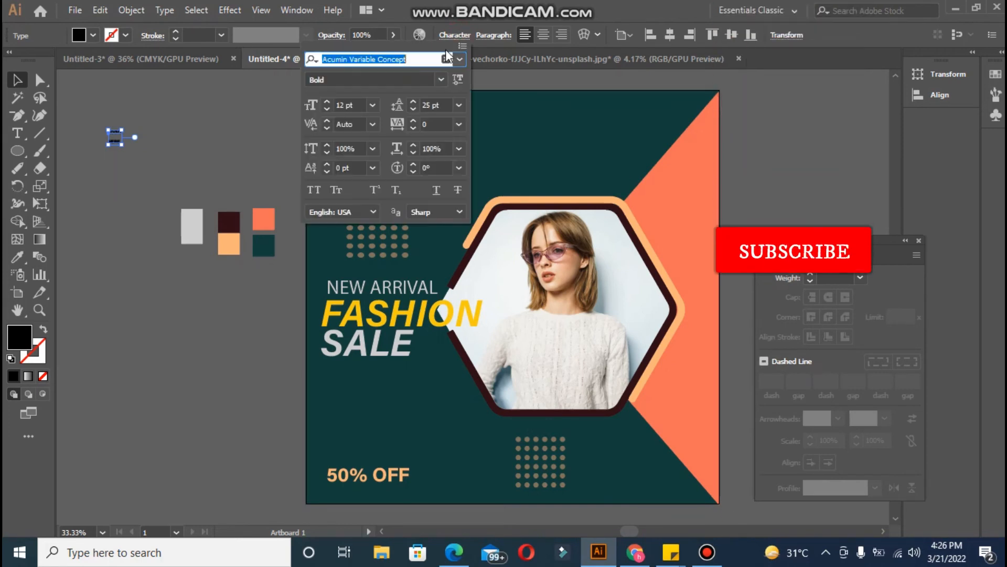
left_click(430, 105)
key("BackSpace")
key("BackSpace")
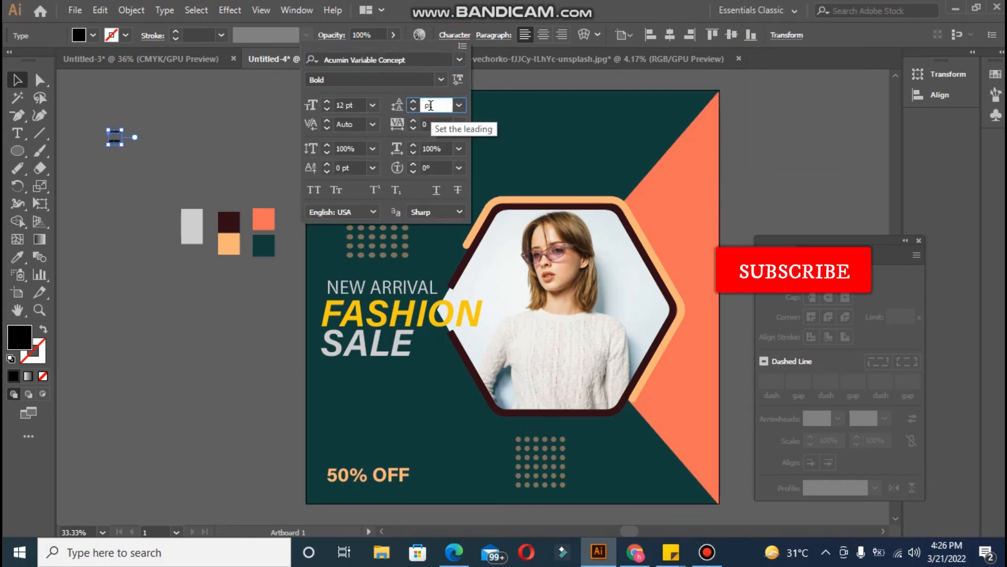
type("15")
key("Return")
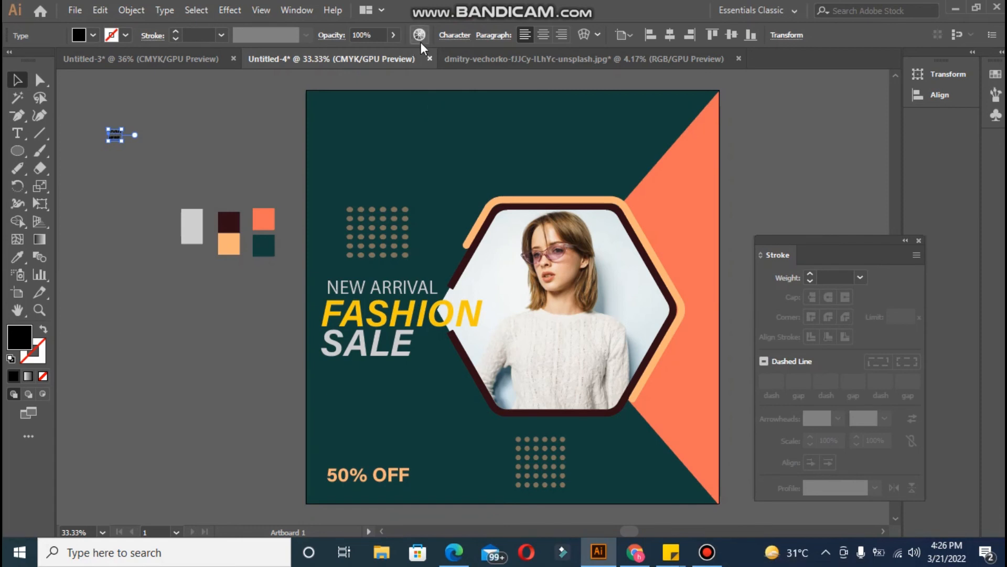
Set both the font size and the leading of the "LOGO HERE" text to 29 pt.
left_click(451, 36)
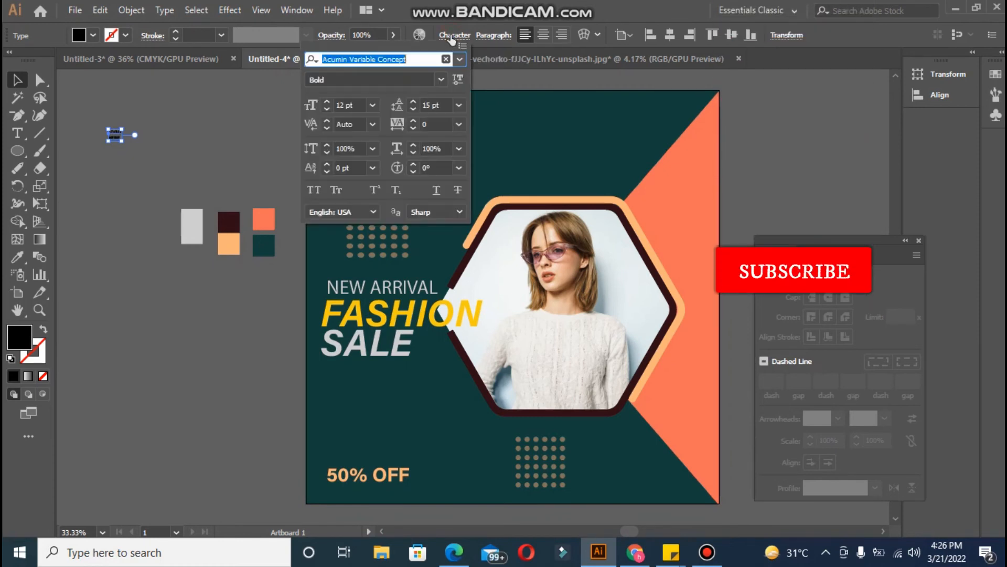
left_click(327, 102)
left_click(326, 101)
left_click(327, 102)
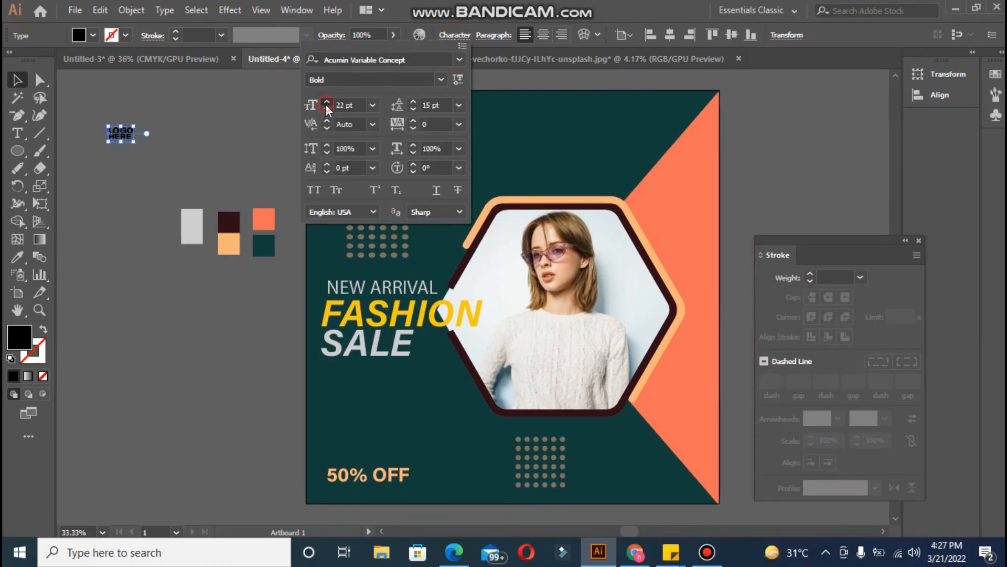
left_click(414, 100)
left_click(414, 100)
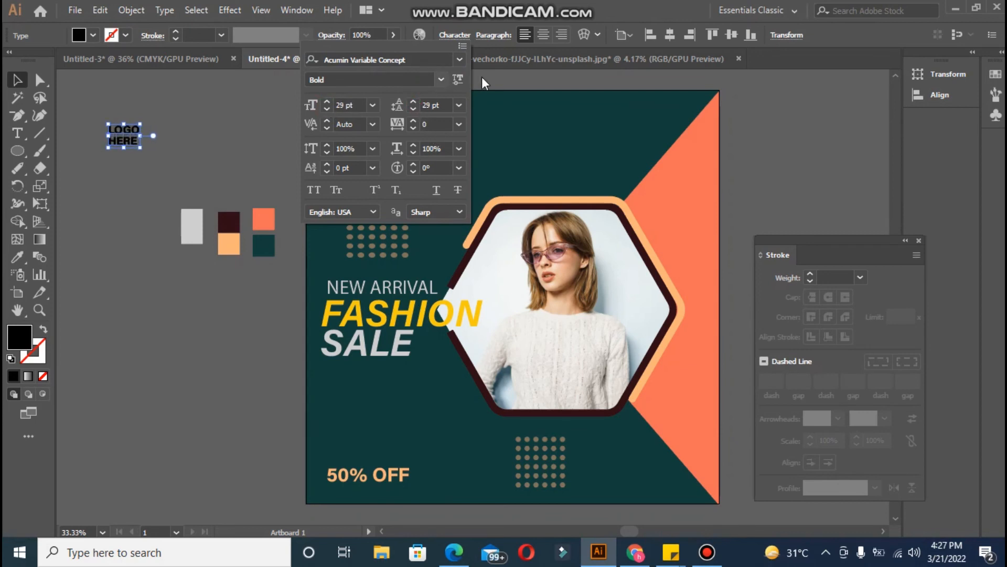
left_click(191, 184)
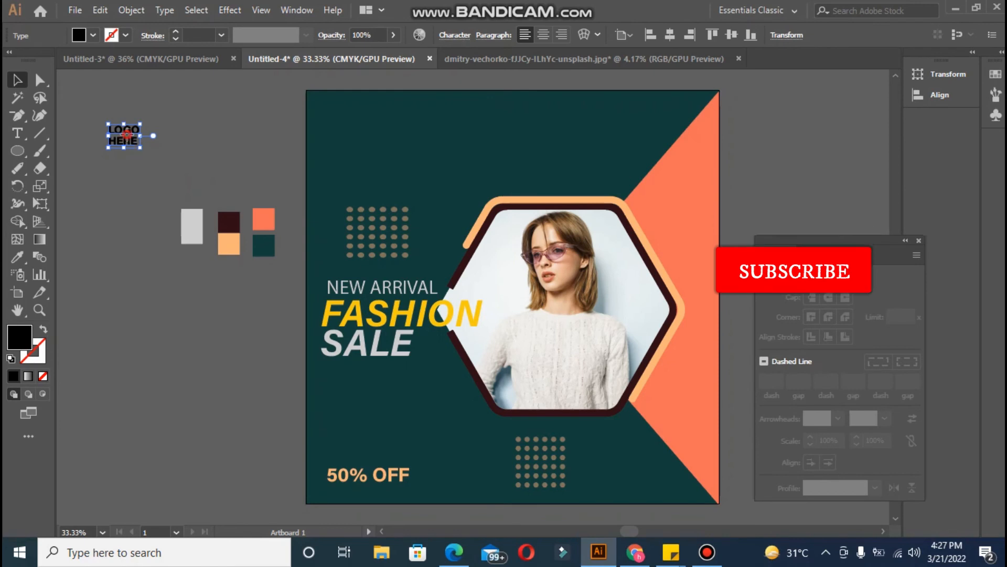
Move the "LOGO HERE" text to the artboard's upper-left corner and colour it with the light grey swatch.
left_click_drag(126, 135, 344, 119)
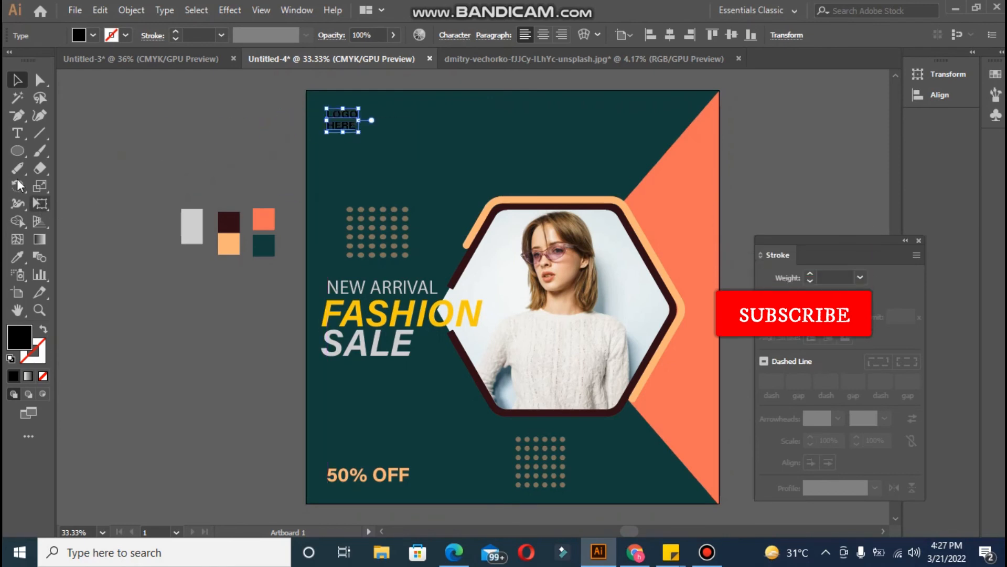
left_click(17, 257)
left_click(189, 227)
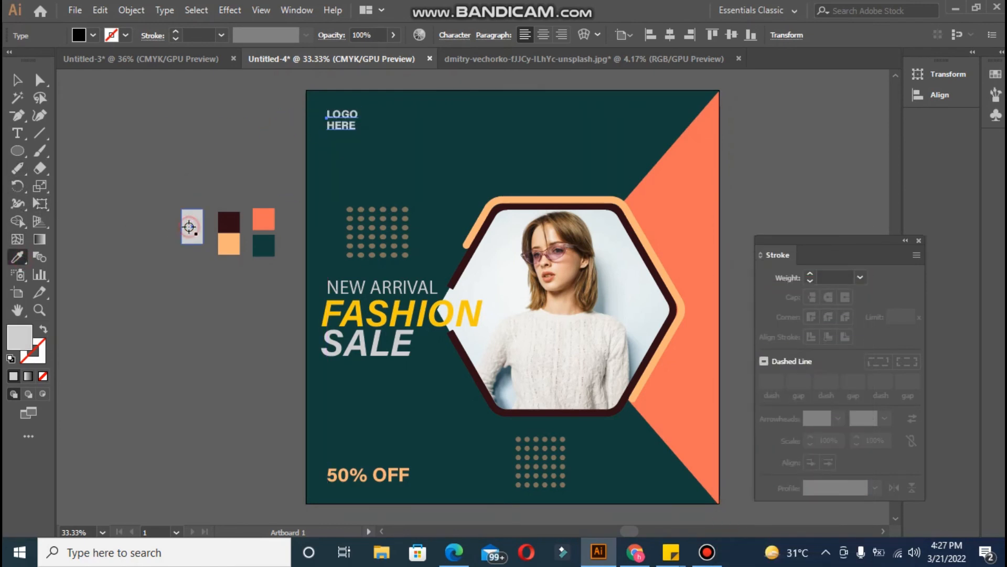
left_click(145, 143)
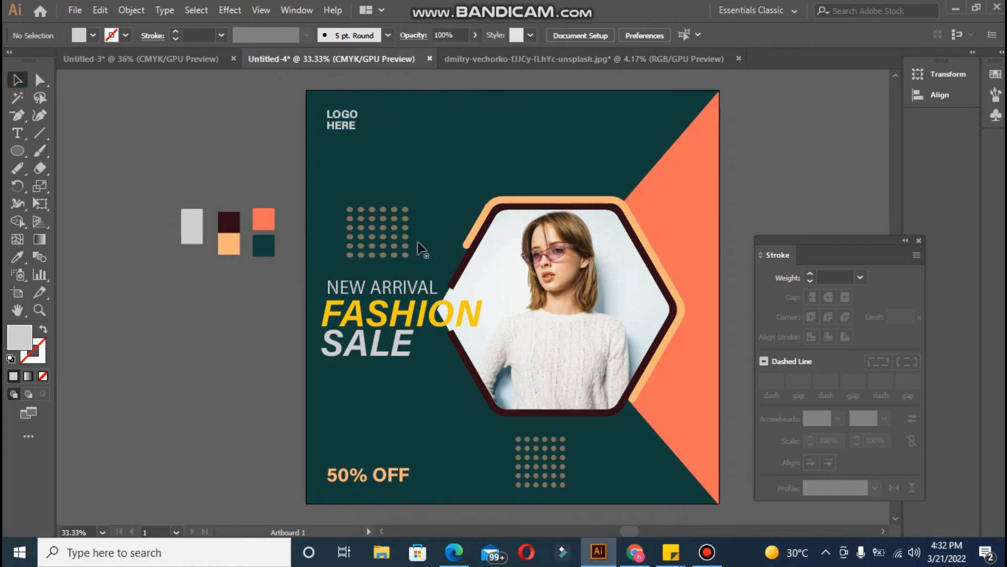
Place a copy of the lower dot grid above the upper-right part of the hexagonal photo frame.
left_click(555, 468)
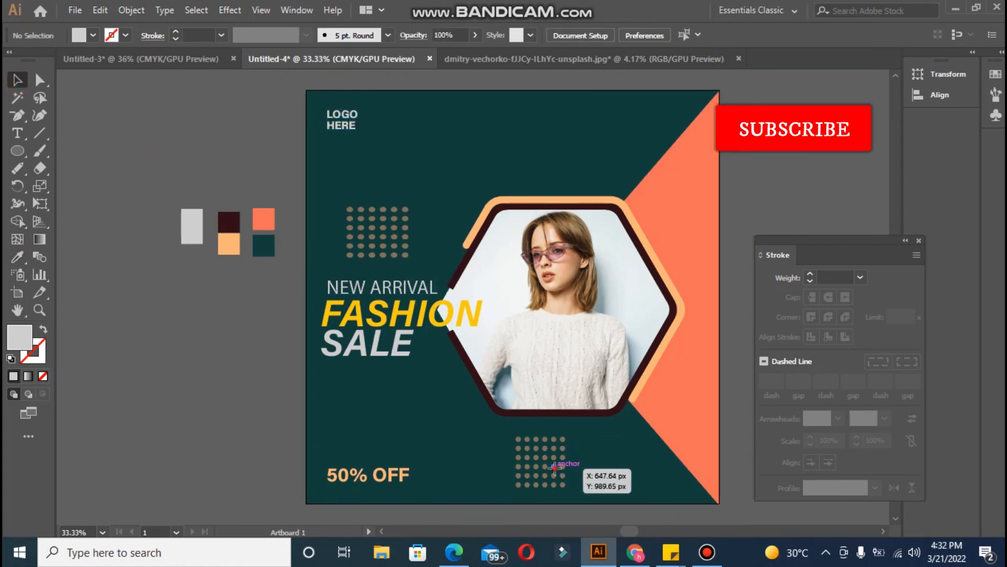
left_click(493, 426)
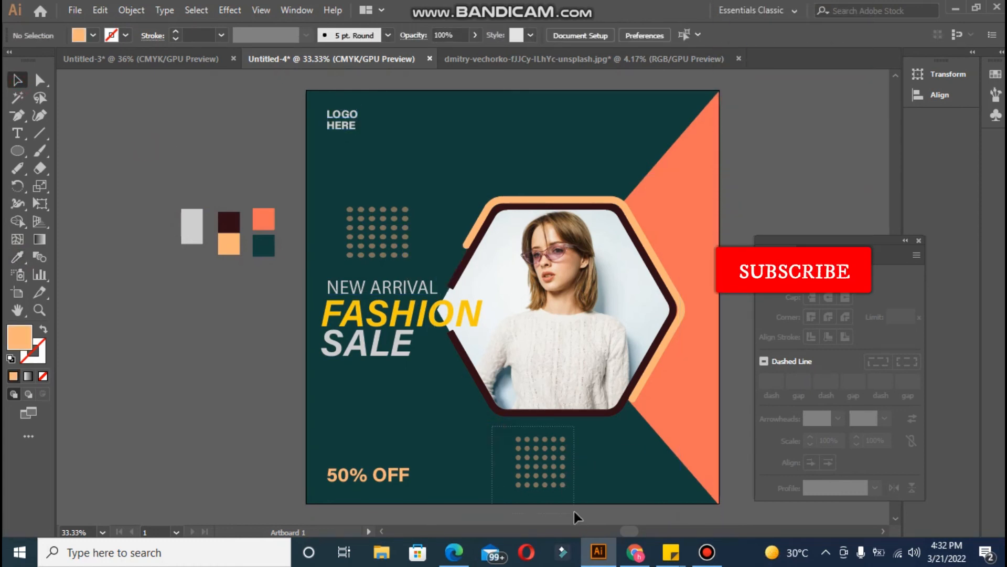
left_click_drag(546, 462, 619, 172)
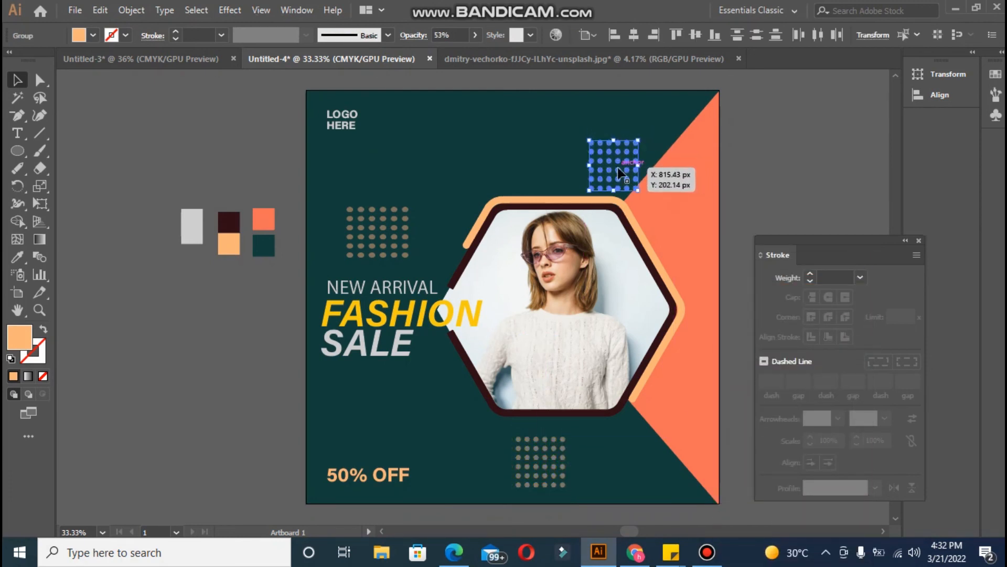
left_click(584, 143)
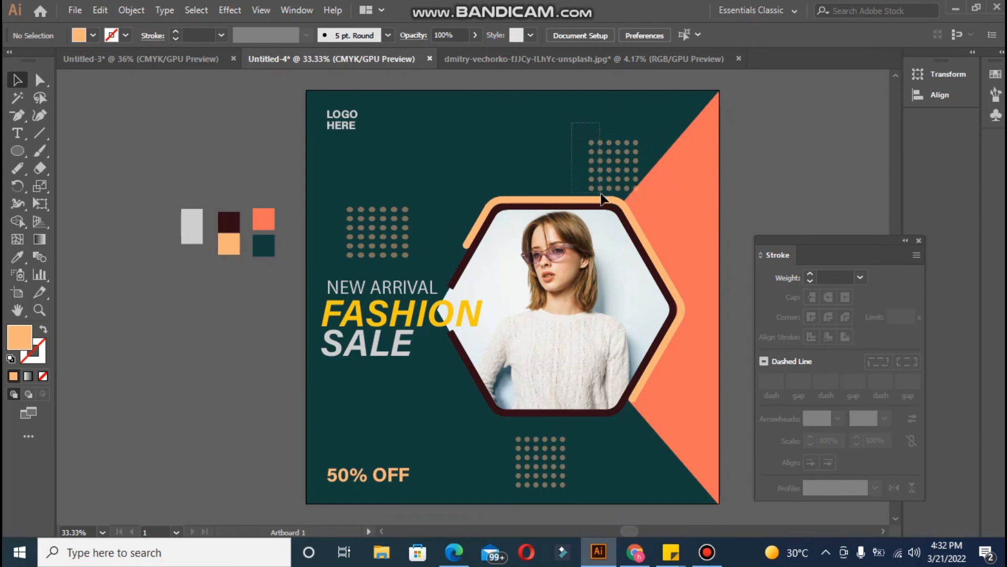
Shift the copied dot grid up and slightly left, clear of the coral triangle and the hexagon frame.
left_click_drag(600, 193, 605, 194)
left_click(573, 147)
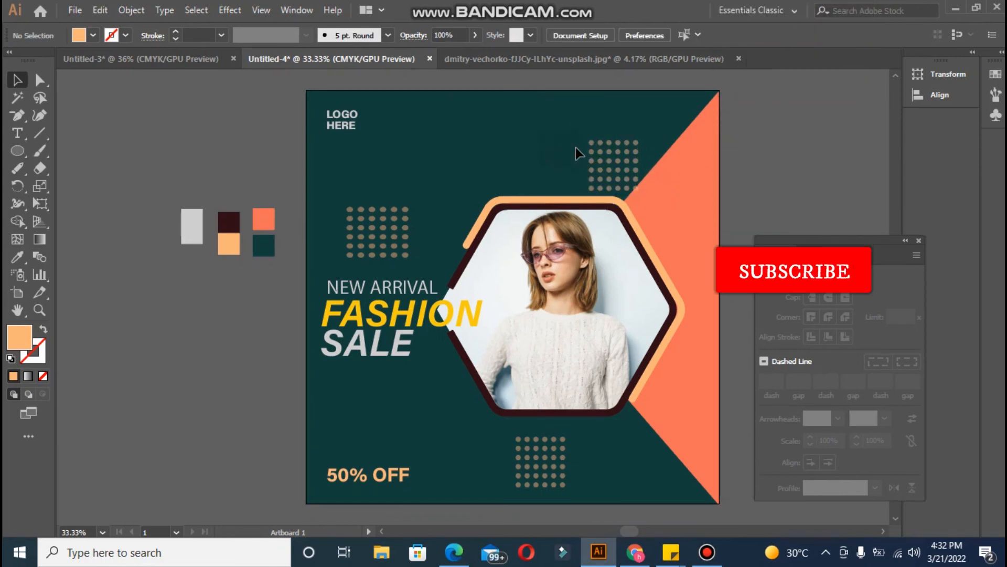
left_click_drag(596, 181, 599, 179)
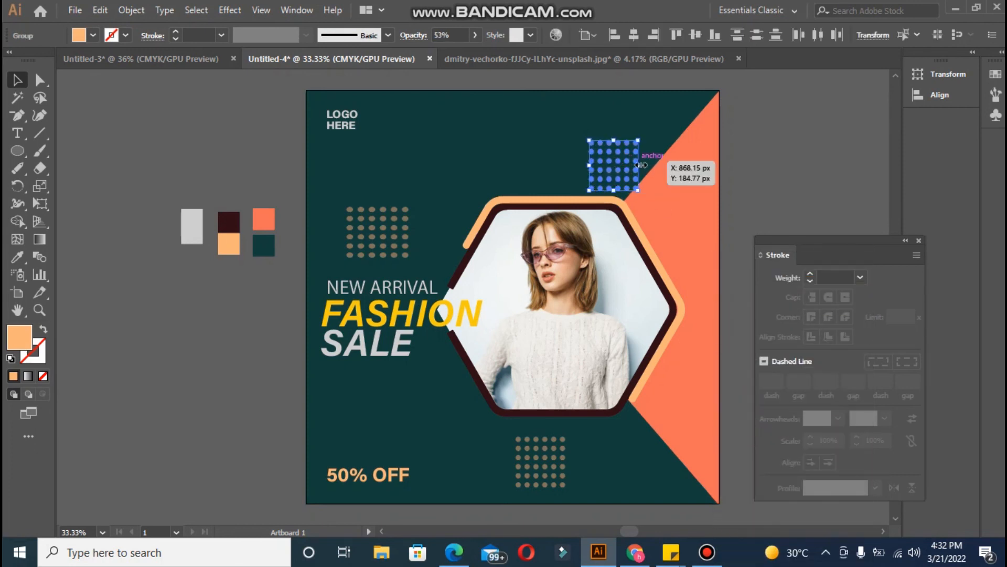
left_click_drag(638, 167, 620, 163)
left_click(773, 164)
key("ctrl+z")
left_click(779, 178)
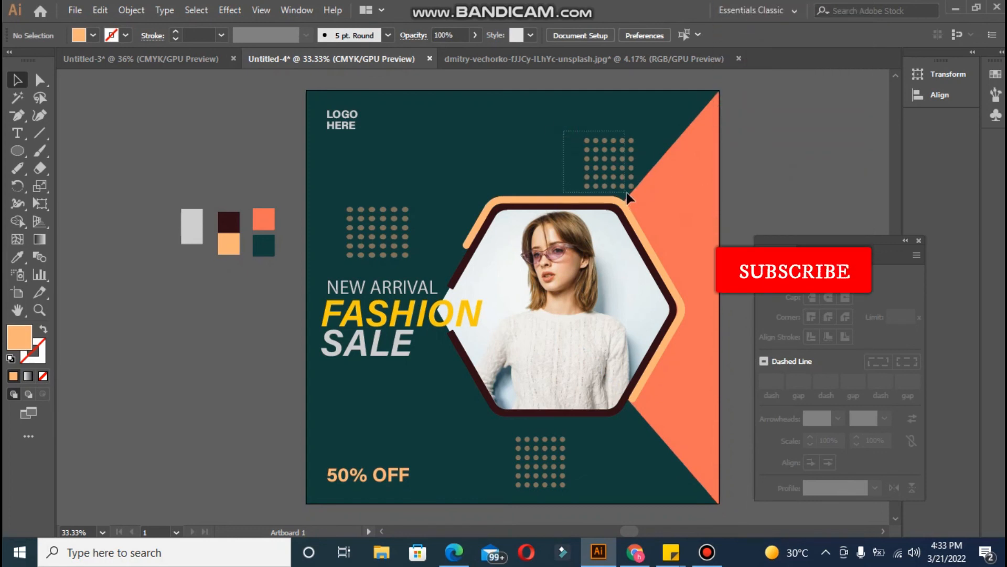
left_click_drag(627, 191, 612, 159)
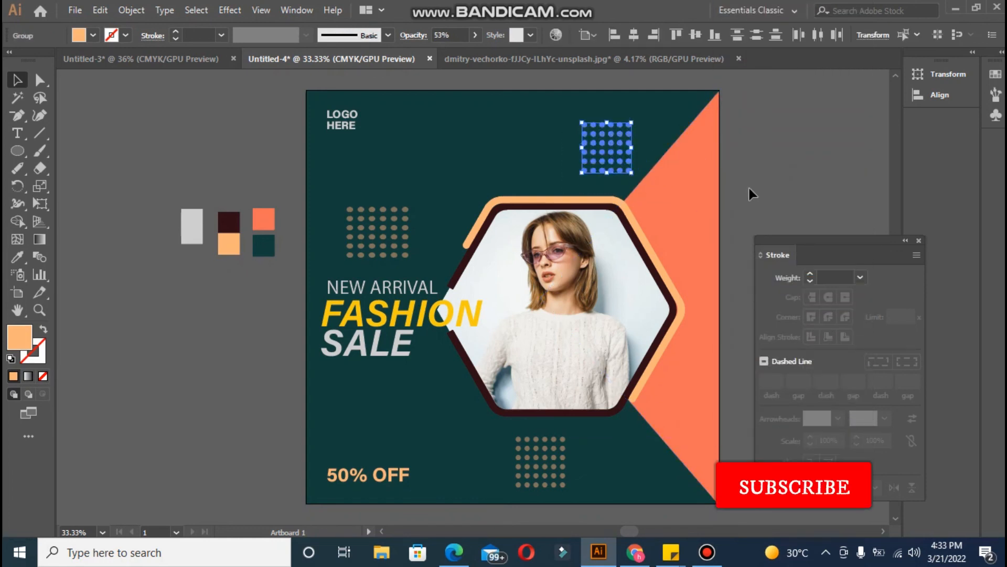
left_click(763, 191)
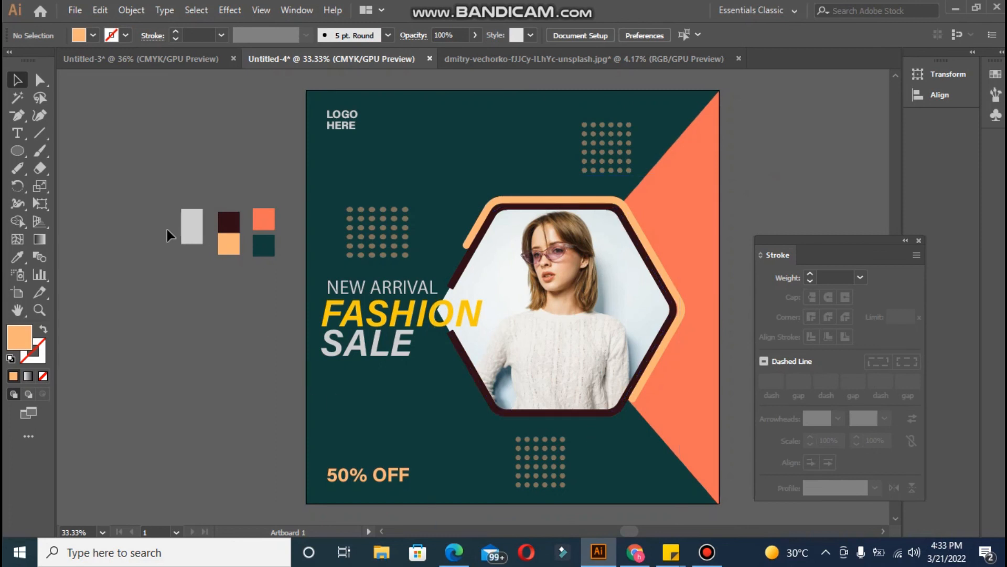
Add a wide rectangle near the artboard's lower-right corner, filled with the dark maroon swatch colour.
left_click_drag(16, 157, 40, 149)
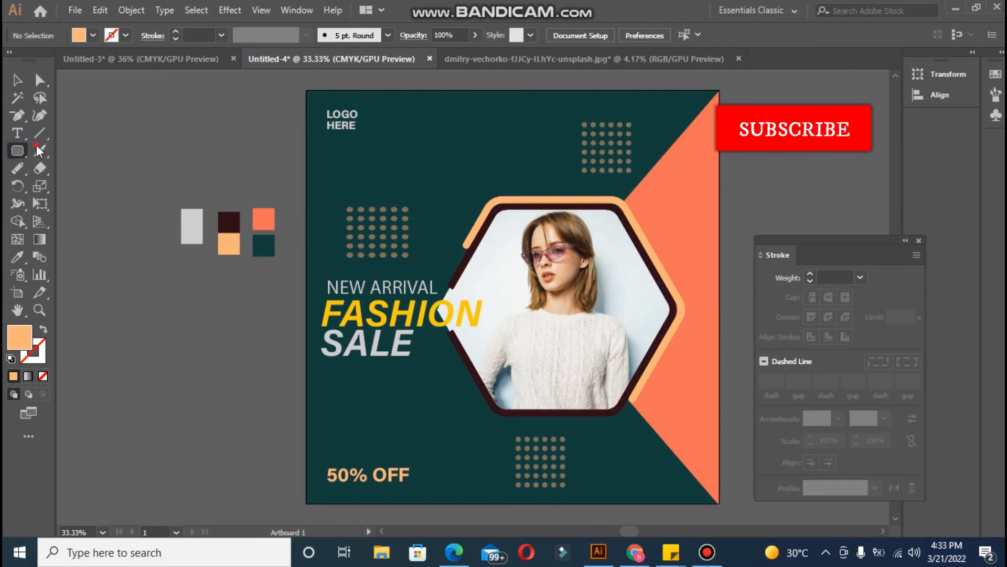
left_click_drag(108, 277, 209, 299)
left_click(17, 256)
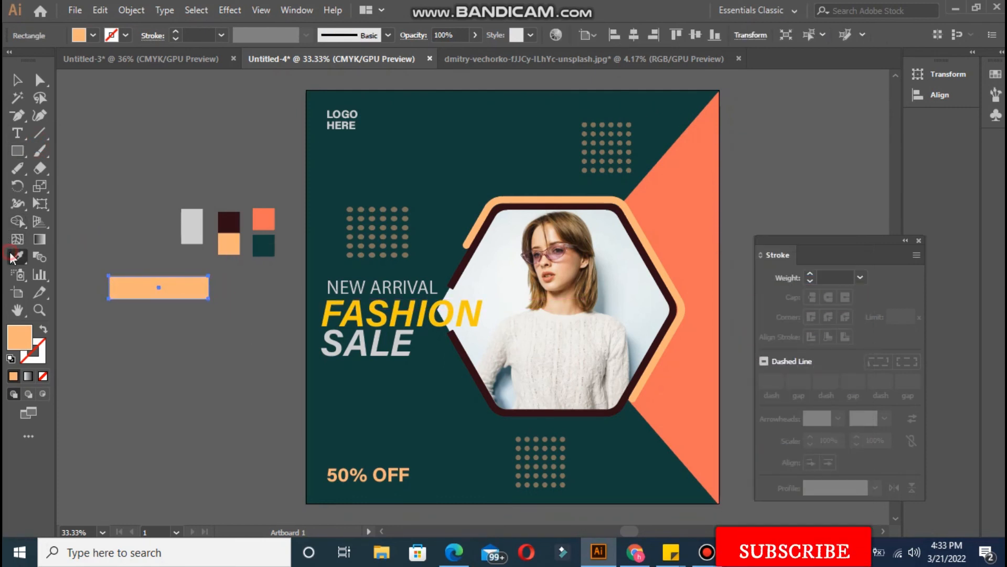
left_click(240, 215)
left_click(17, 78)
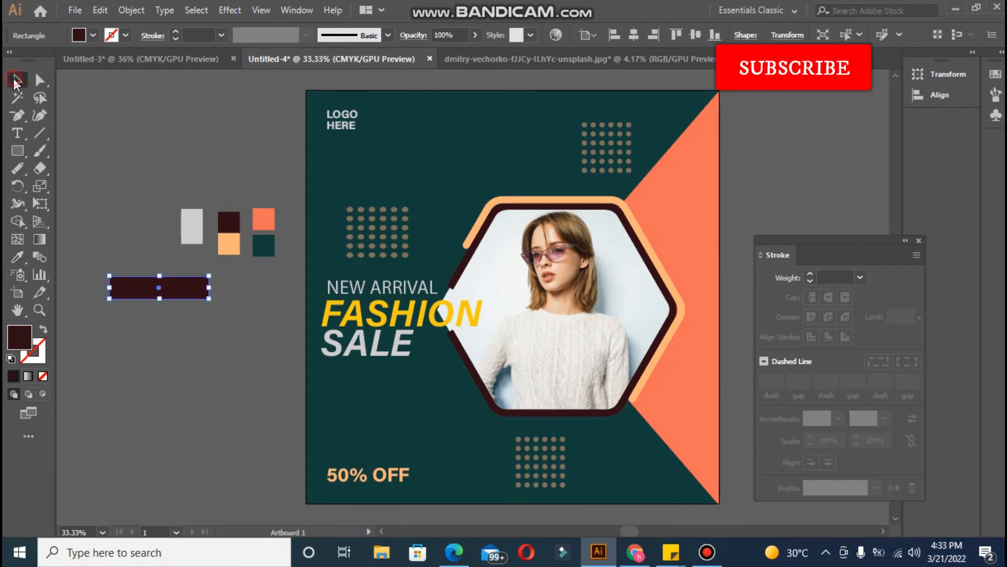
left_click_drag(196, 294, 676, 461)
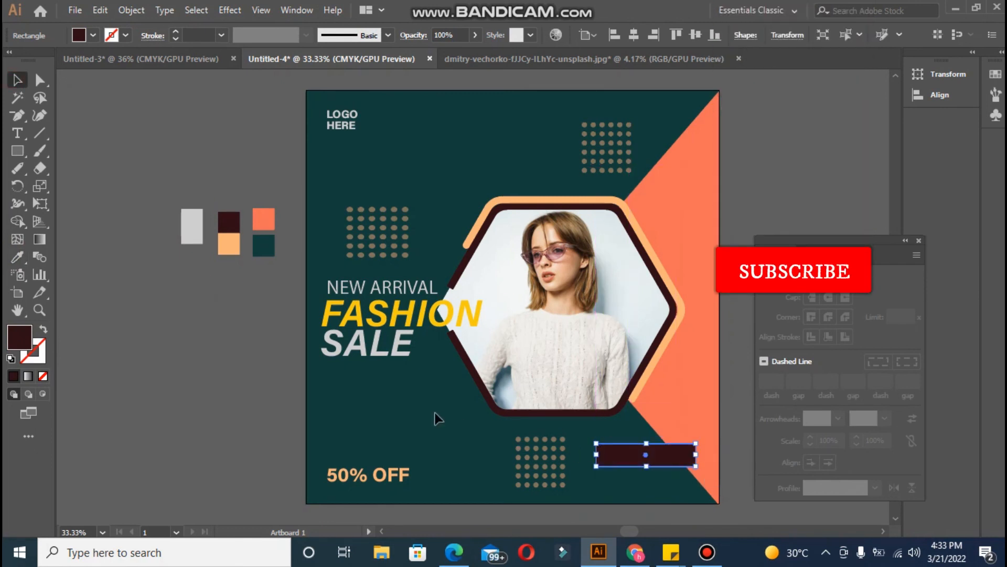
Add the text "SHOP NOW" on the empty canvas beside the colour swatches.
left_click(18, 132)
left_click(87, 245)
key("BackSpace")
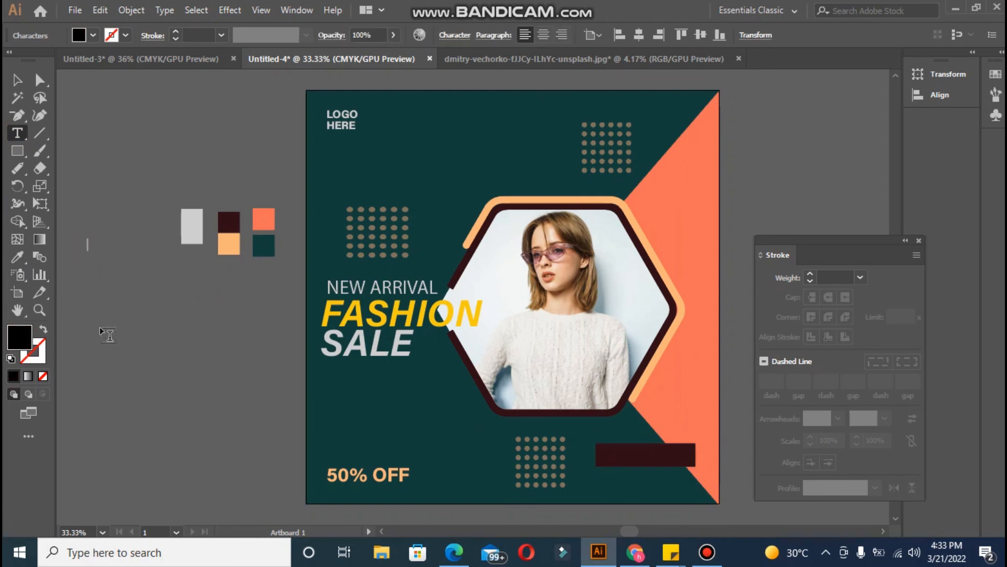
type("shop no")
key("BackSpace")
key("BackSpace")
key("BackSpace")
key("BackSpace")
key("BackSpace")
key("BackSpace")
key("BackSpace")
type("SHO")
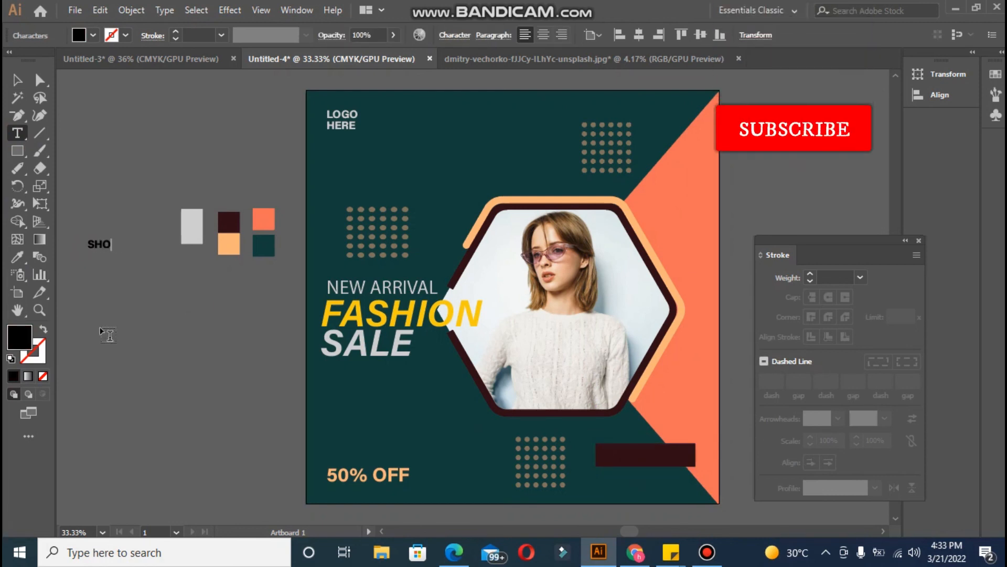
type("P NW")
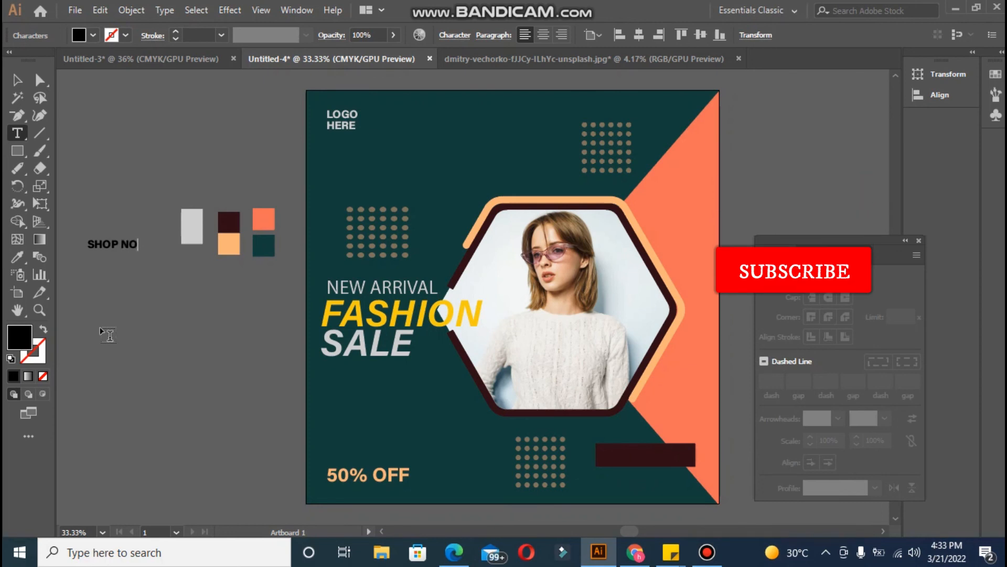
Colour the "SHOP NOW" text light grey and move it onto the dark maroon rectangle.
left_click(17, 80)
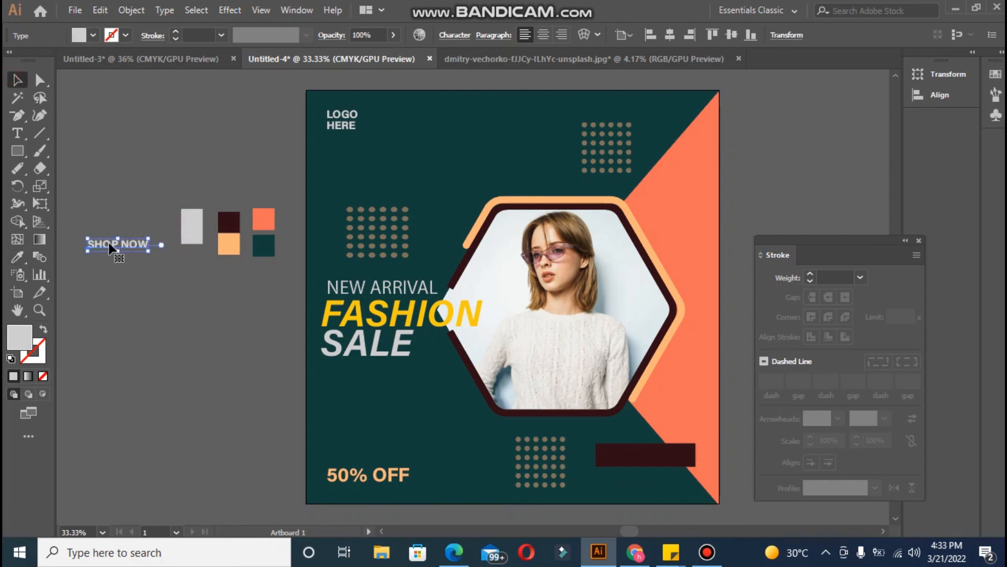
left_click_drag(110, 248, 640, 454)
Round the corners of the dark maroon rectangle behind "SHOP NOW" fully into a pill shape.
left_click(605, 455)
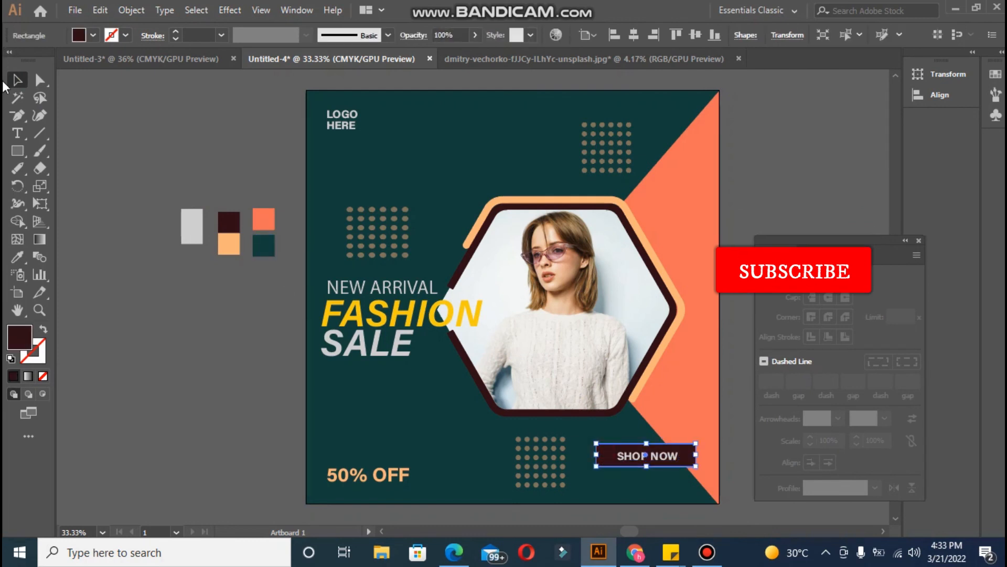
left_click(40, 80)
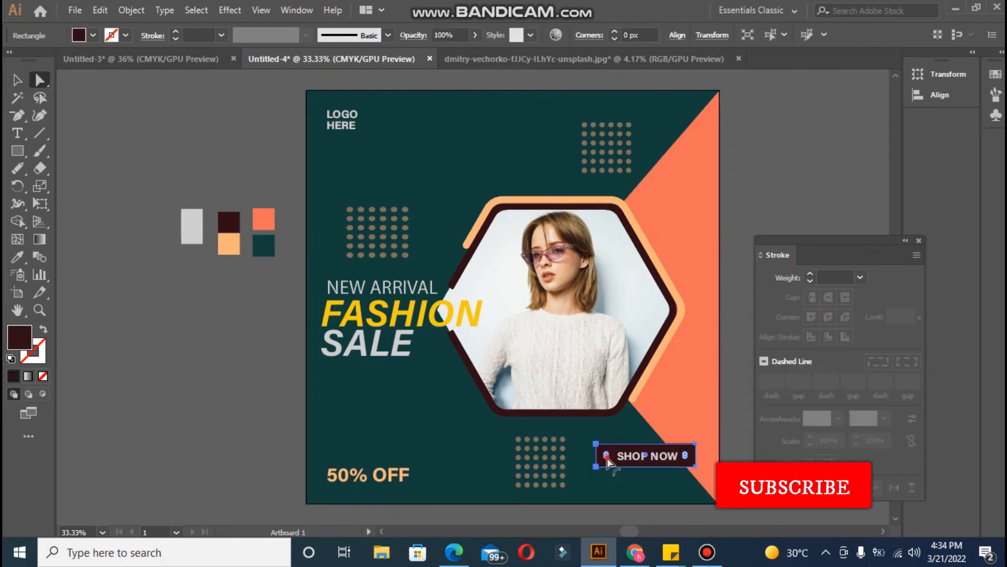
left_click_drag(606, 458, 616, 458)
left_click(188, 329)
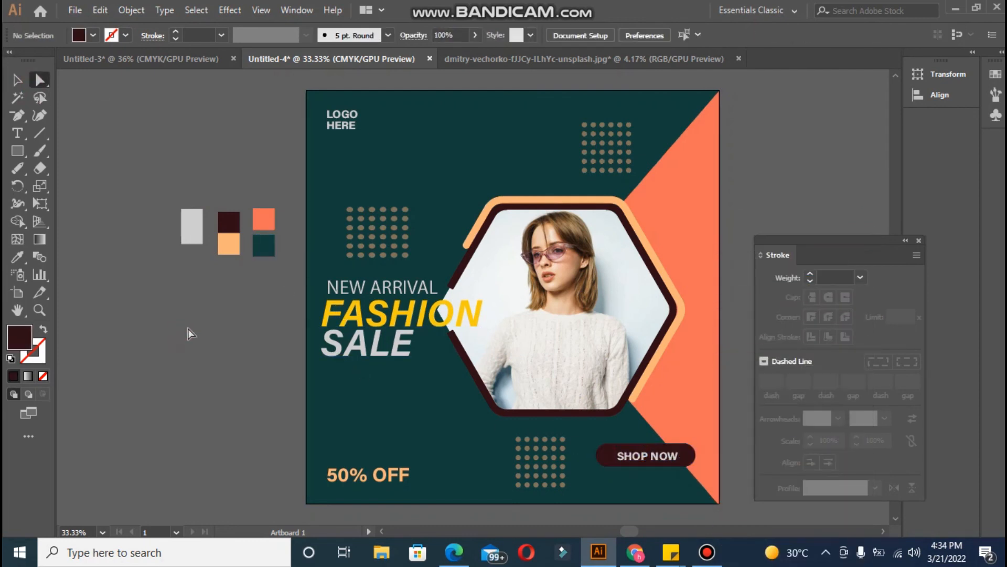
Centre the "SHOP NOW" text horizontally and vertically on the maroon button, and trim the button's right end slightly.
left_click(662, 462)
left_click(661, 448, "shift")
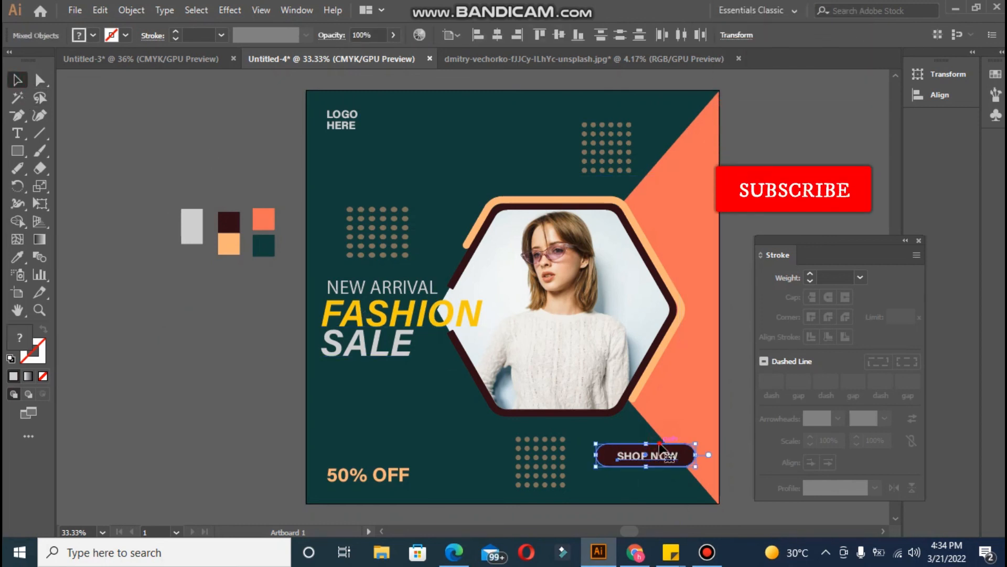
left_click(662, 447)
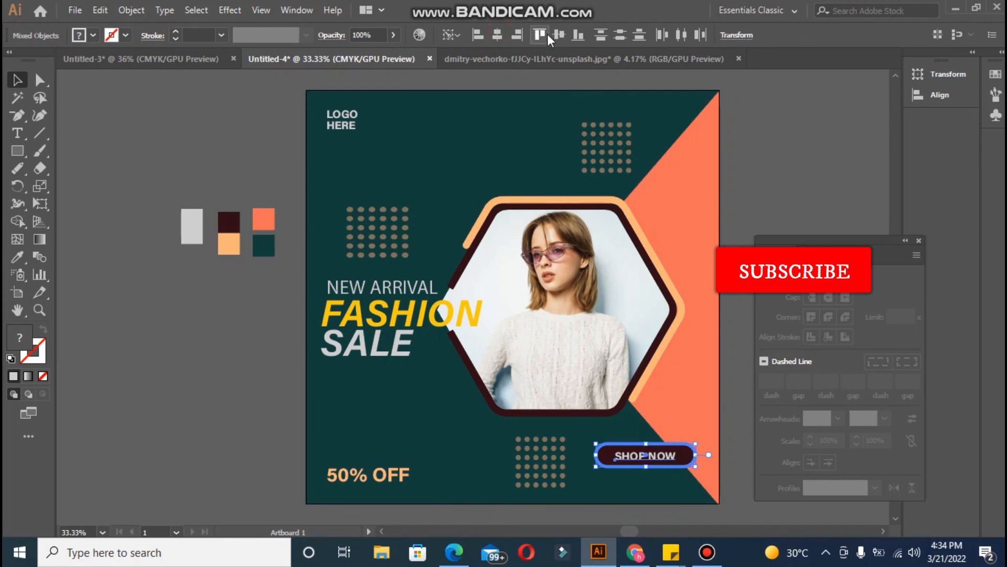
left_click(560, 35)
left_click(212, 396)
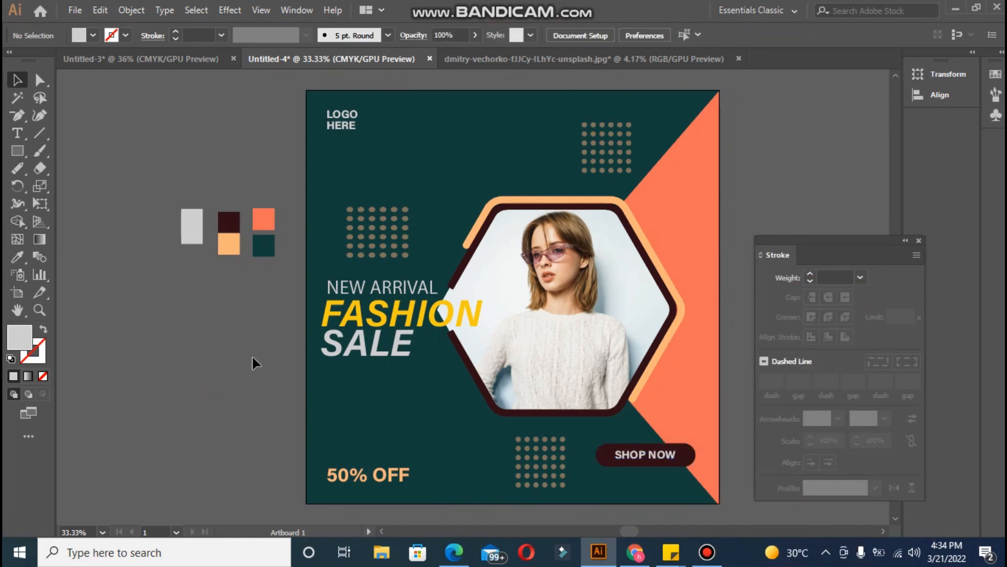
left_click(691, 458)
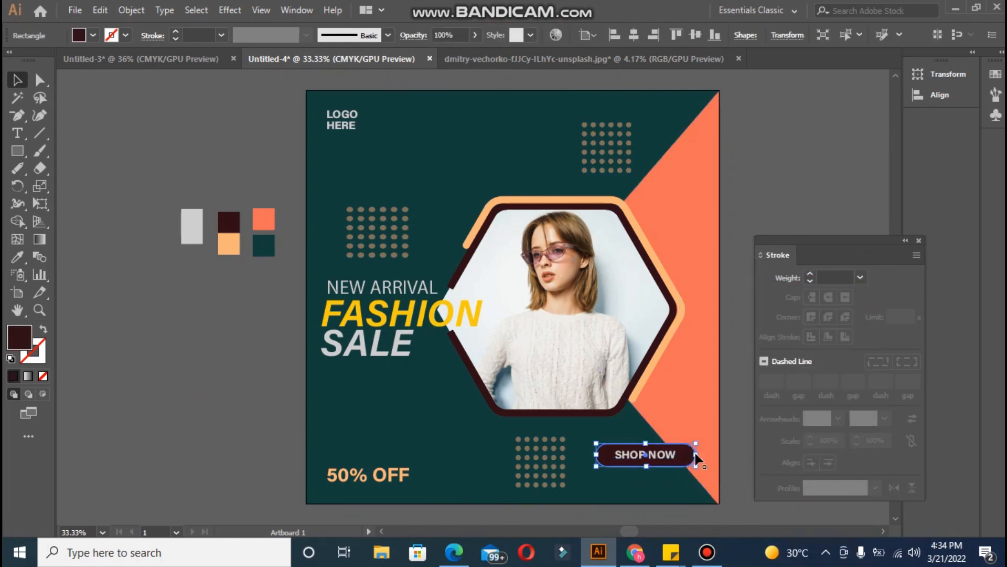
left_click(736, 435)
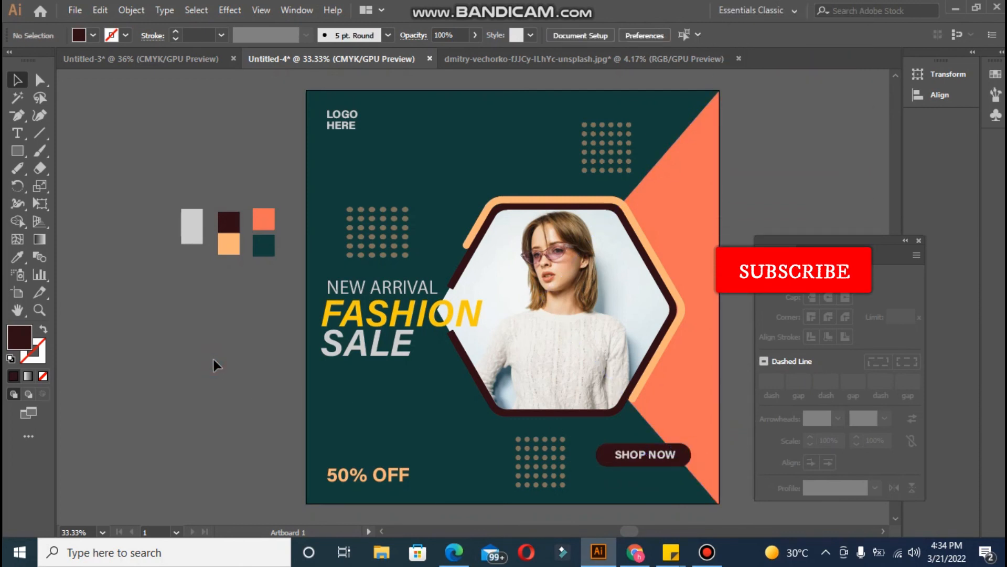
Move the "NEW ARRIVAL" line and the "FASHION SALE" heading slightly straight up.
left_click_drag(349, 291, 350, 286)
left_click(354, 308)
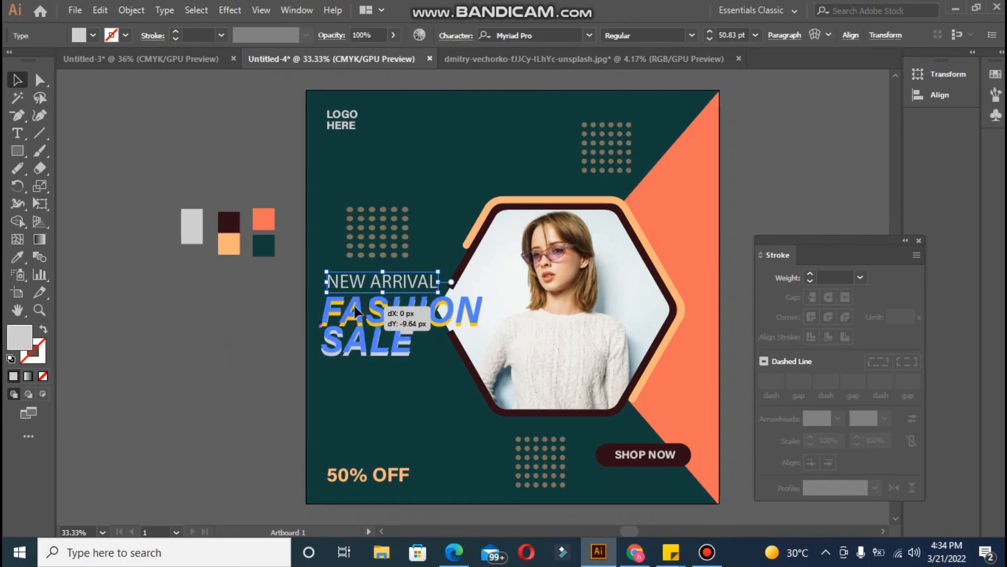
left_click(228, 357)
Increase the leading of the "FASHION SALE" heading slightly.
left_click(380, 318)
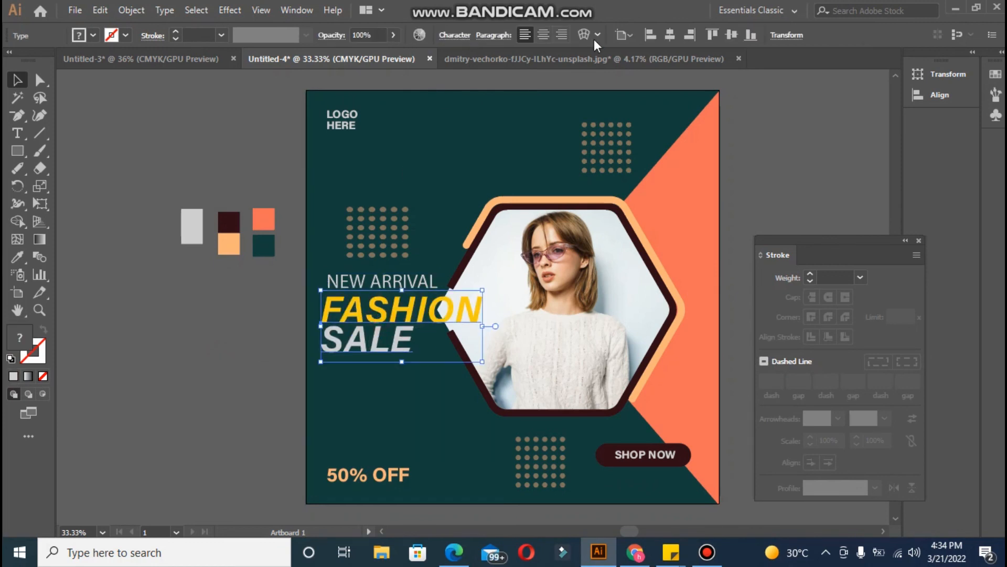
left_click(635, 37)
left_click(635, 37)
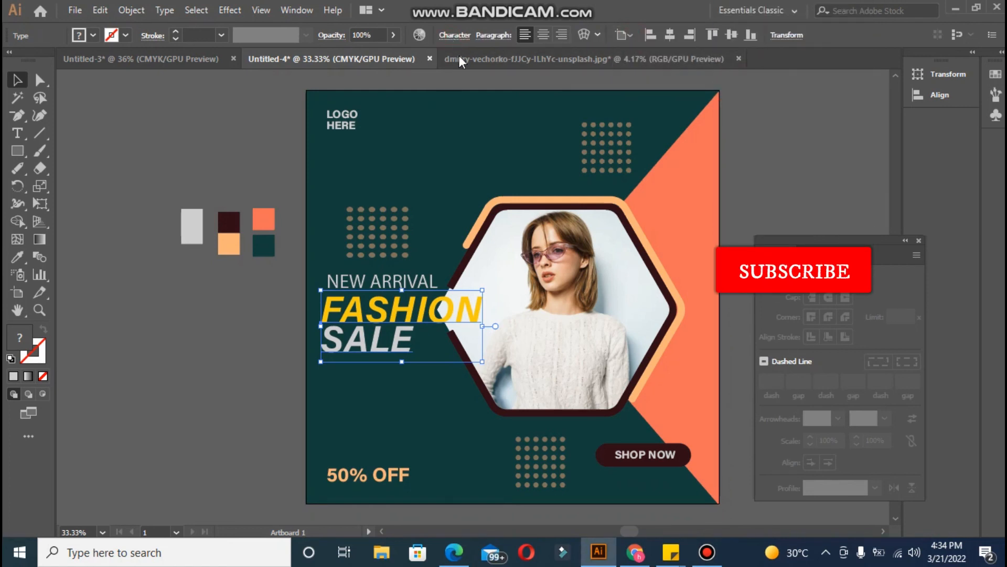
left_click(454, 34)
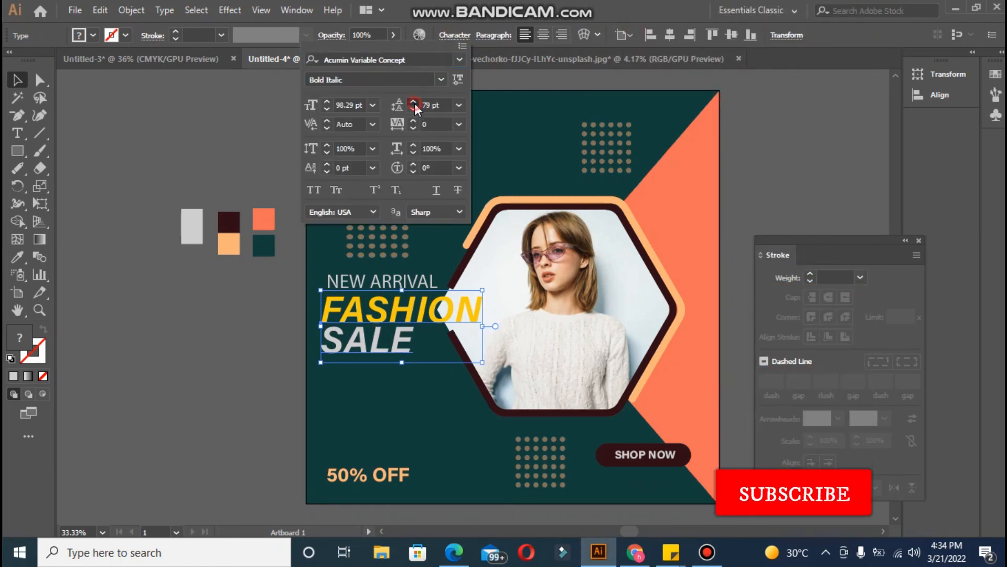
left_click(213, 366)
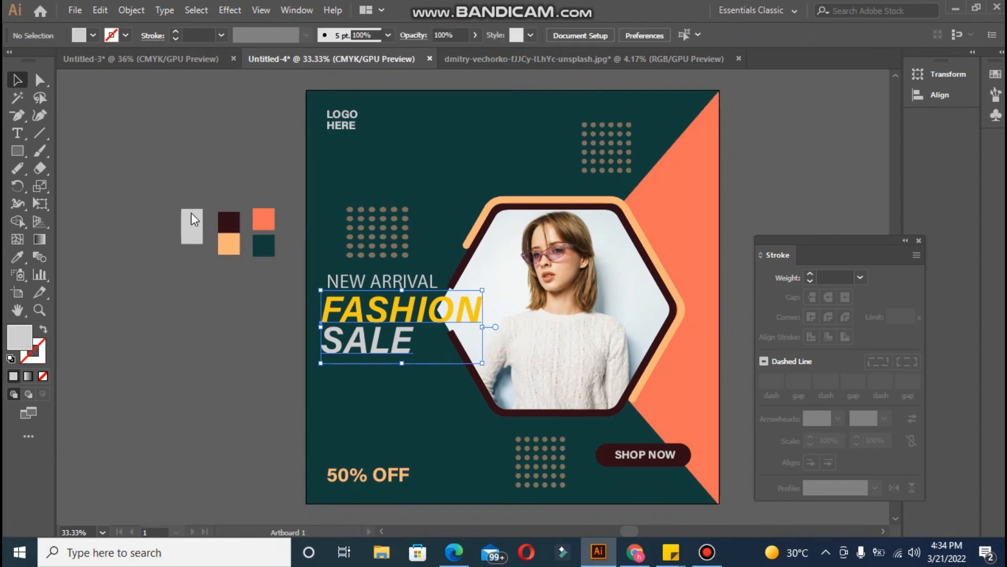
left_click(160, 311)
Select all the colour swatch rectangles on the empty canvas beside the artboard.
key("ctrl+0")
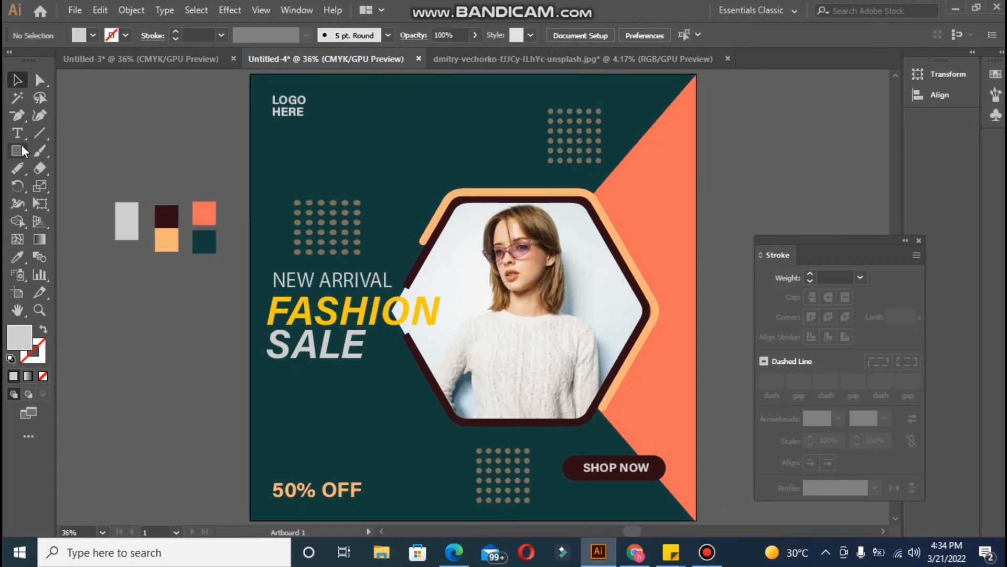
left_click_drag(79, 147, 221, 272)
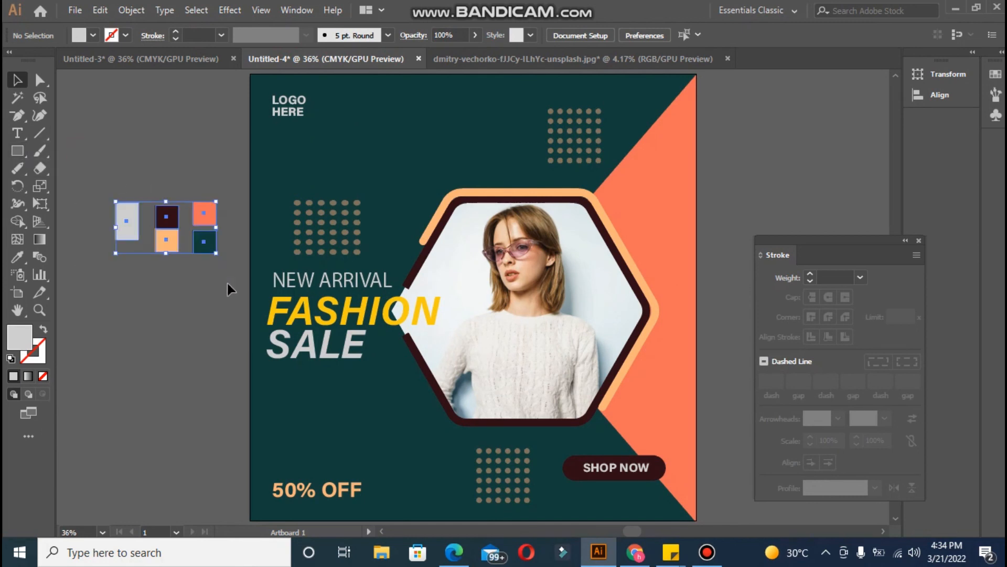